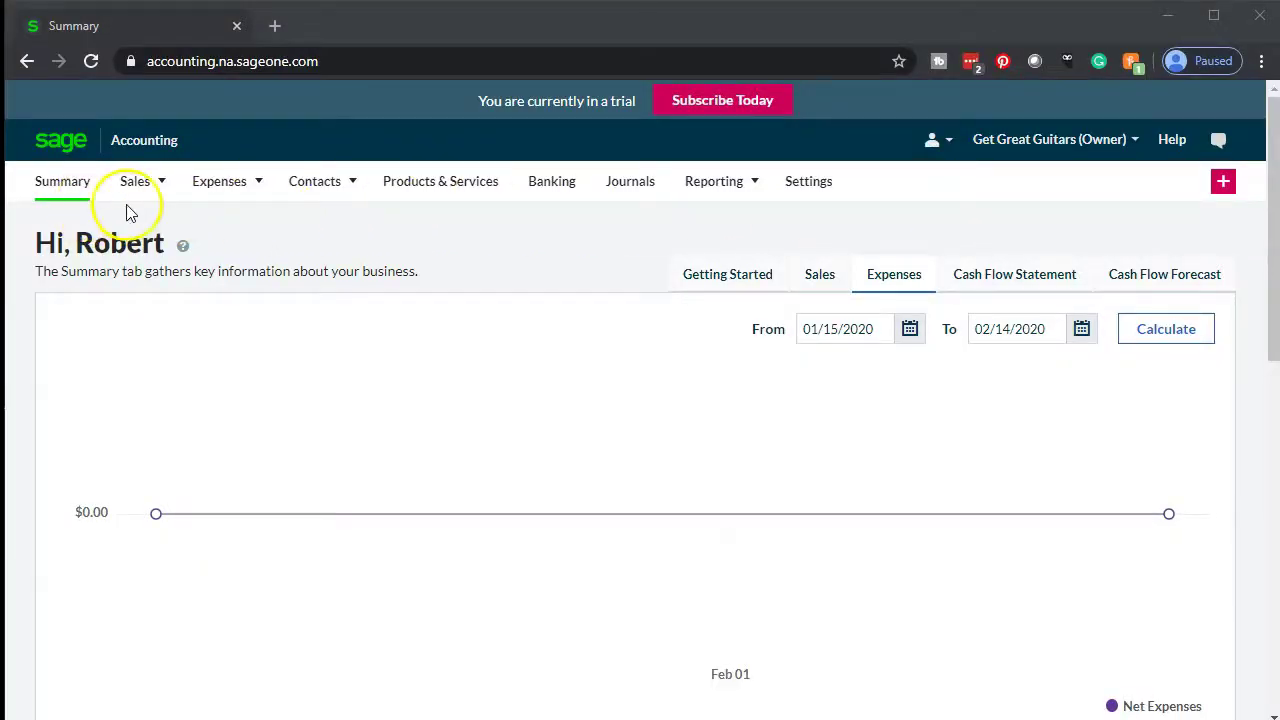
Step: Open the Balance Sheet Report and duplicate it in a second browser tab
click(755, 188)
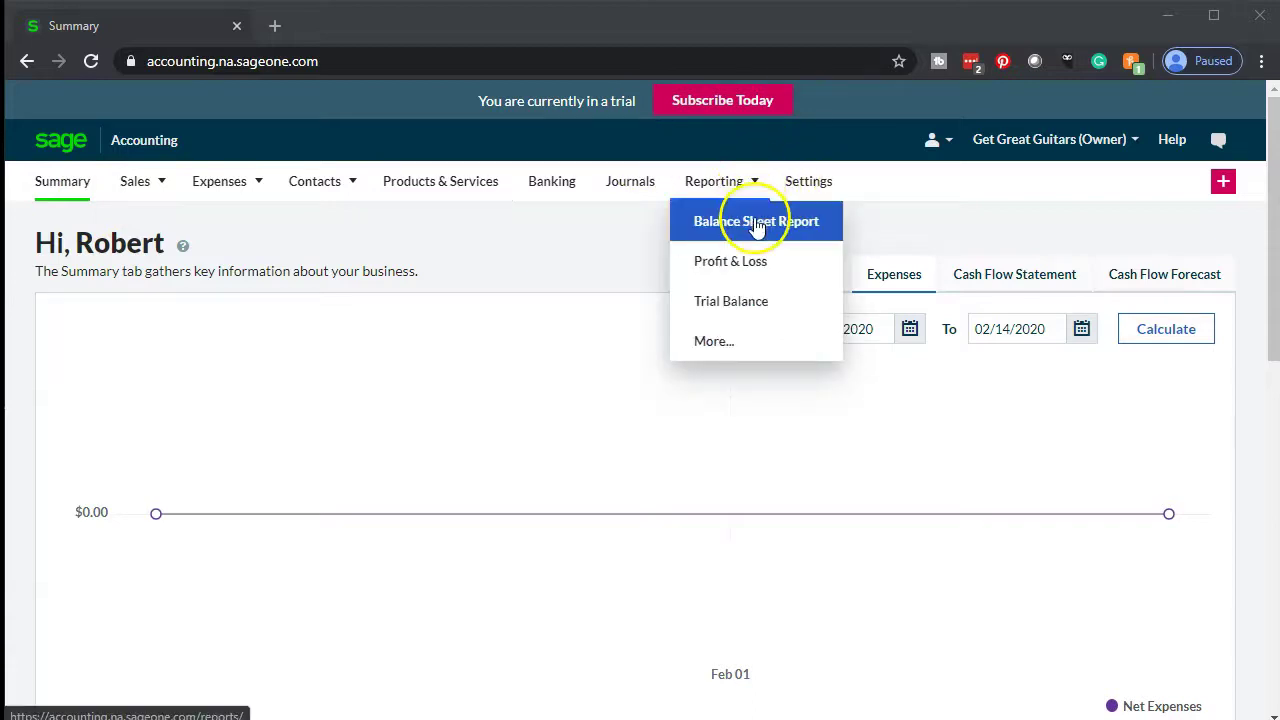
click(757, 226)
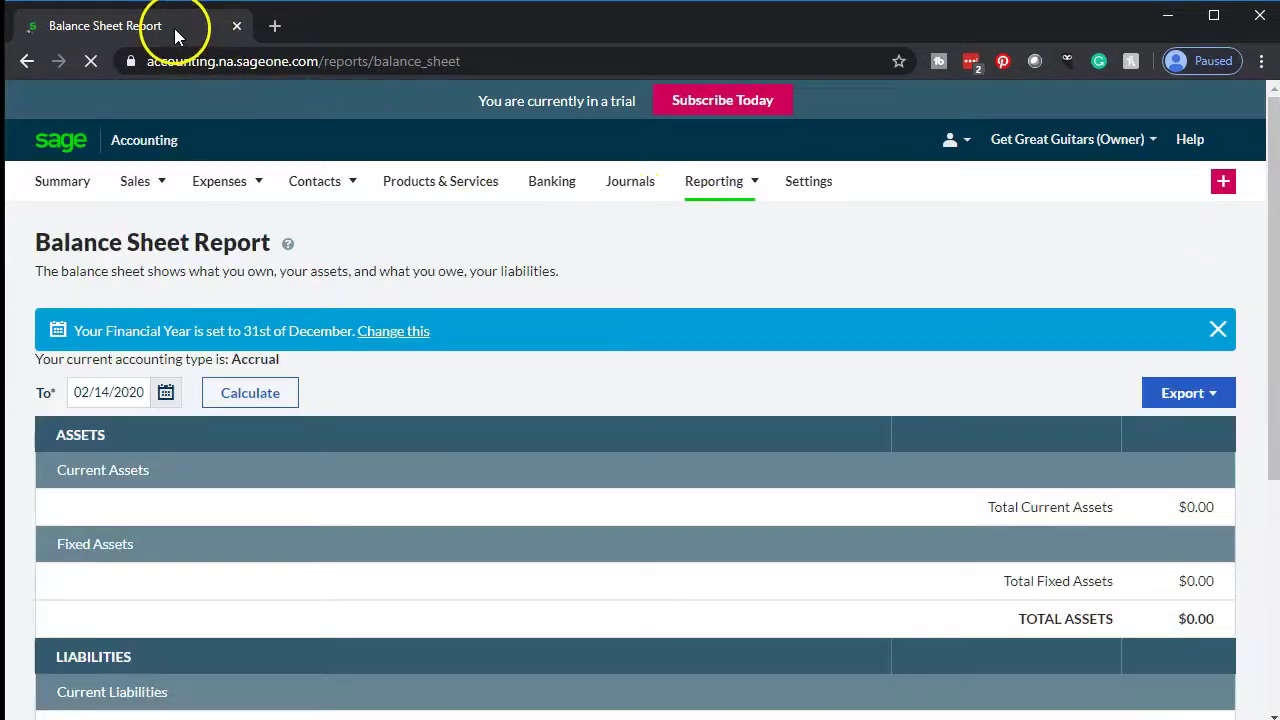
right_click(172, 28)
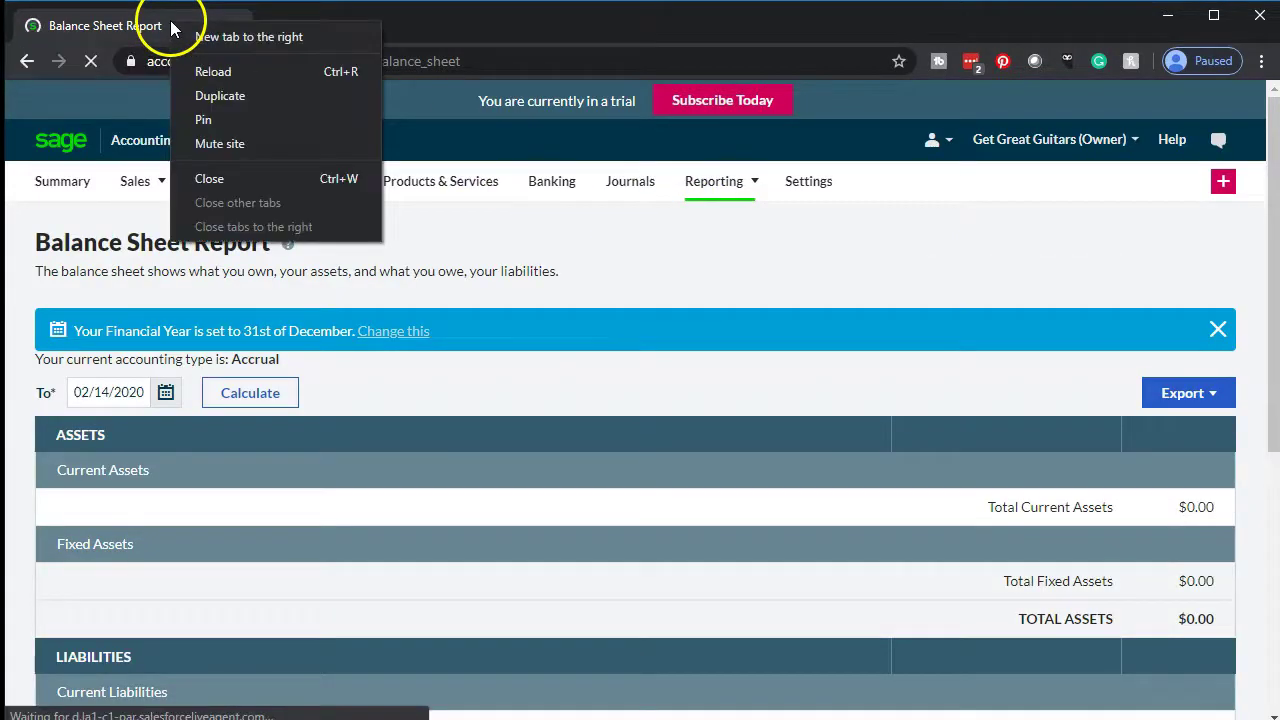
click(203, 95)
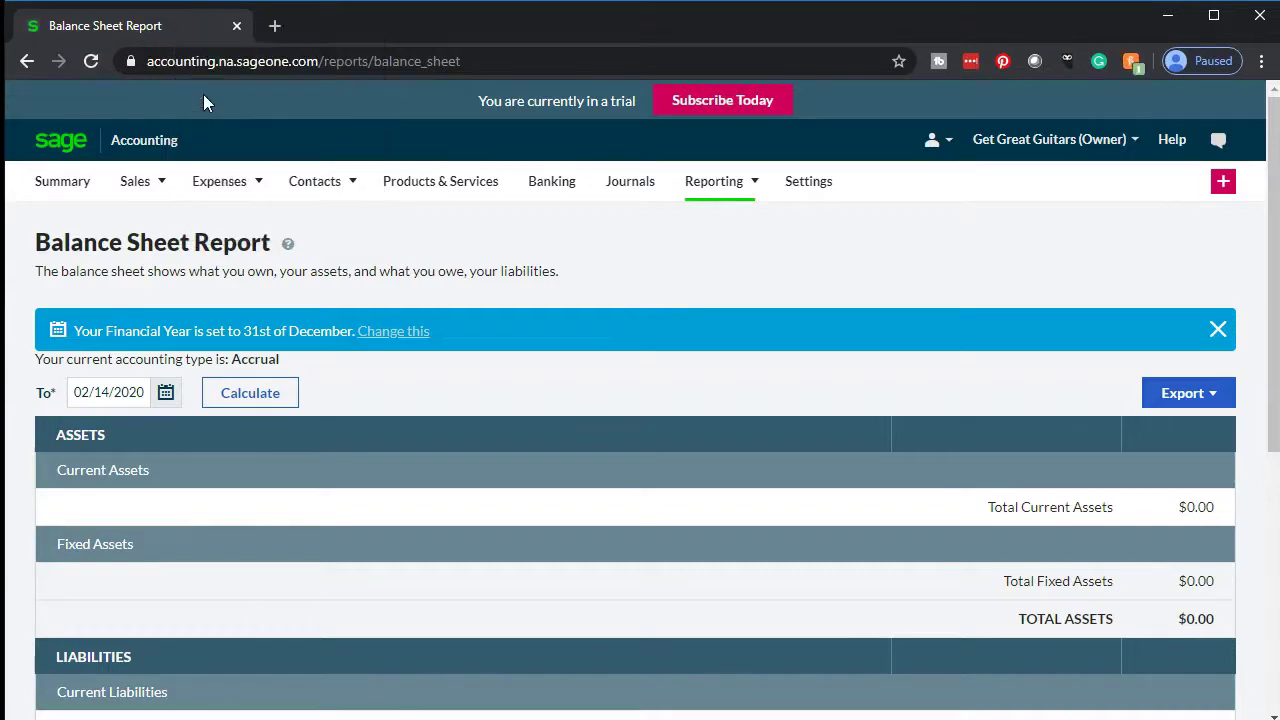
Step: In the original browser tab, open the Profit & Loss report and duplicate that tab
click(153, 36)
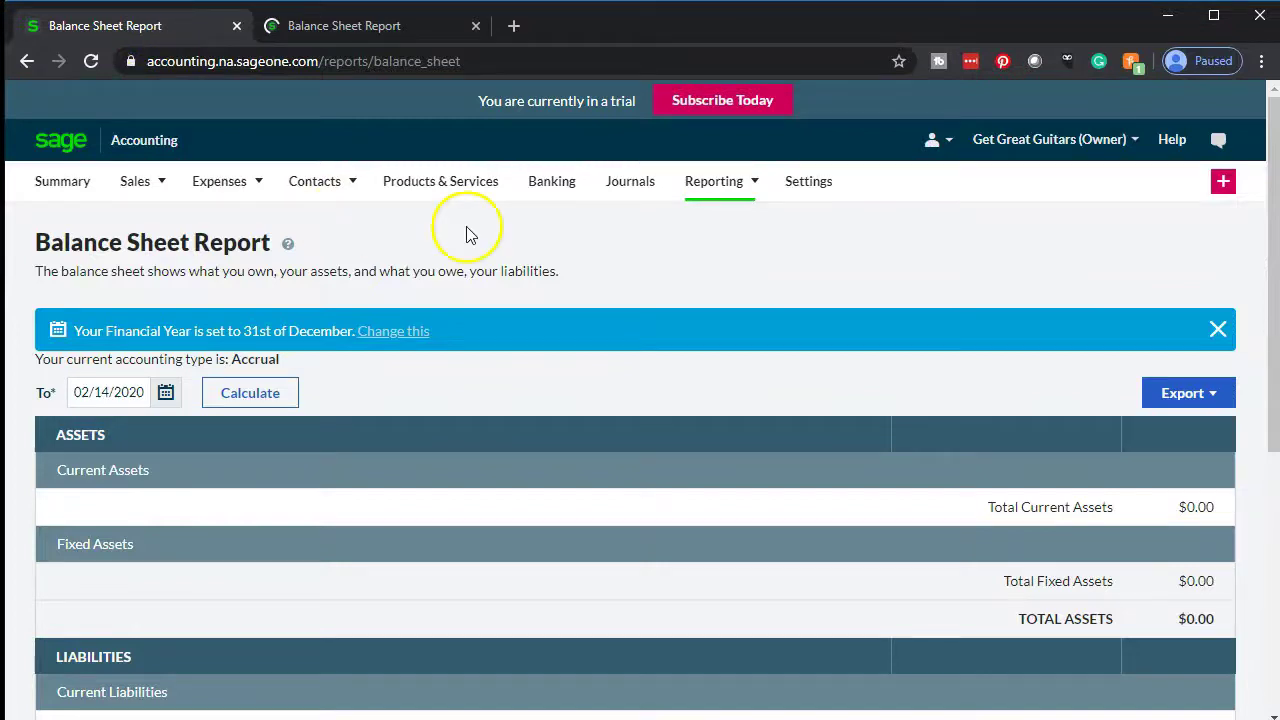
mouse_move(717, 200)
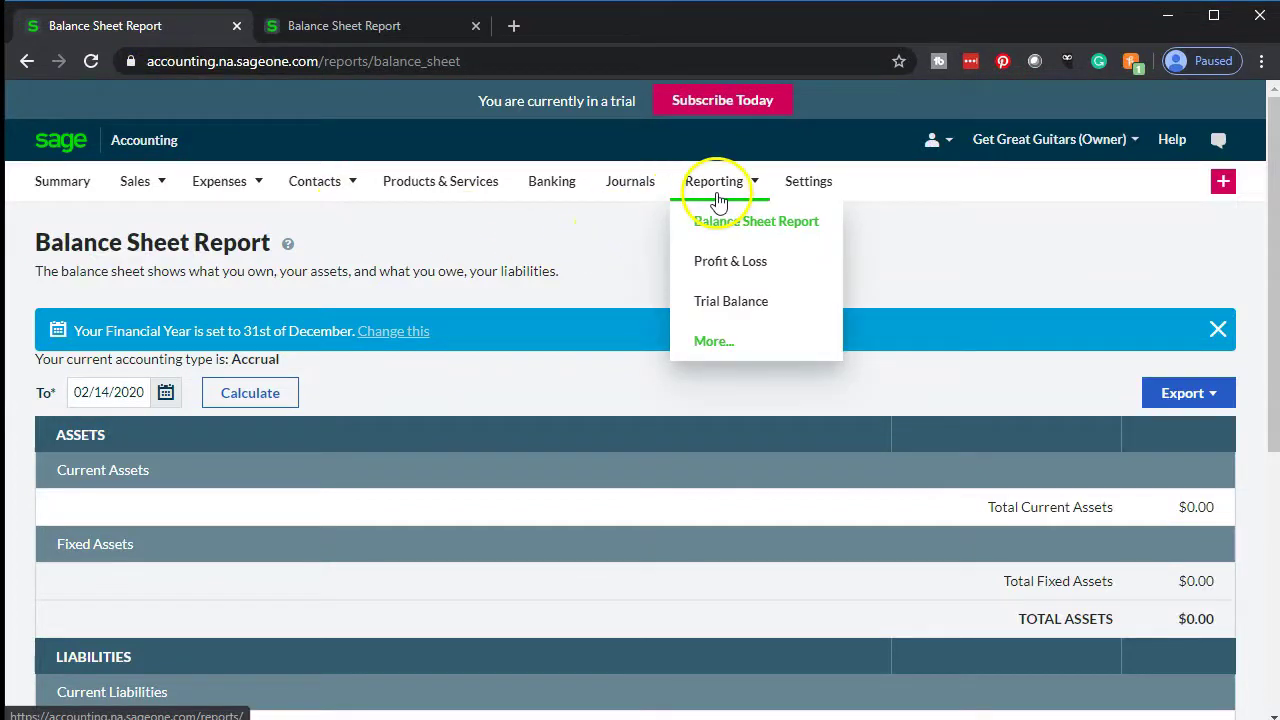
click(748, 276)
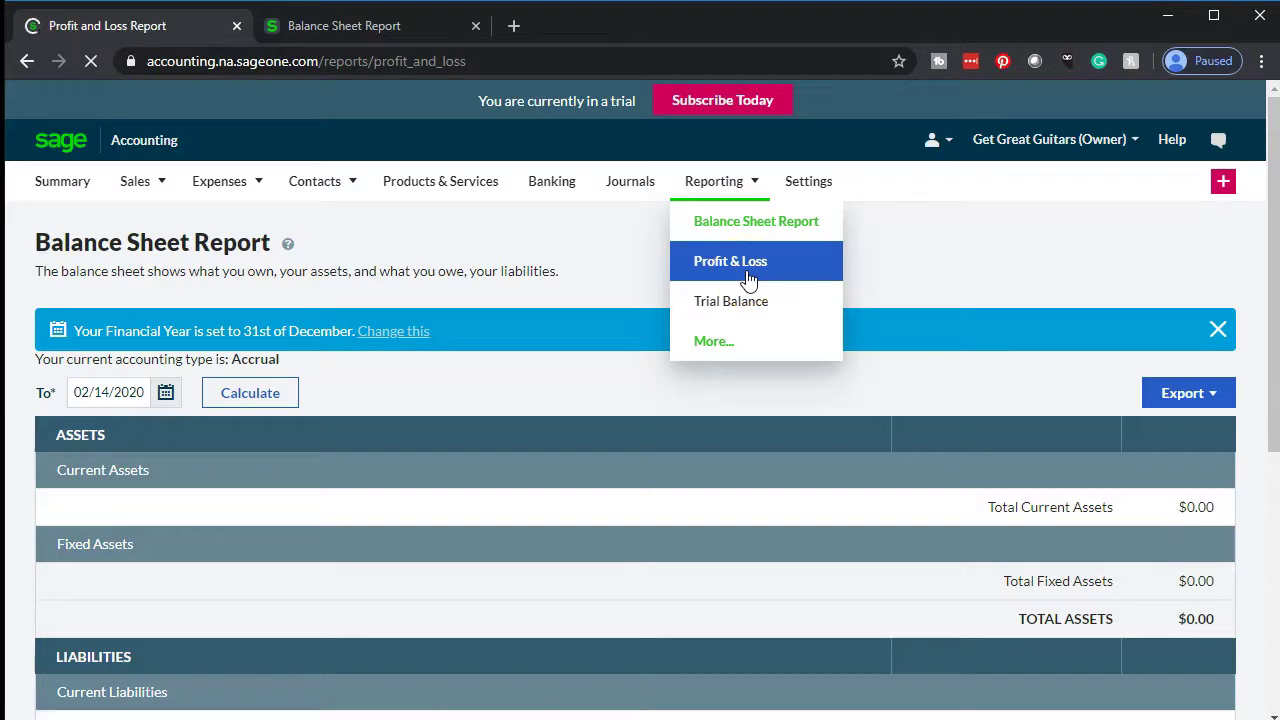
click(745, 276)
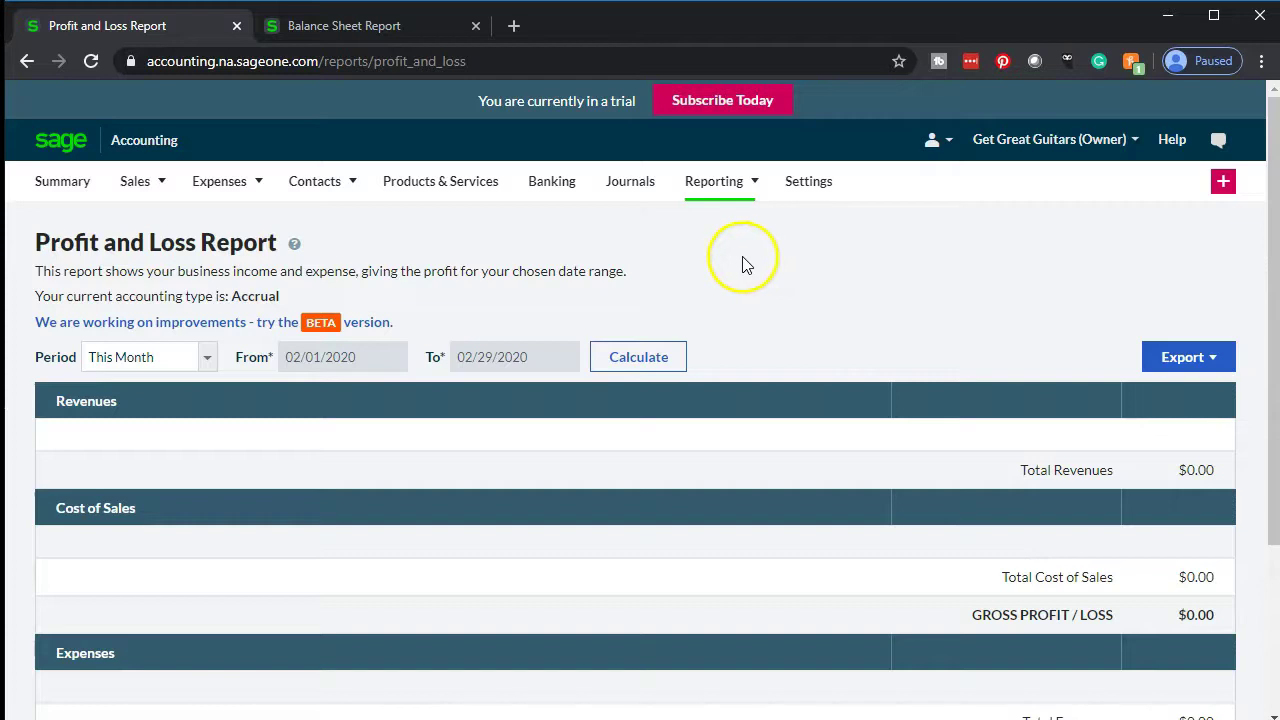
right_click(137, 30)
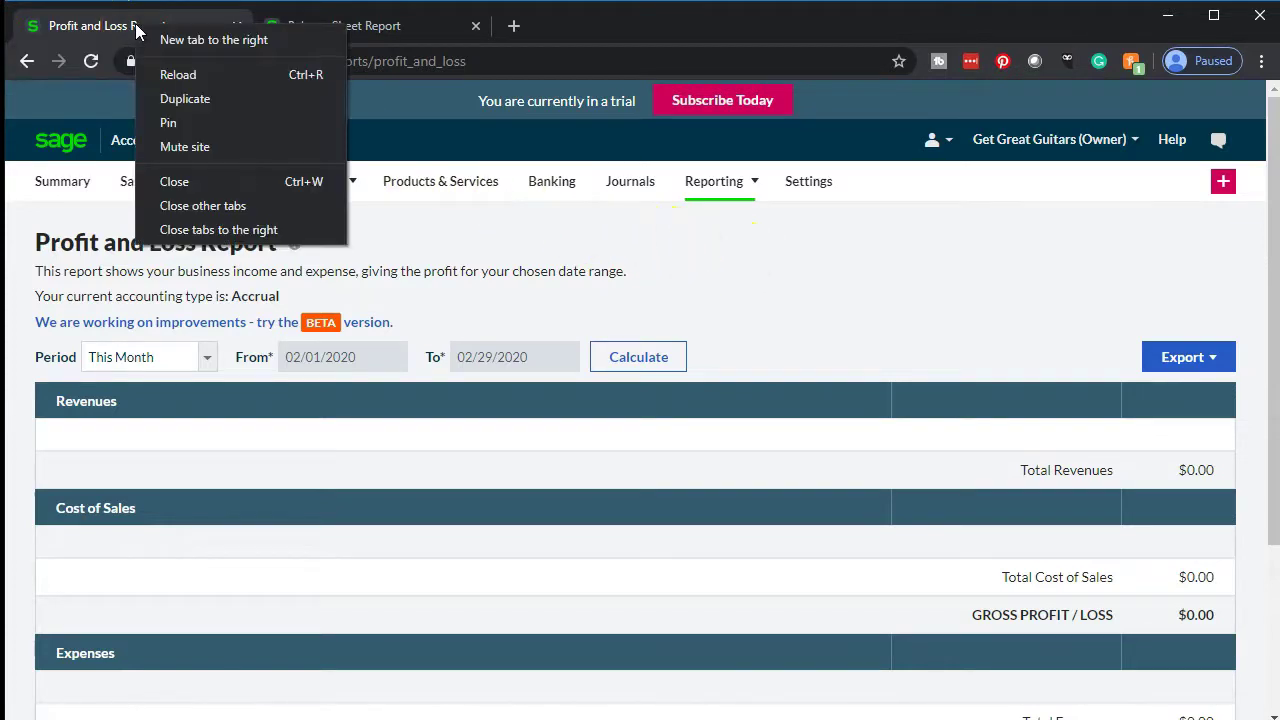
click(163, 90)
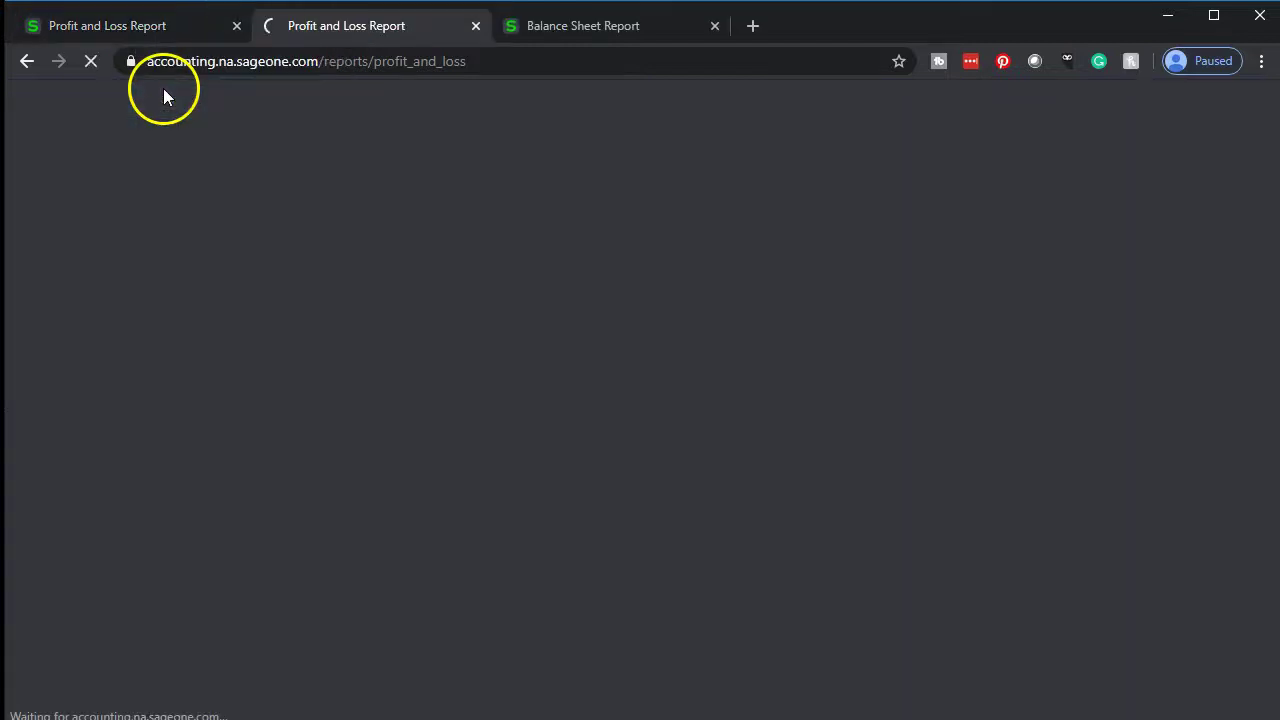
Step: Set the Balance Sheet Report's end date to 12/31/2020 and calculate the report
click(551, 32)
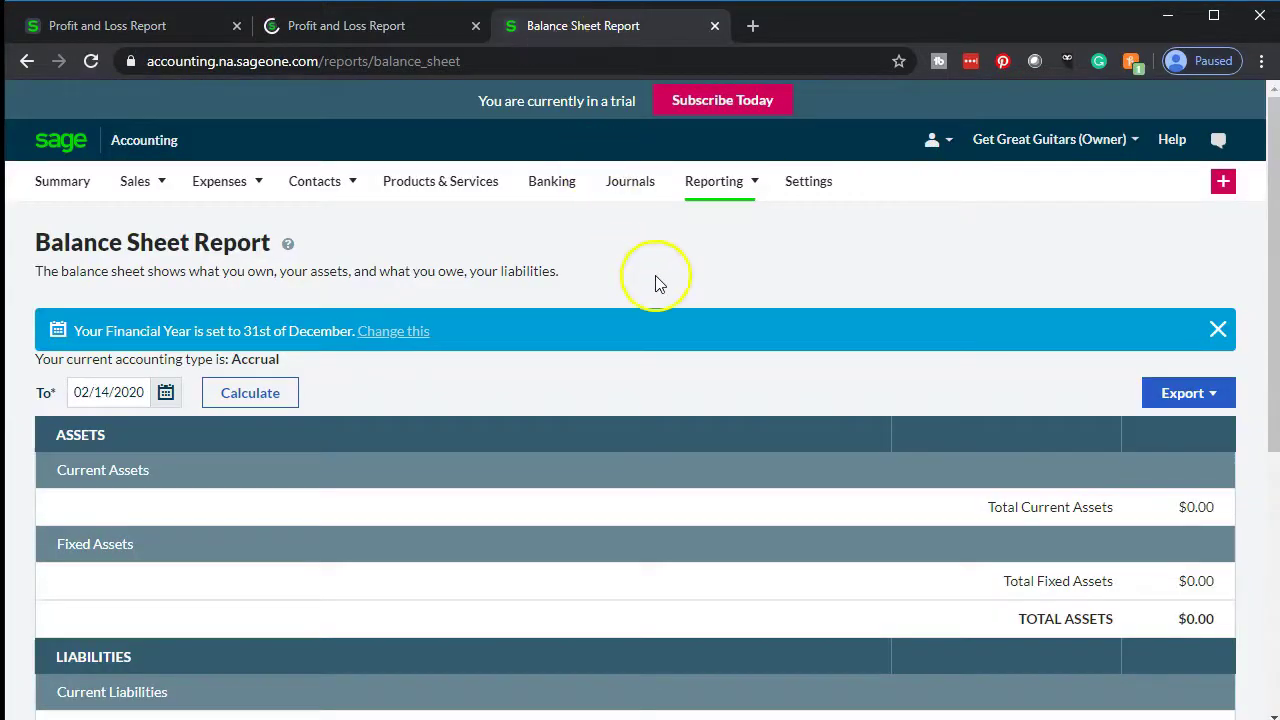
click(166, 393)
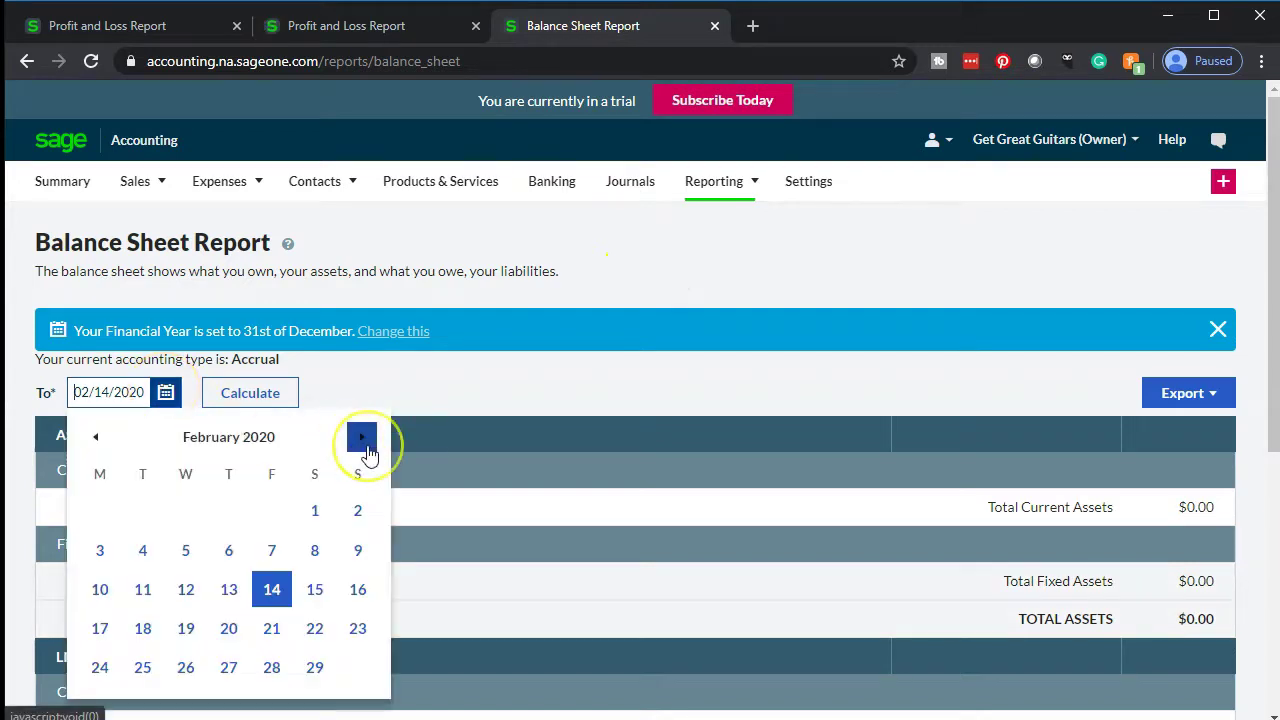
click(362, 438)
click(366, 447)
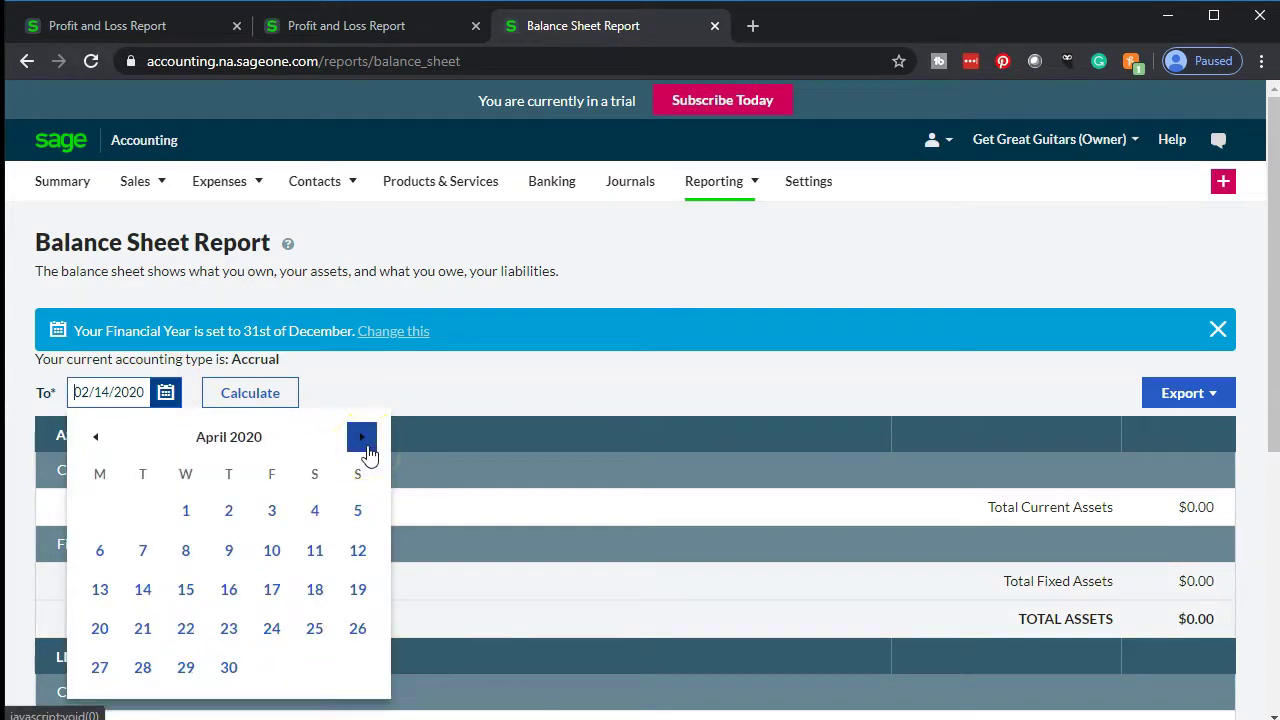
click(366, 447)
click(366, 447)
click(366, 447)
click(366, 447)
click(366, 447)
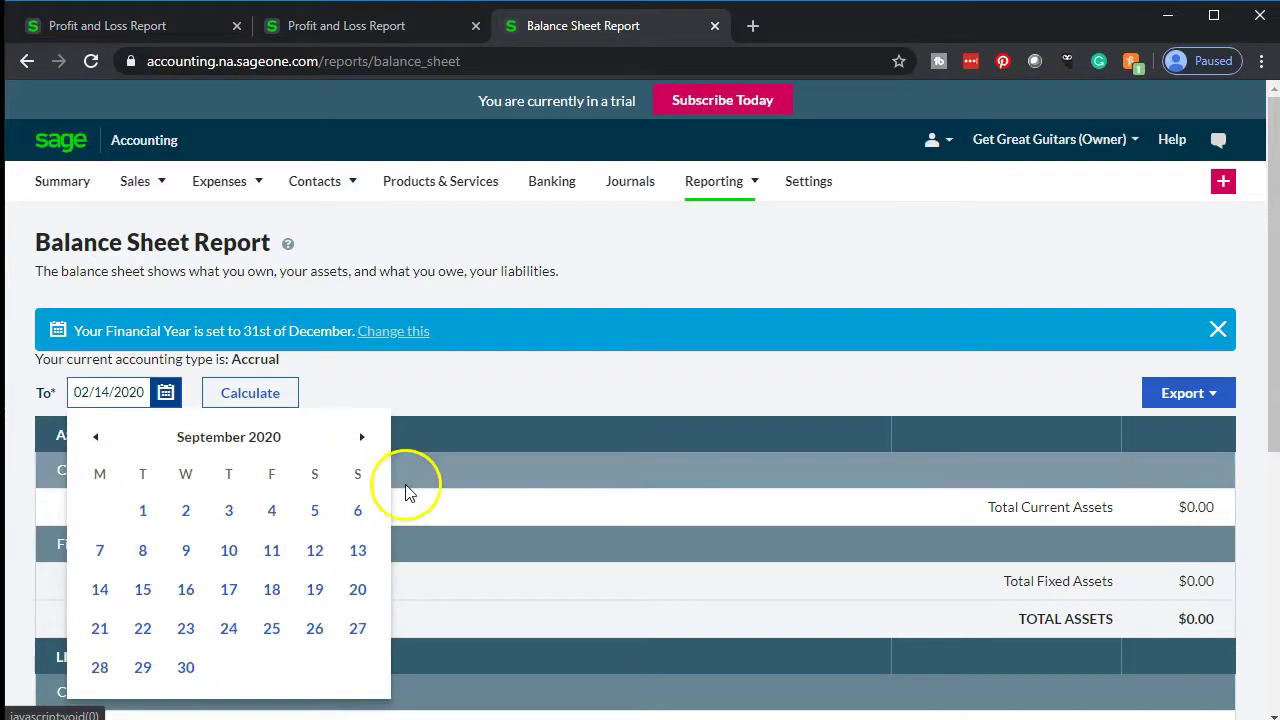
click(372, 439)
click(375, 439)
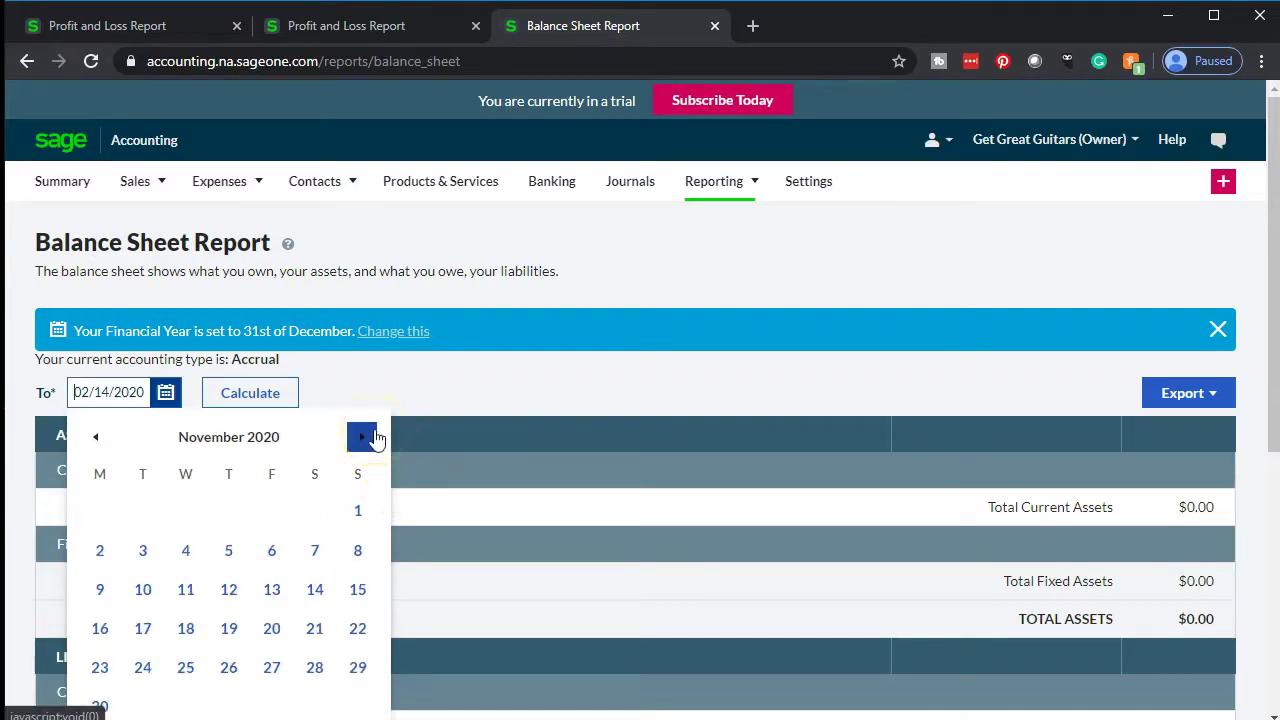
click(375, 439)
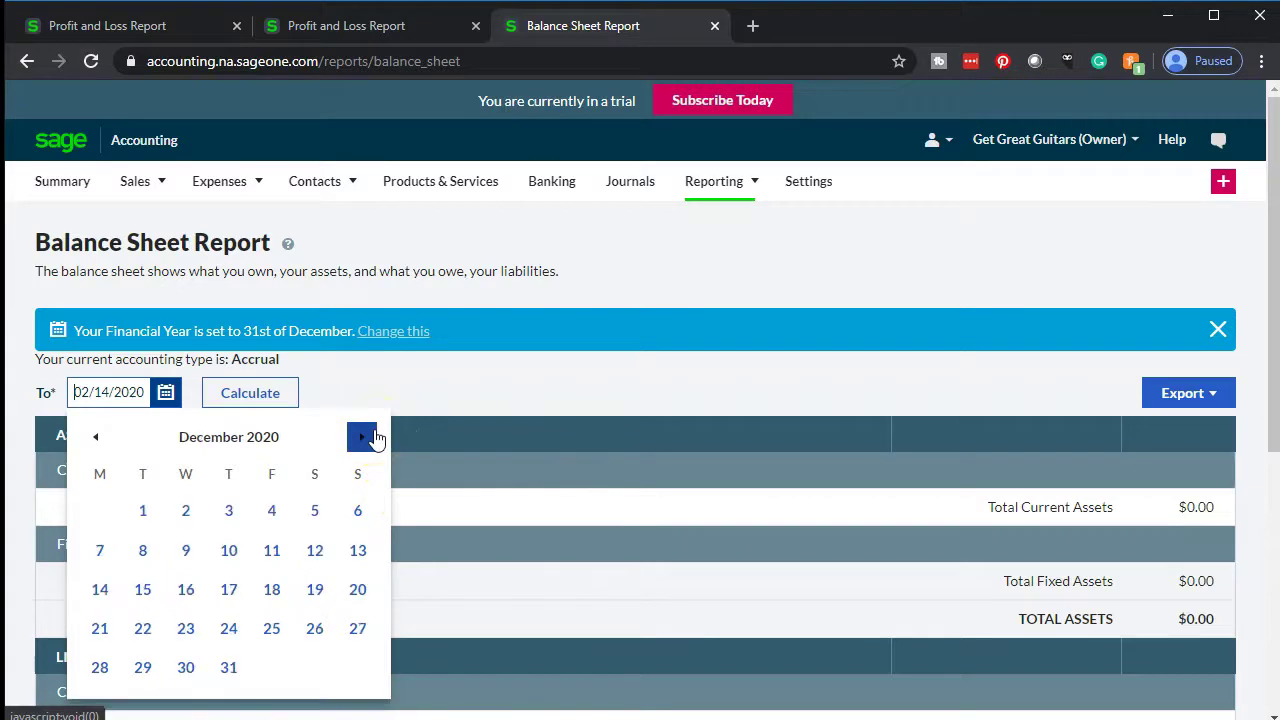
click(232, 668)
click(1200, 393)
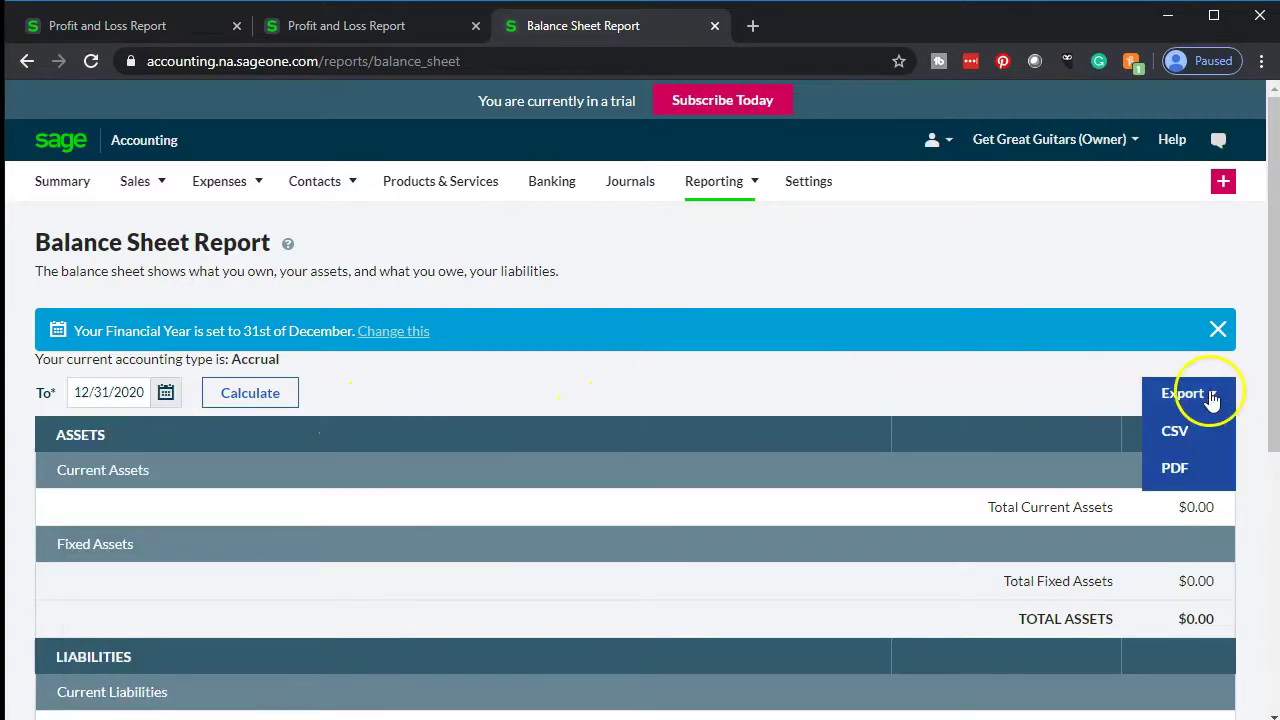
click(1097, 384)
click(262, 394)
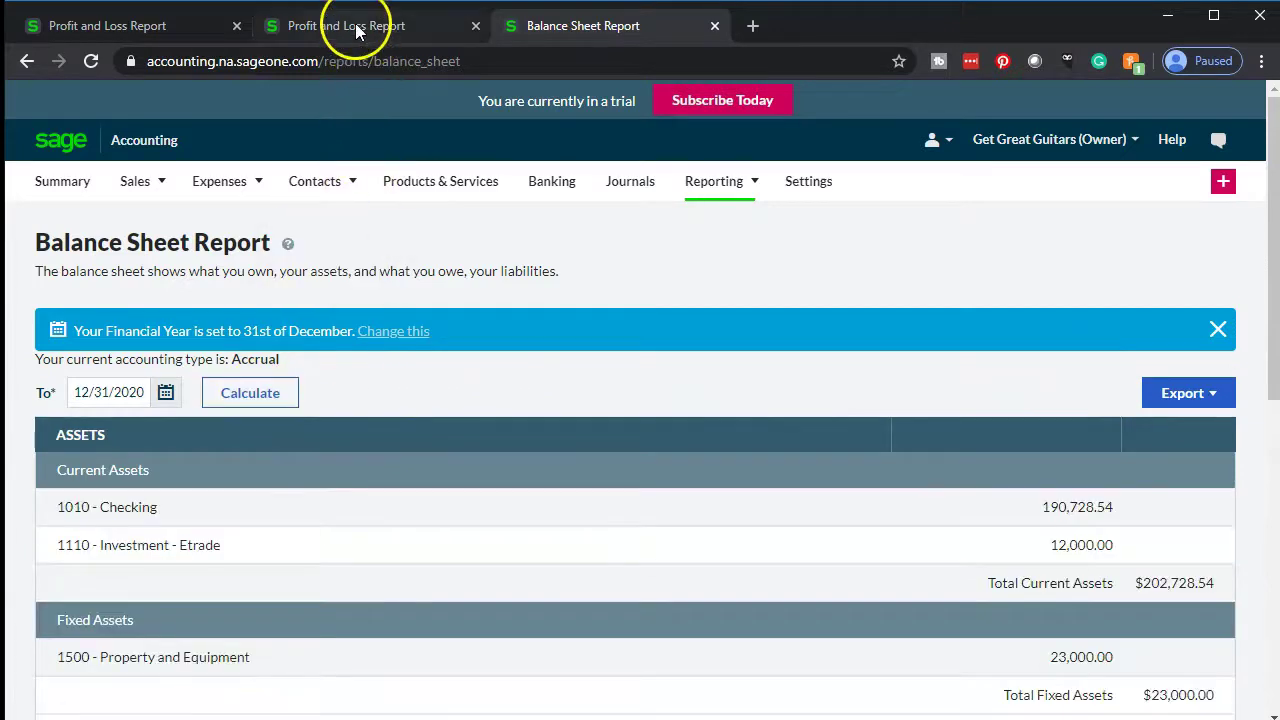
Step: In the duplicated Profit and Loss Report, set the period to This Year, calculate it and review its figures
click(355, 27)
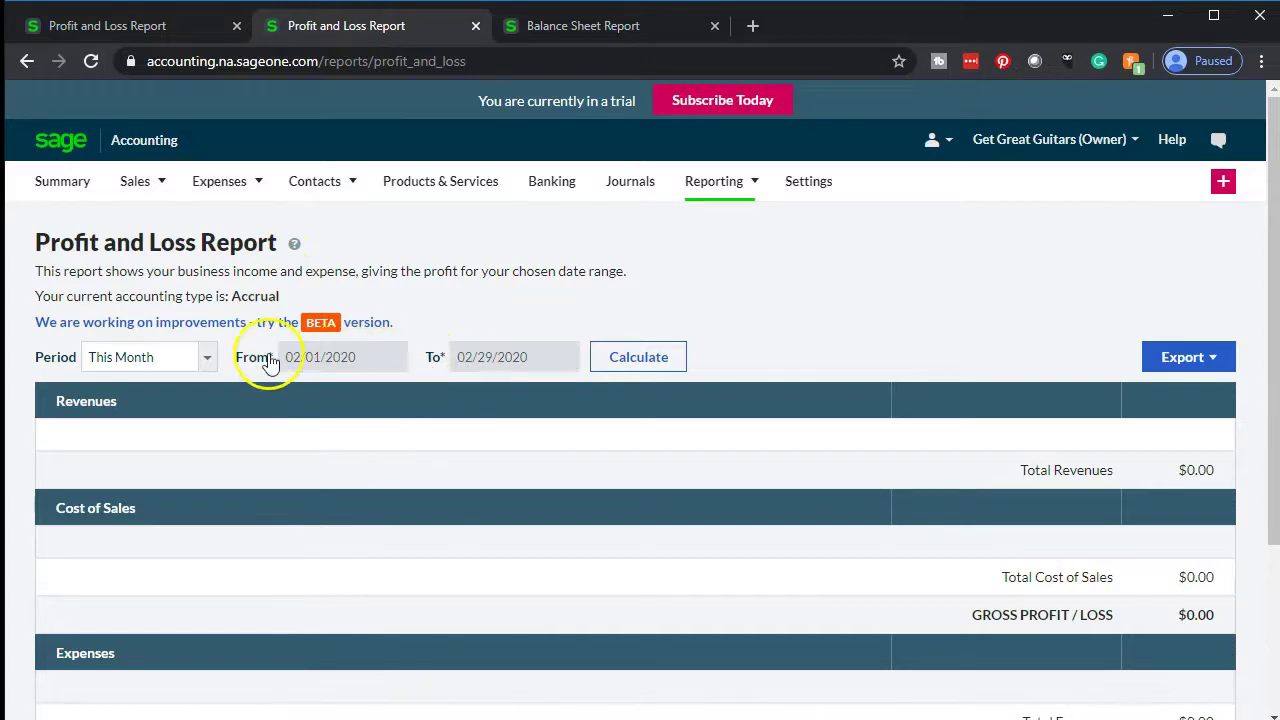
click(207, 357)
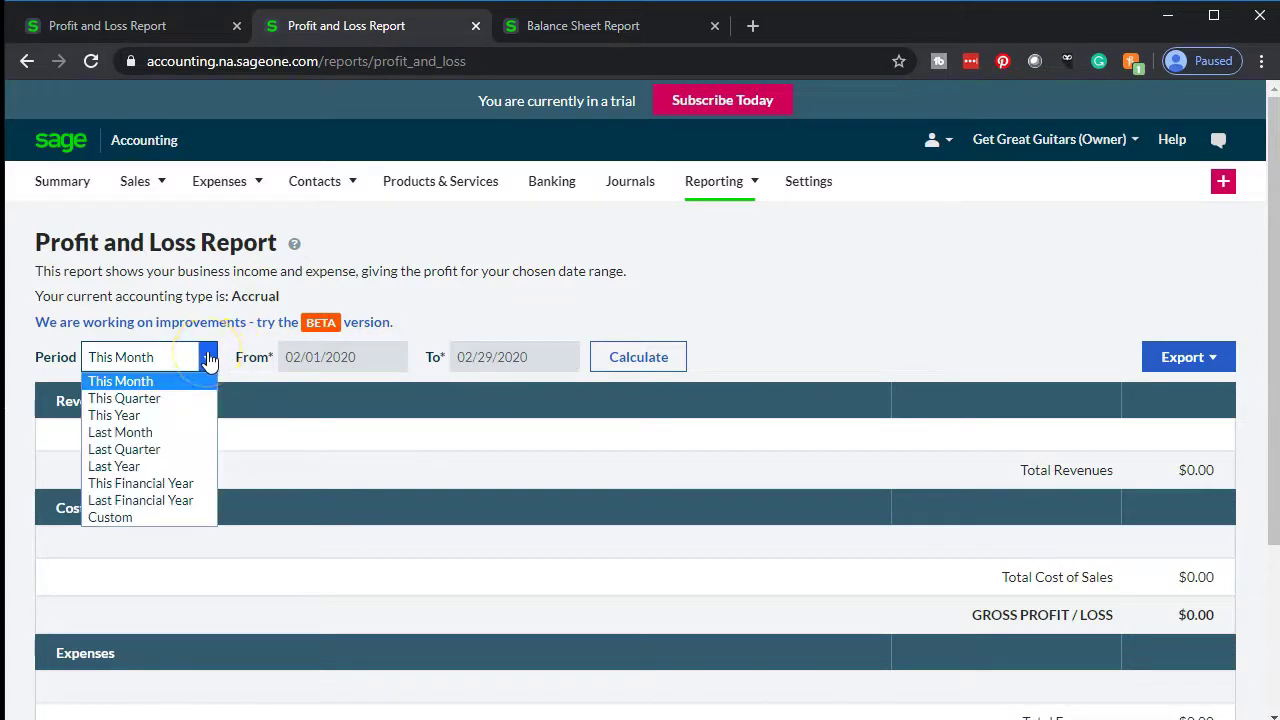
click(188, 416)
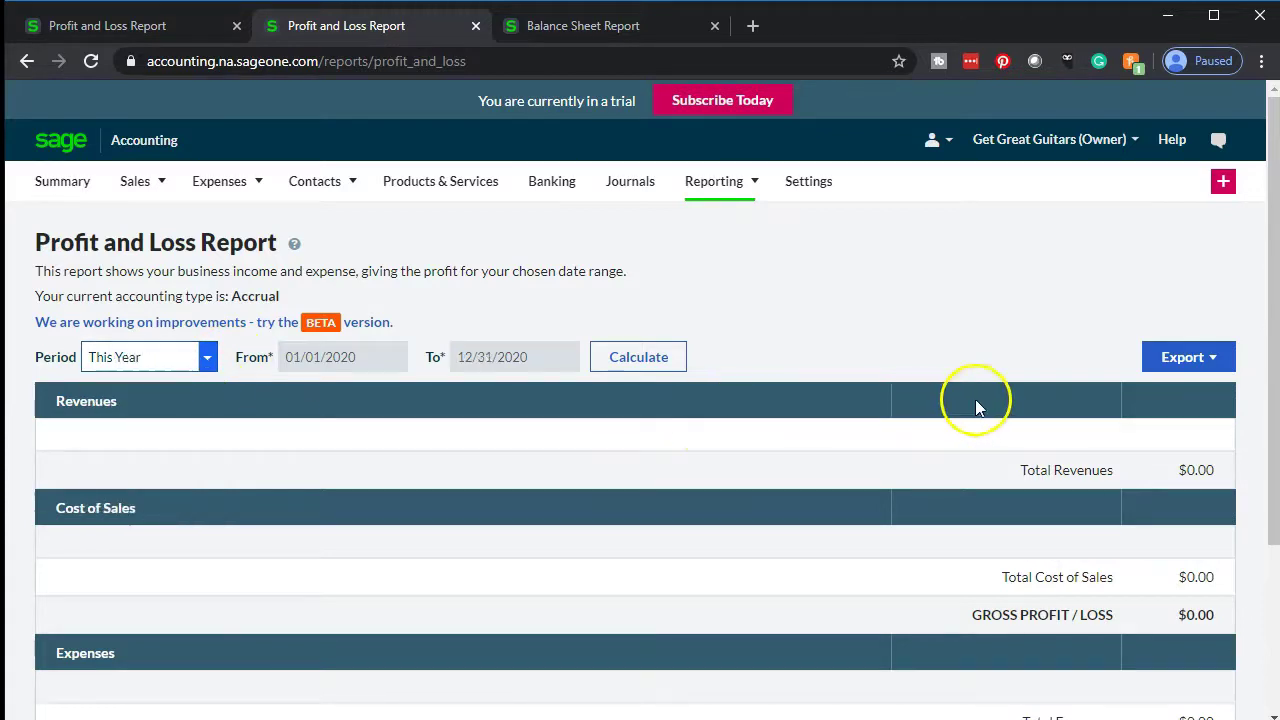
click(650, 362)
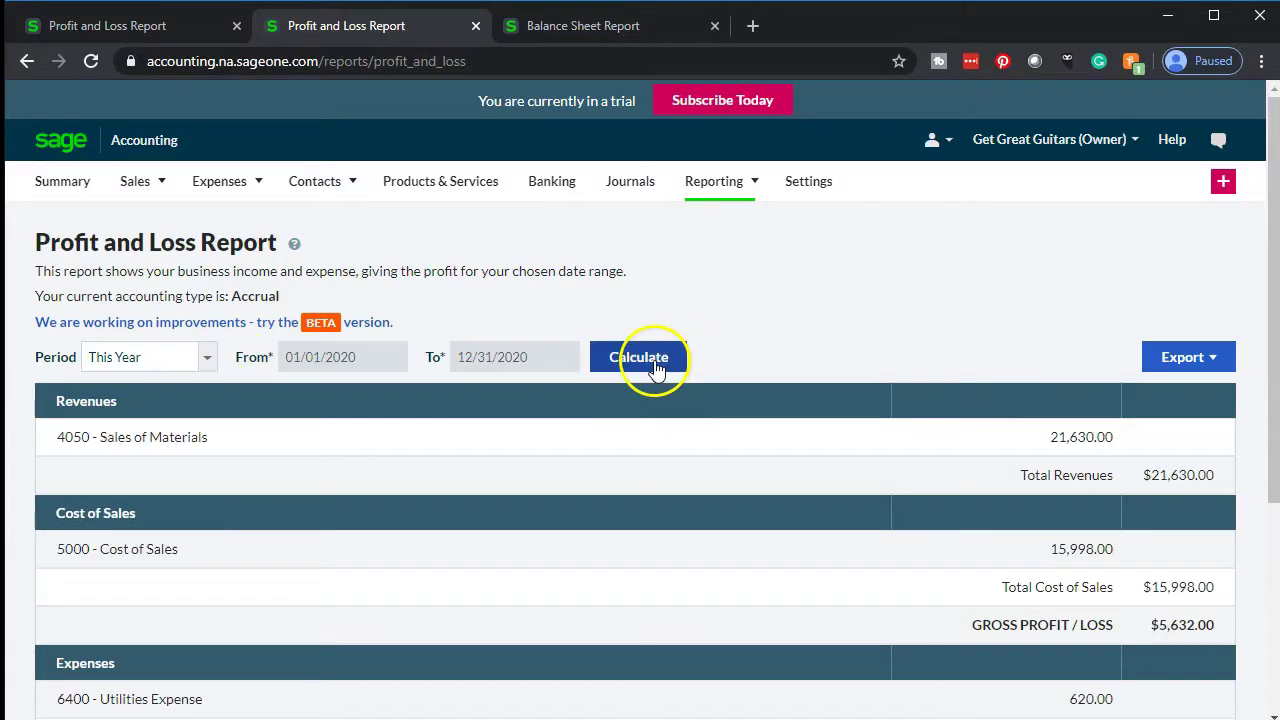
scroll(397, 410, down, 3)
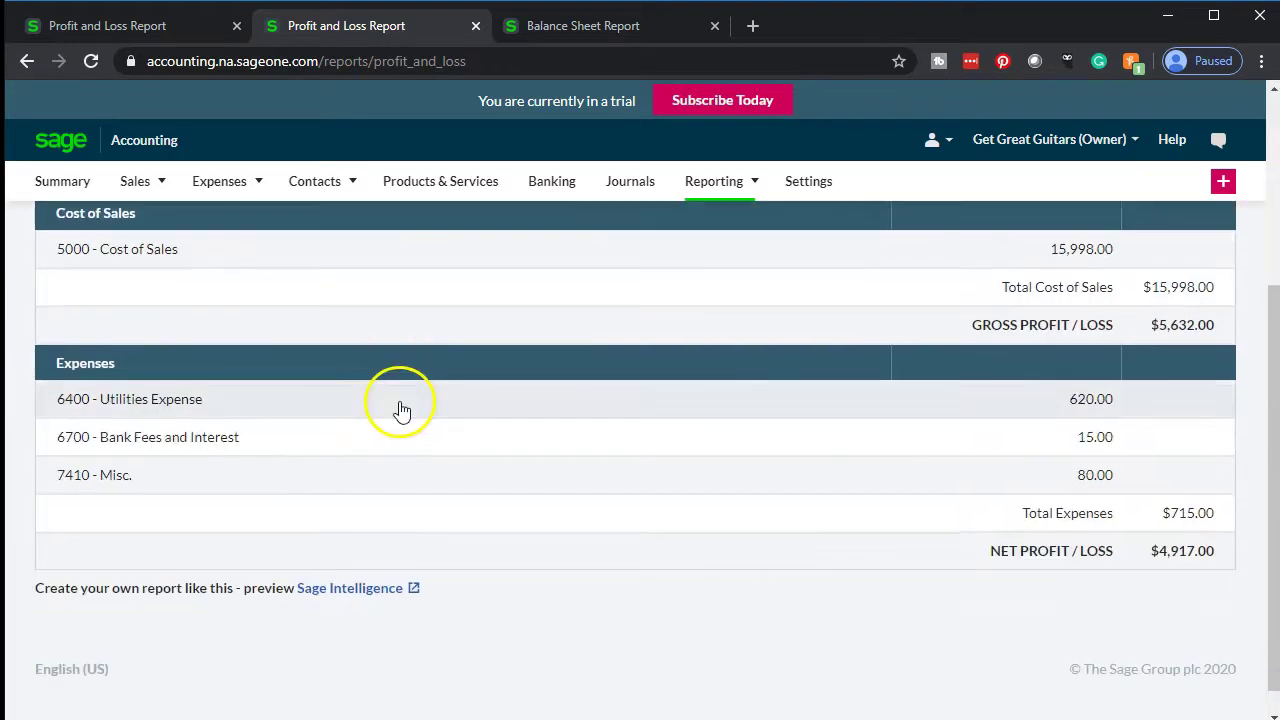
scroll(400, 400, up, 2)
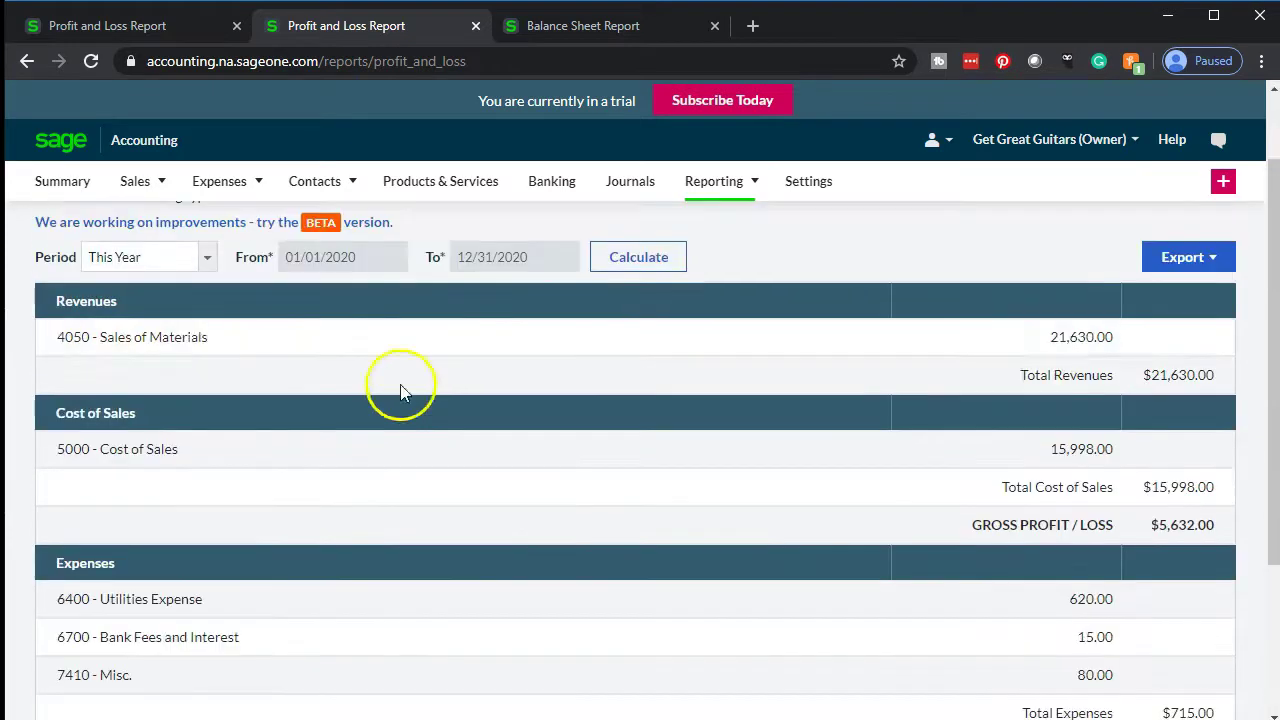
Step: In the first browser tab, go to Banking and open the Checking account's imported transactions
click(122, 30)
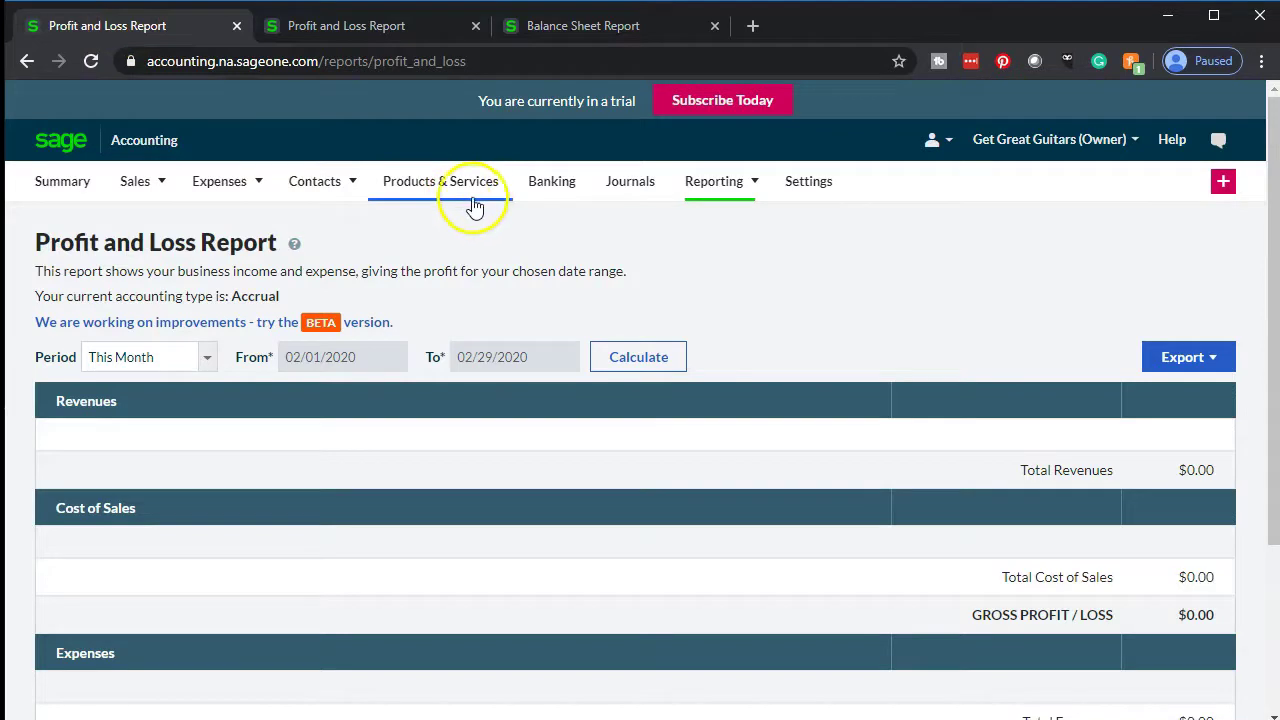
click(520, 190)
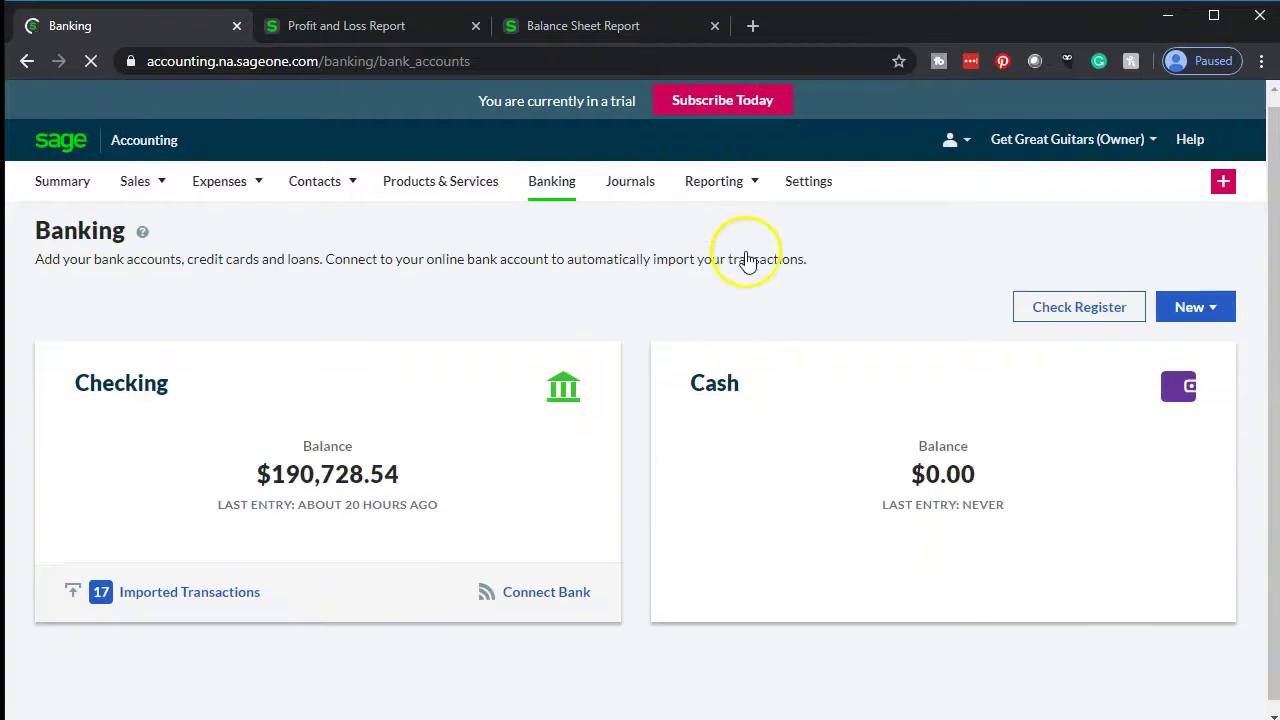
scroll(747, 262, down, 1)
click(131, 593)
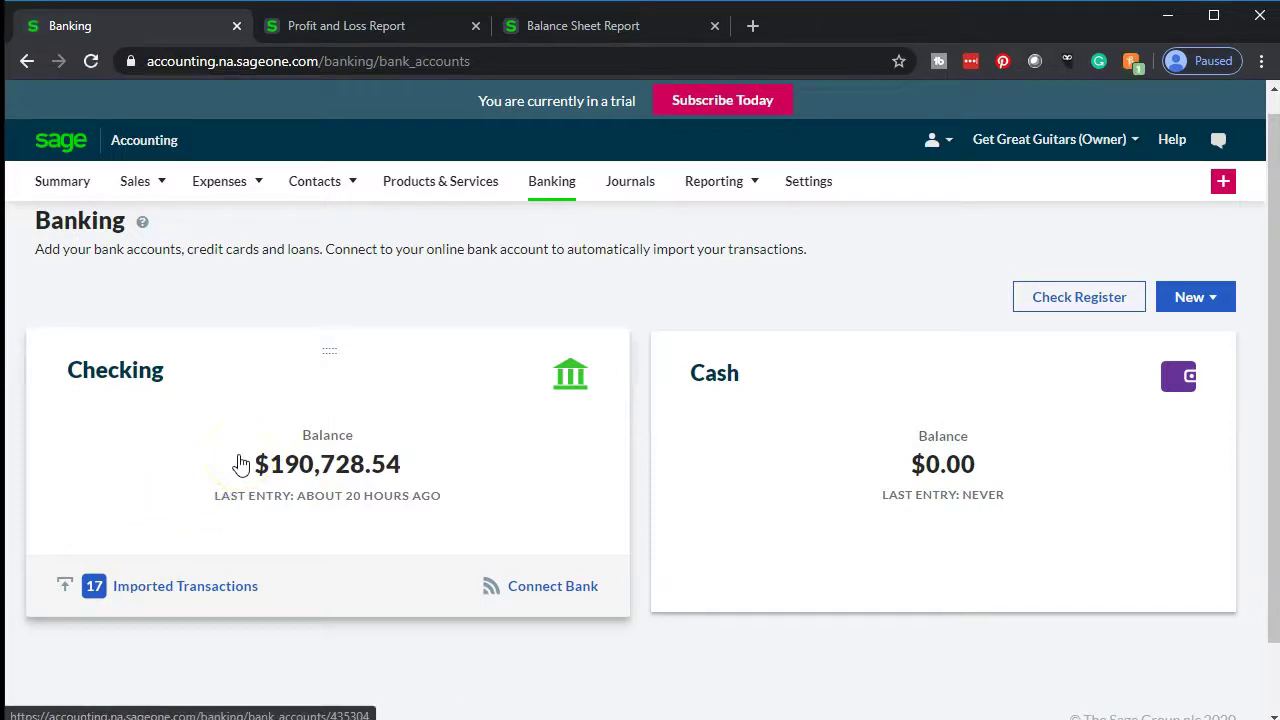
click(131, 599)
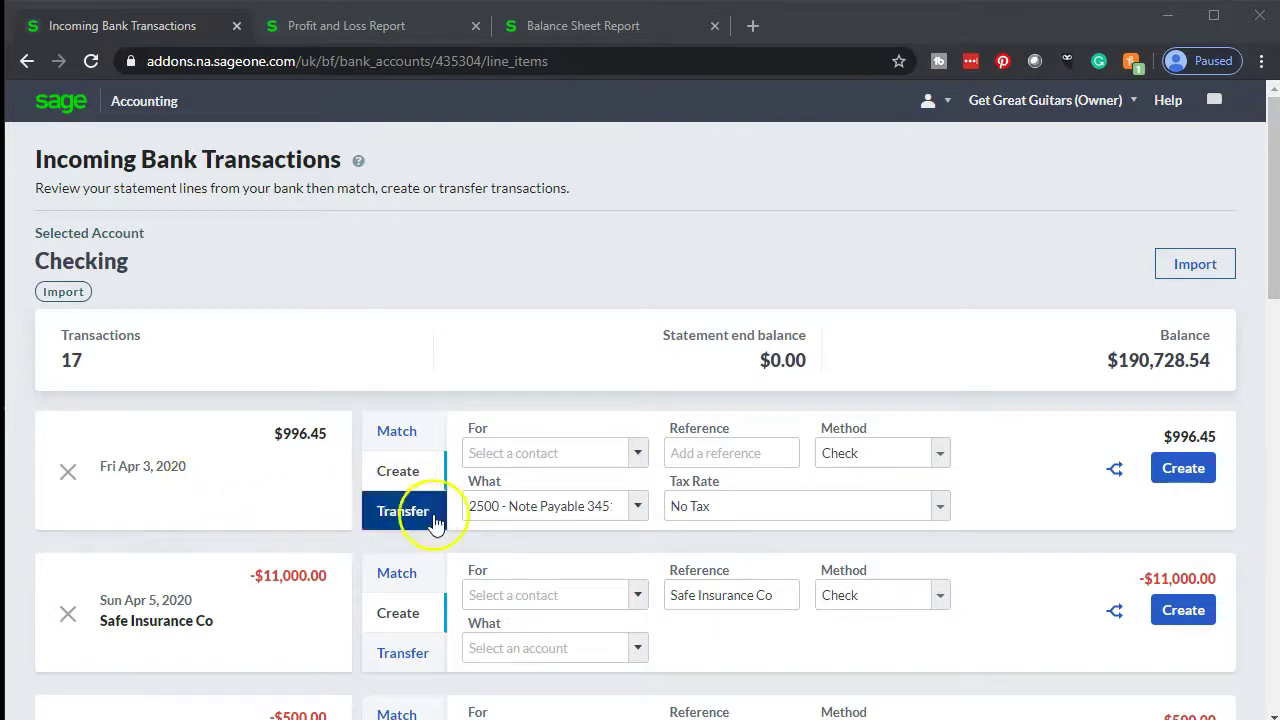
Step: Look through the Checking account's incoming bank transactions, examining their dates, amounts, payees and suggested accounts
scroll(525, 529, down, 1)
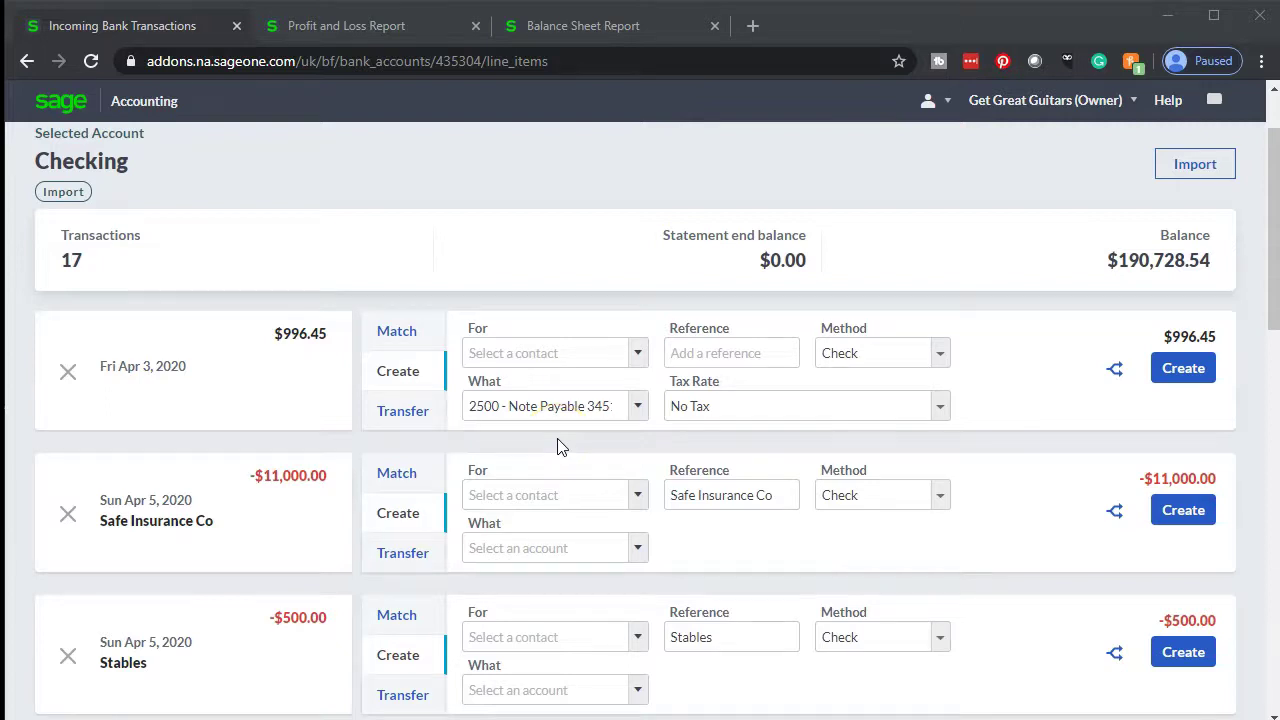
scroll(561, 447, down, 1)
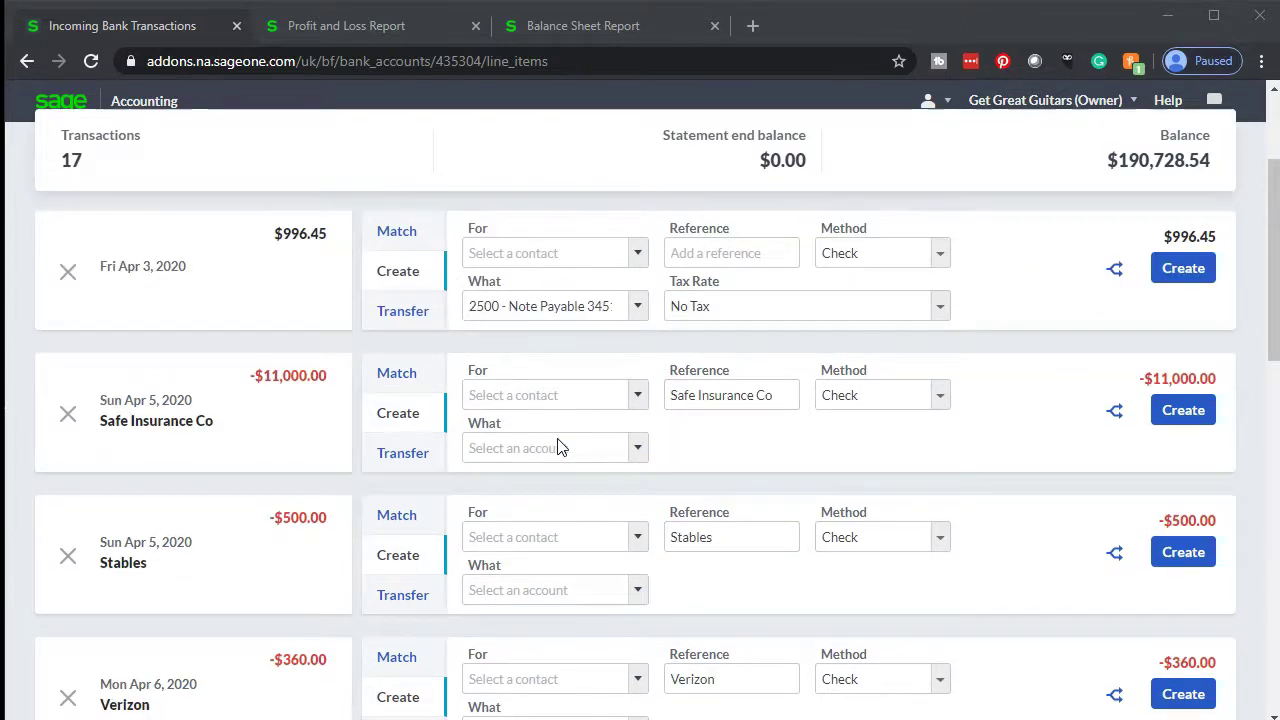
scroll(561, 447, down, 1)
scroll(561, 447, down, 1)
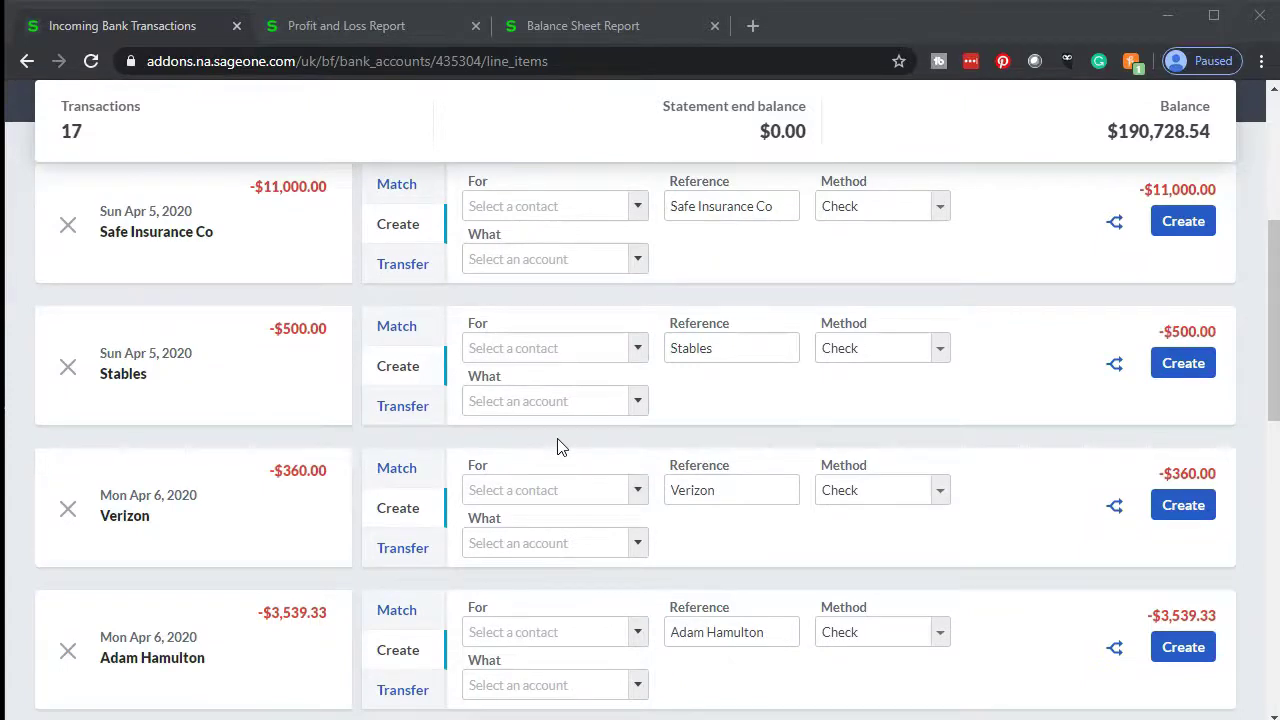
scroll(561, 447, down, 1)
scroll(561, 447, down, 3)
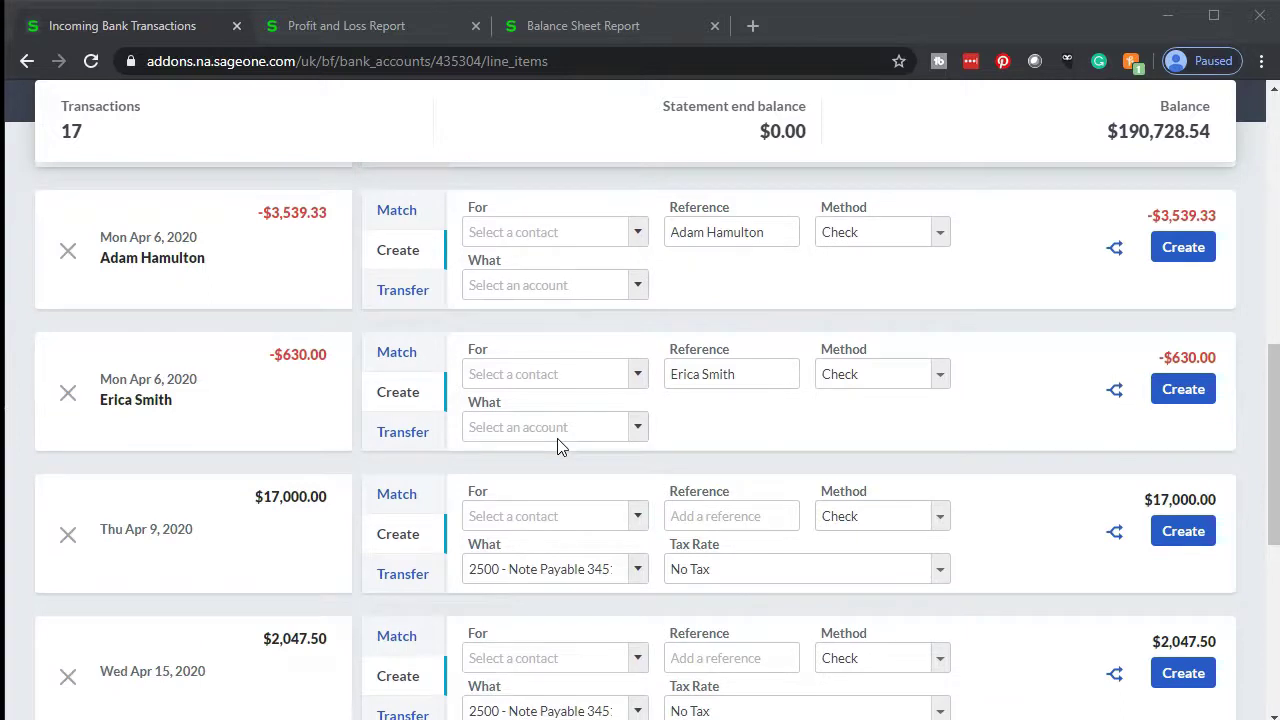
scroll(561, 447, down, 1)
scroll(561, 447, down, 3)
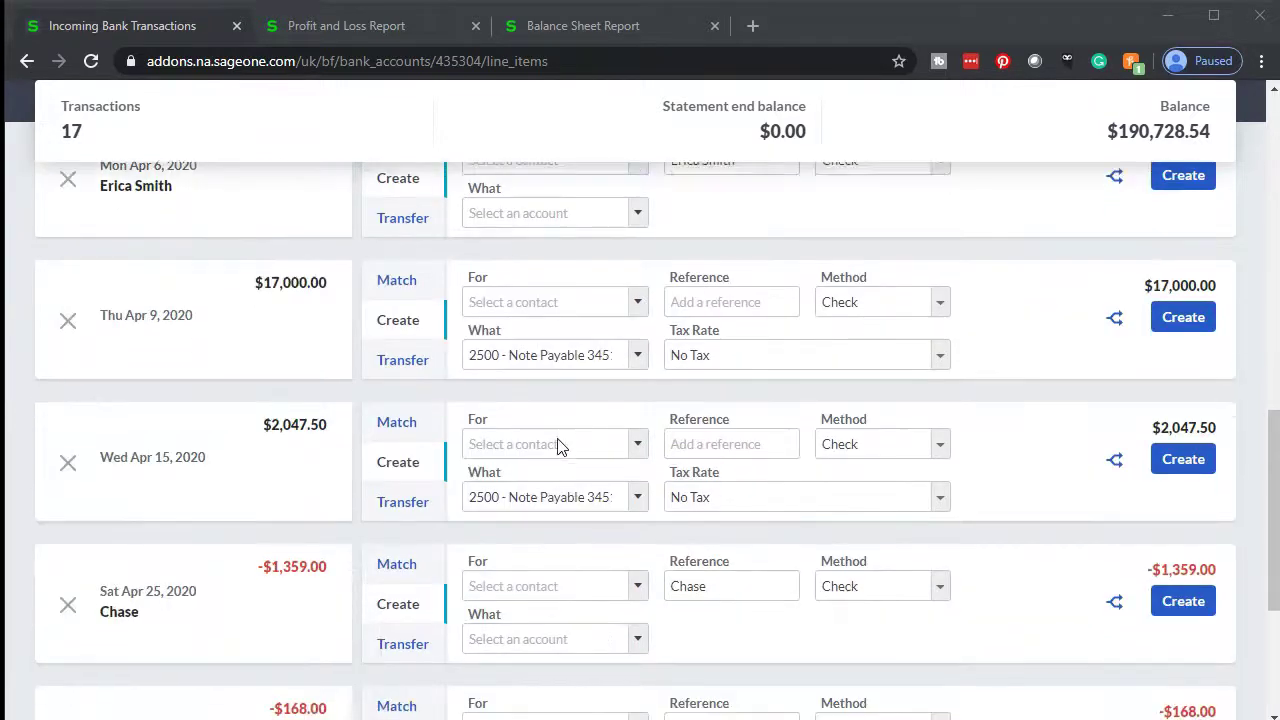
scroll(561, 447, down, 1)
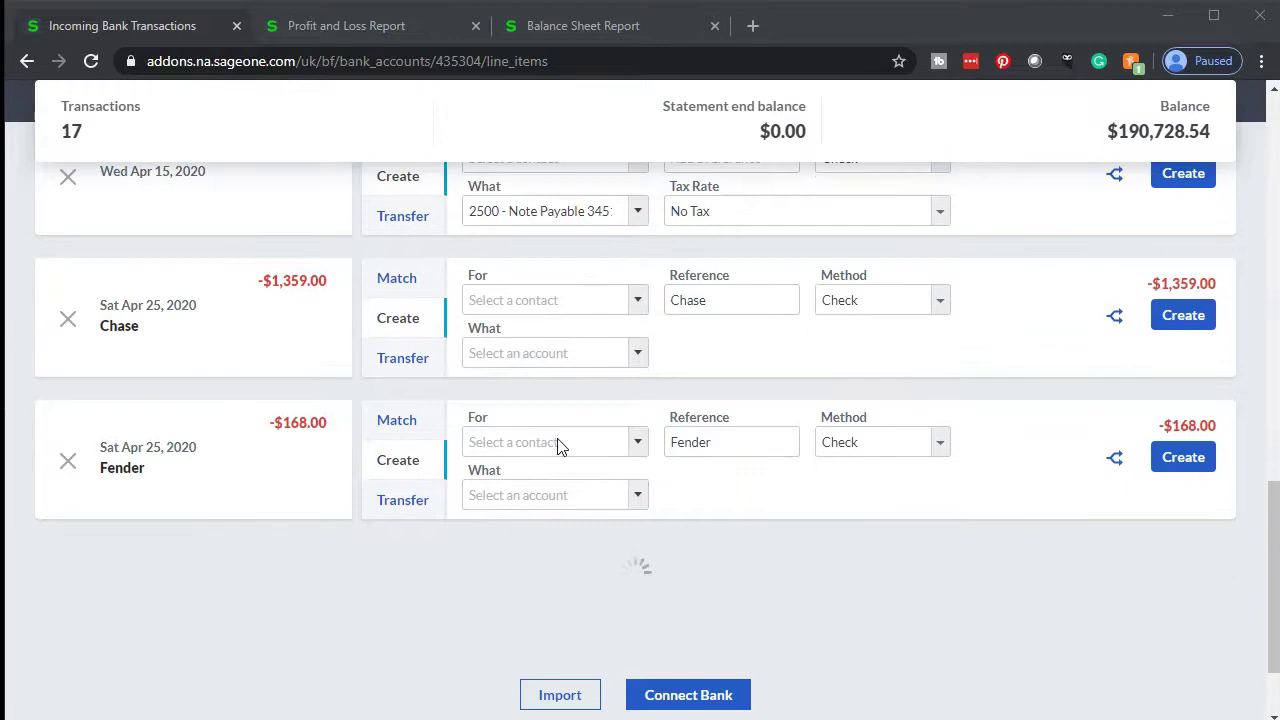
scroll(561, 447, down, 4)
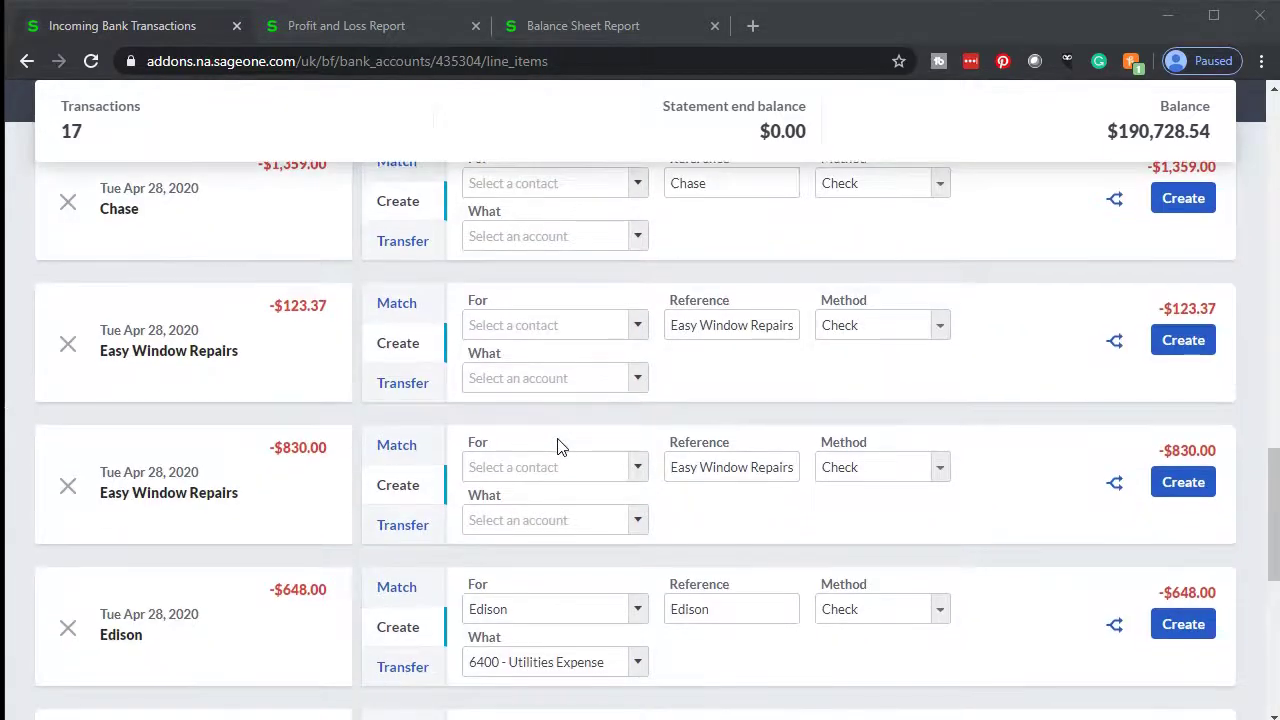
Step: Set the payment method of the $648.00 Edison transaction to Electronic and create it under 6400 - Utilities Expense
scroll(561, 447, down, 2)
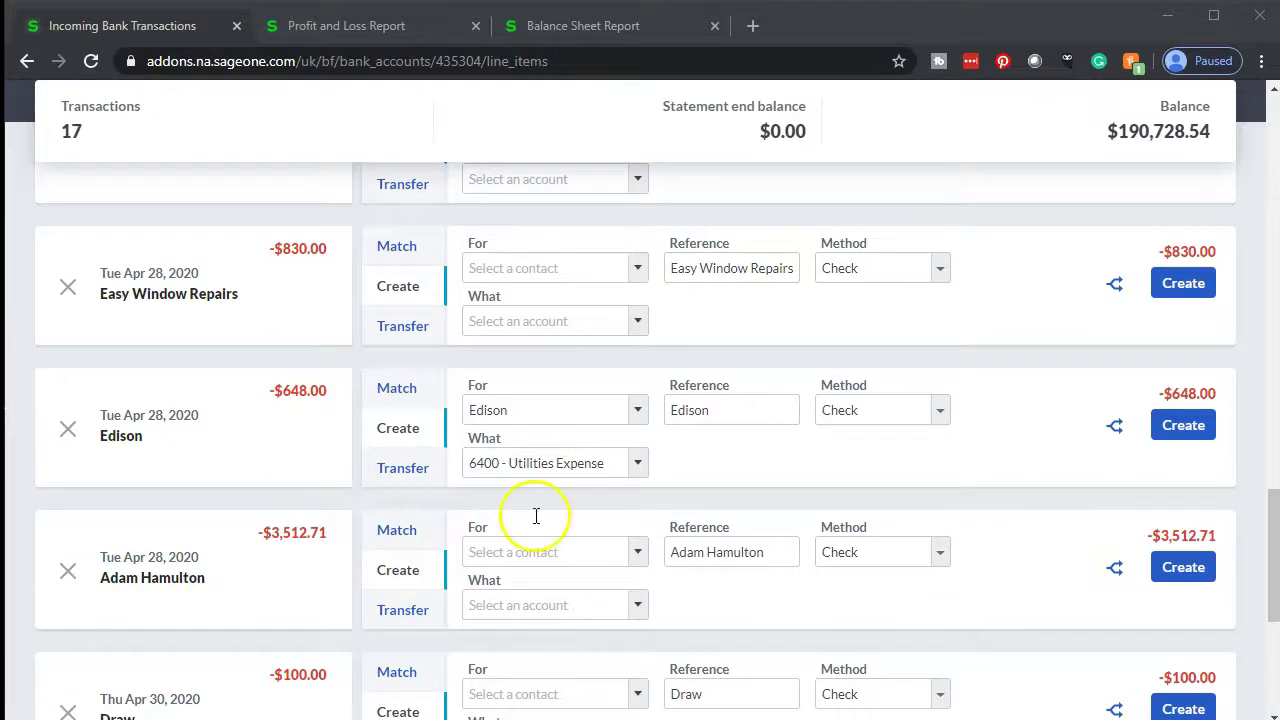
click(536, 472)
click(540, 463)
click(157, 452)
click(533, 460)
click(849, 484)
click(929, 418)
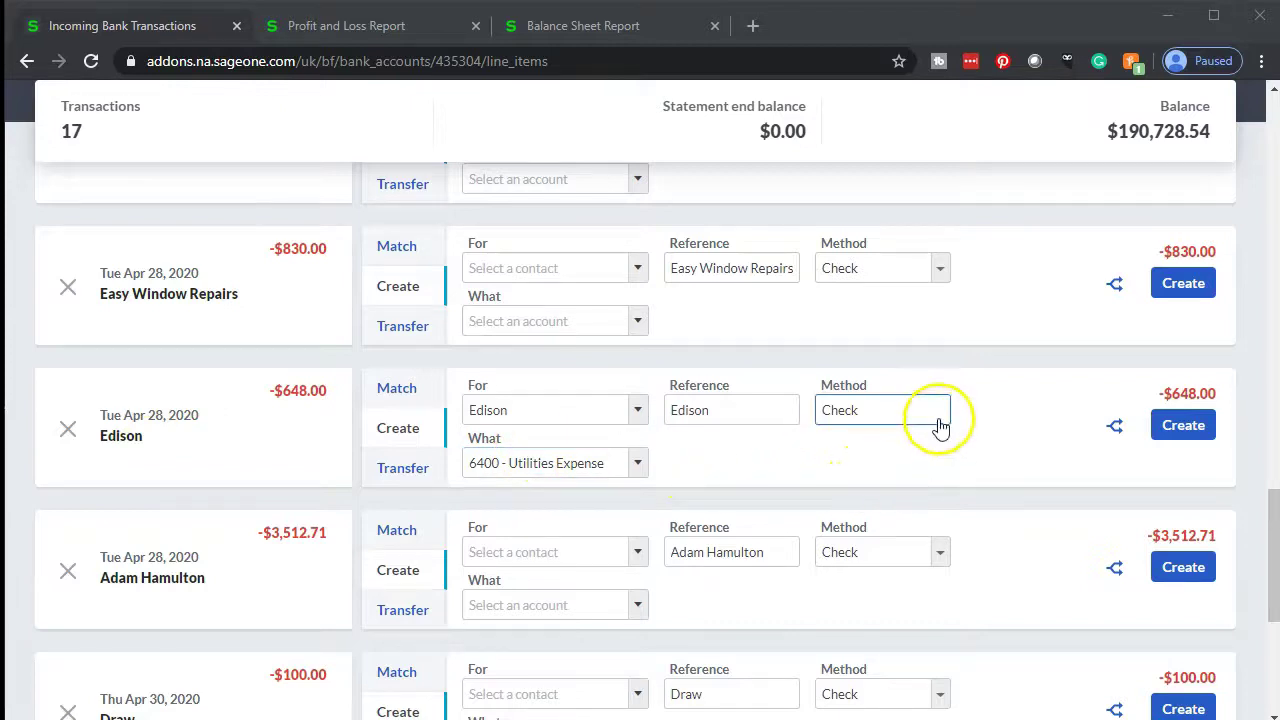
click(936, 411)
click(894, 466)
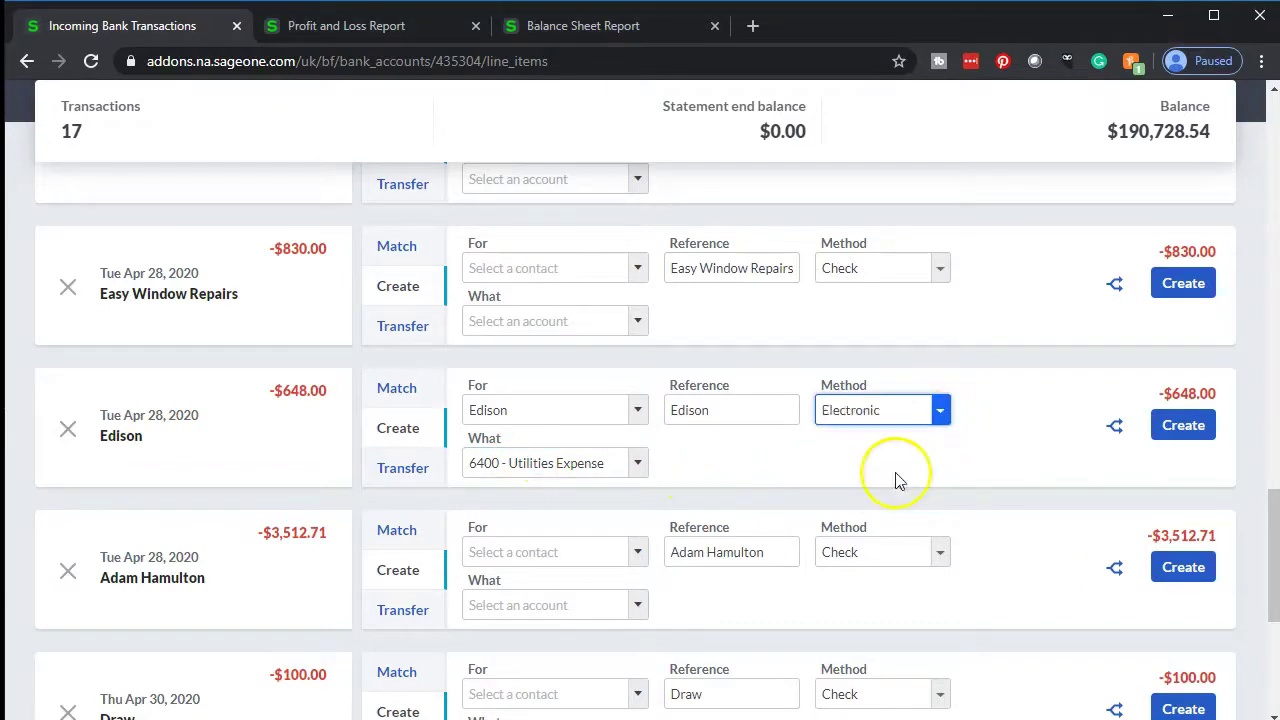
click(860, 480)
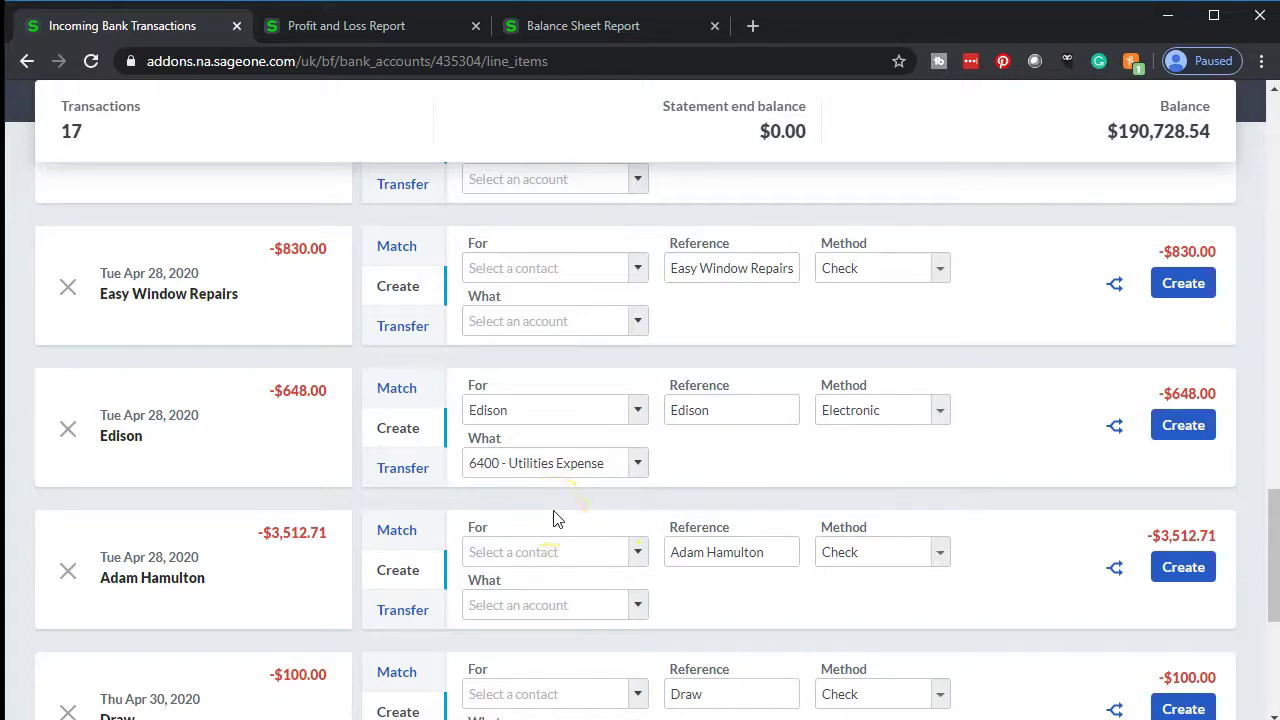
click(1183, 427)
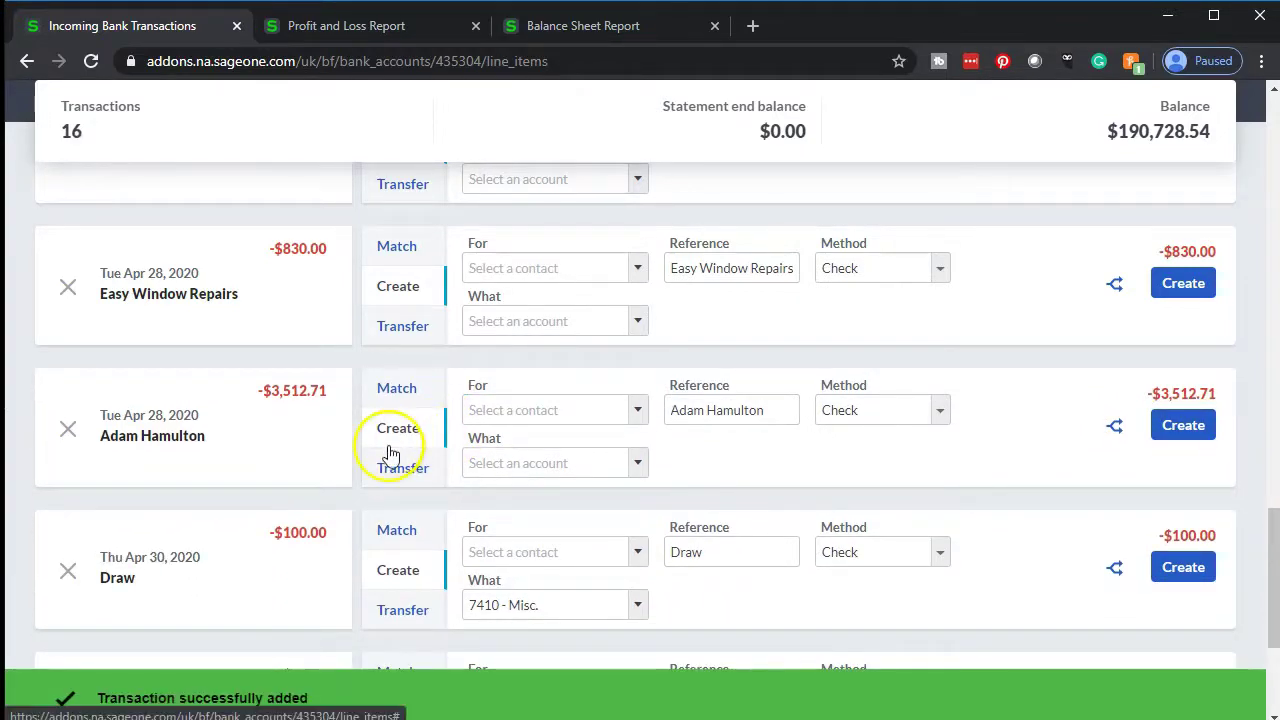
Step: Set the payment method of the $20.00 bank charge to Electronic and create the transaction without a contact
scroll(307, 445, down, 1)
scroll(307, 445, down, 4)
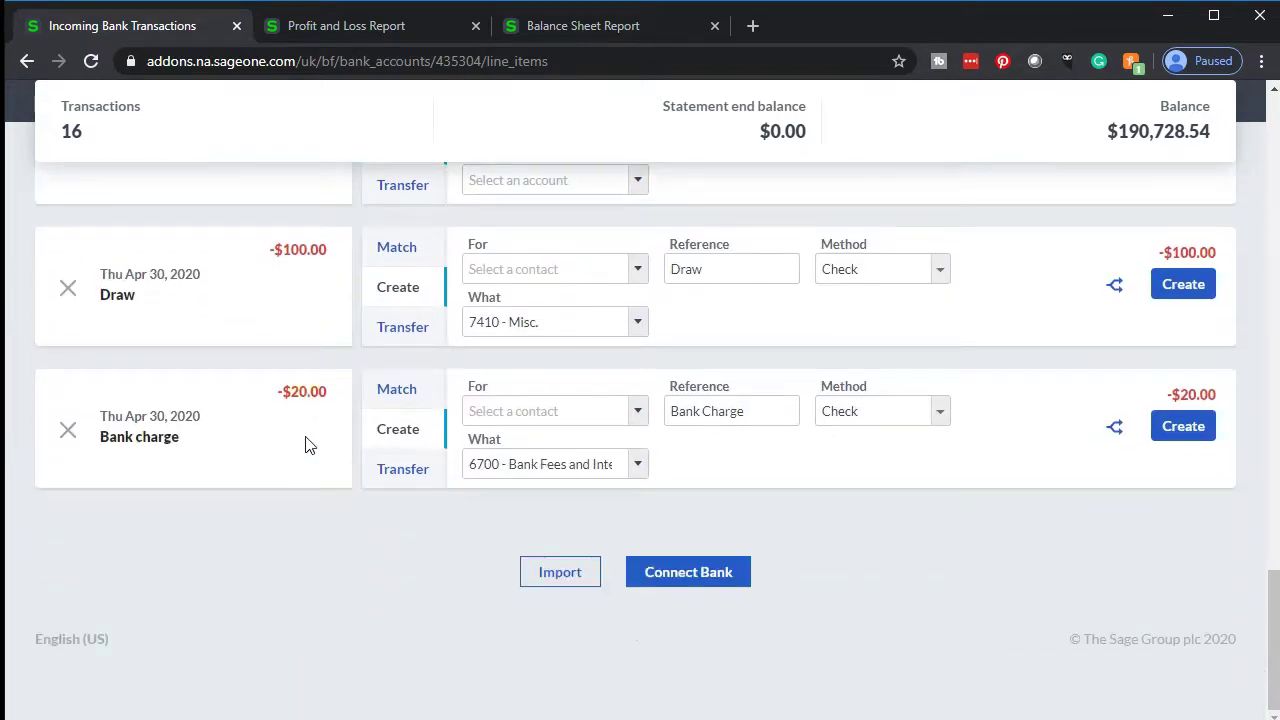
click(294, 452)
click(531, 409)
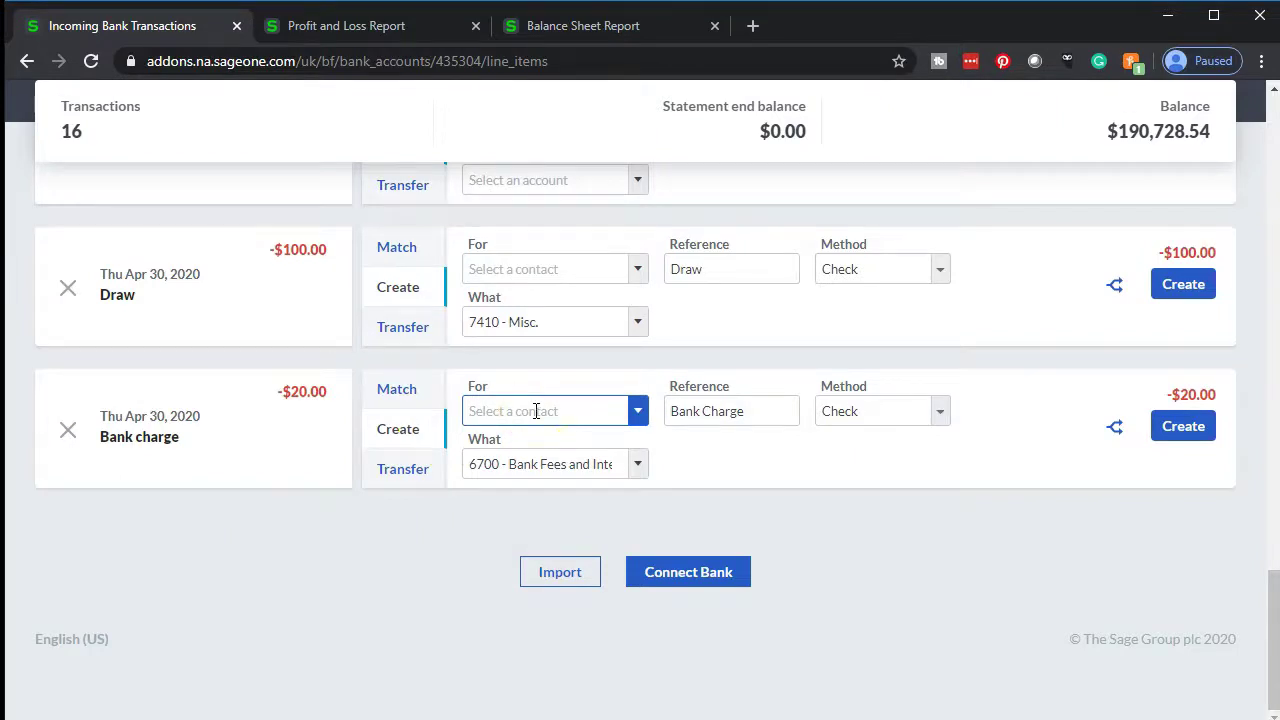
click(688, 411)
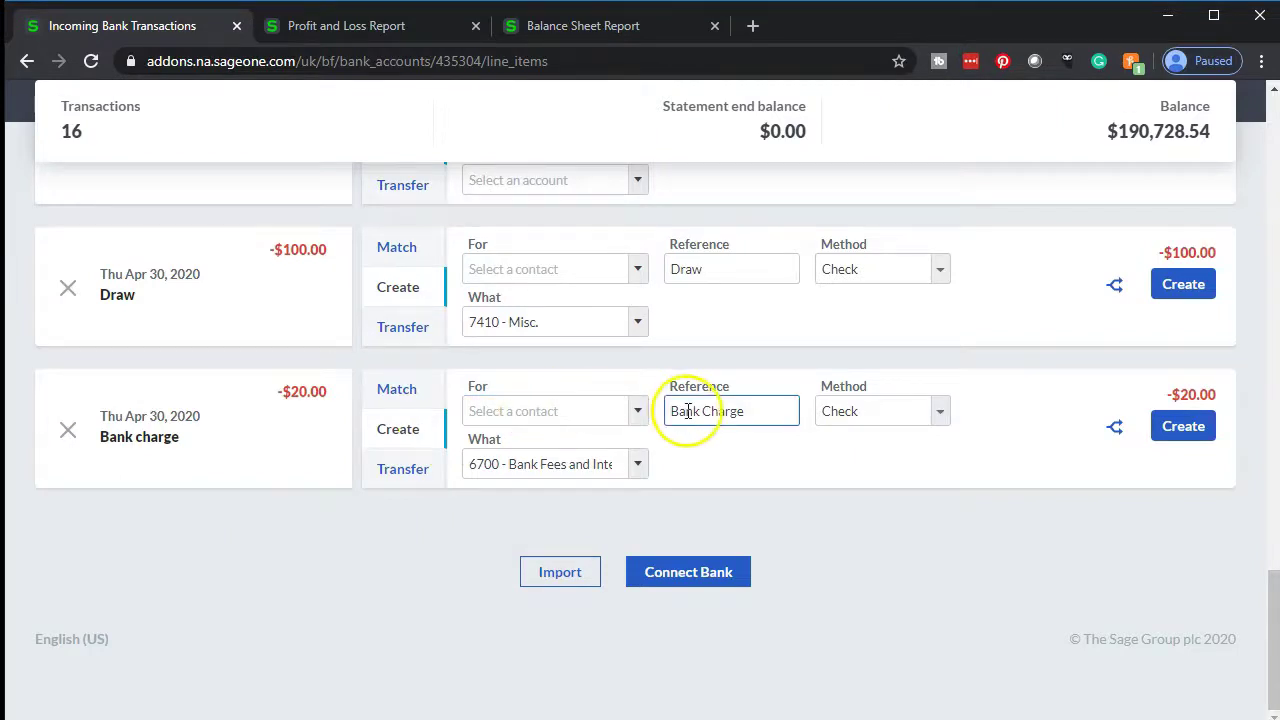
click(939, 410)
click(866, 470)
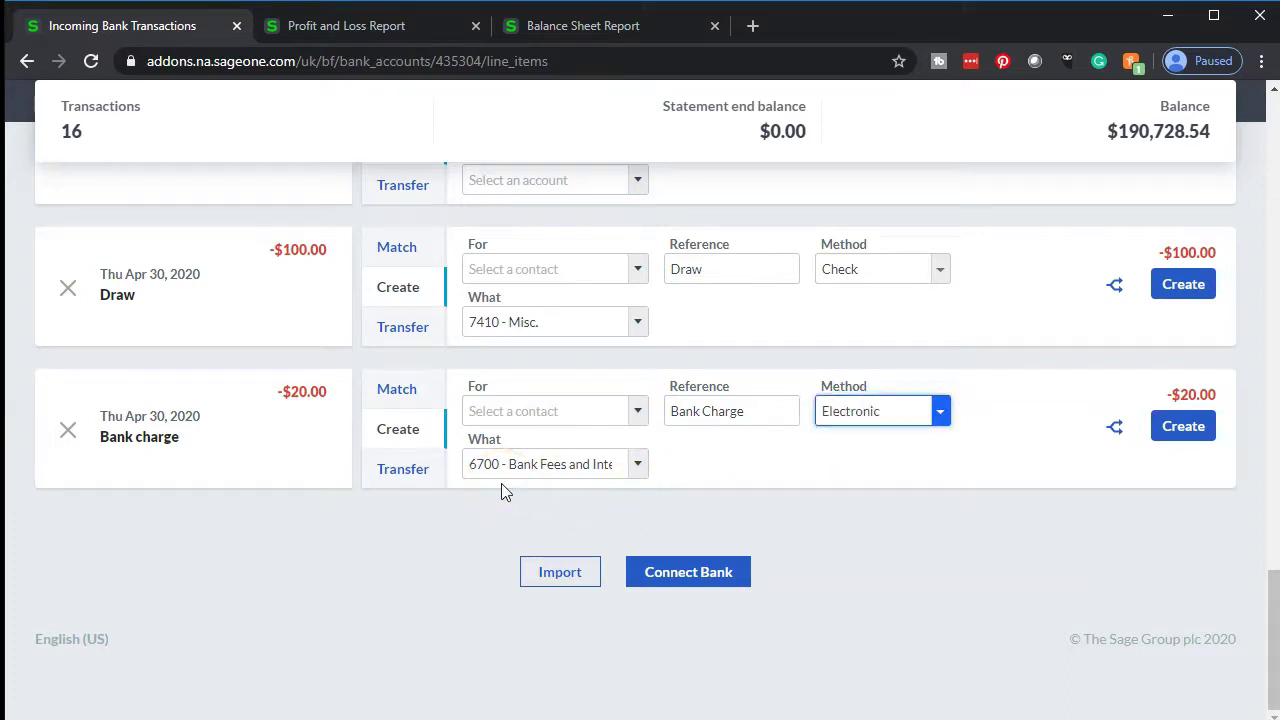
click(1198, 440)
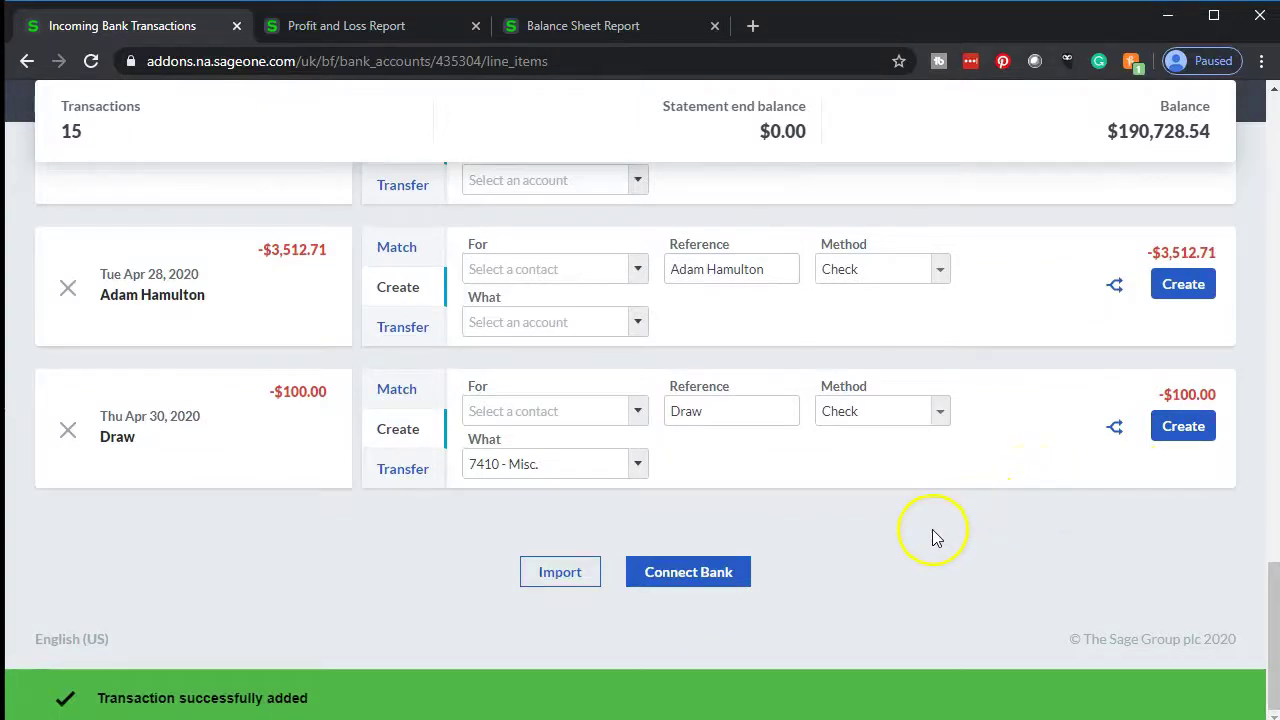
Step: Look back through the remaining incoming transactions up to the earliest April entries, checking which still lack contacts and accounts
scroll(932, 537, up, 4)
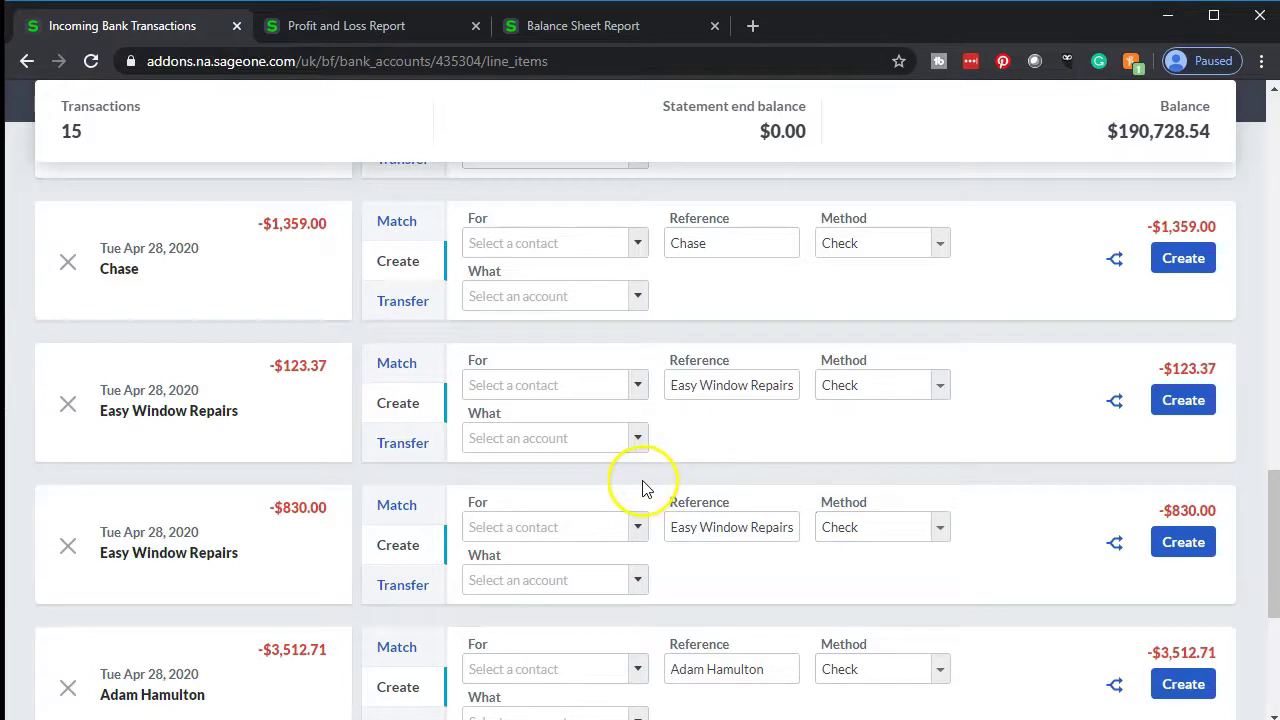
scroll(638, 488, up, 1)
scroll(638, 488, up, 1)
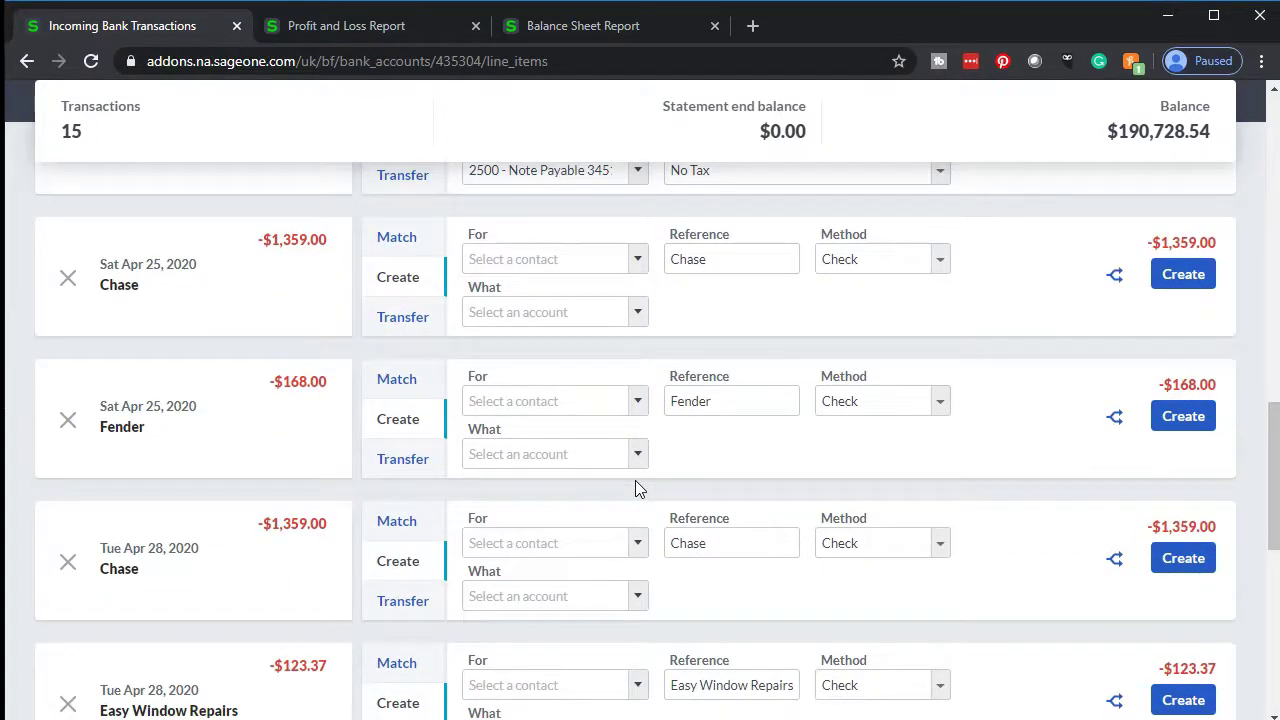
scroll(638, 488, up, 3)
scroll(638, 488, up, 4)
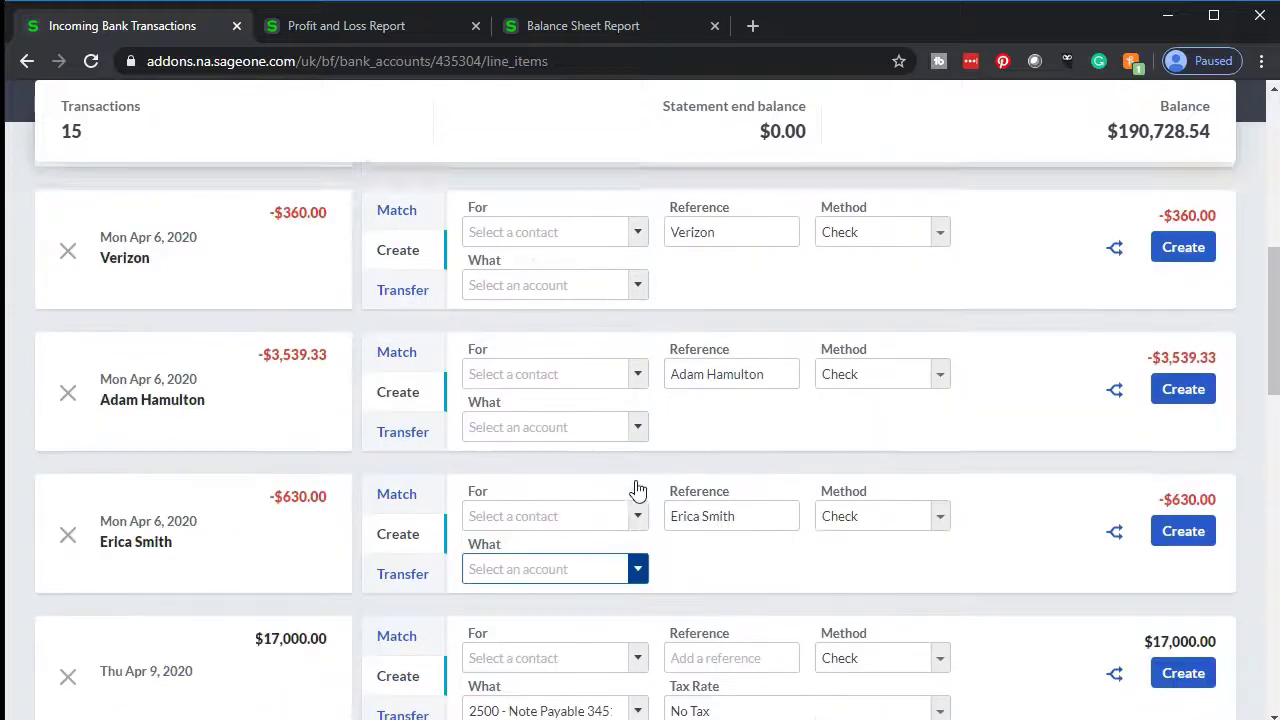
scroll(638, 488, up, 3)
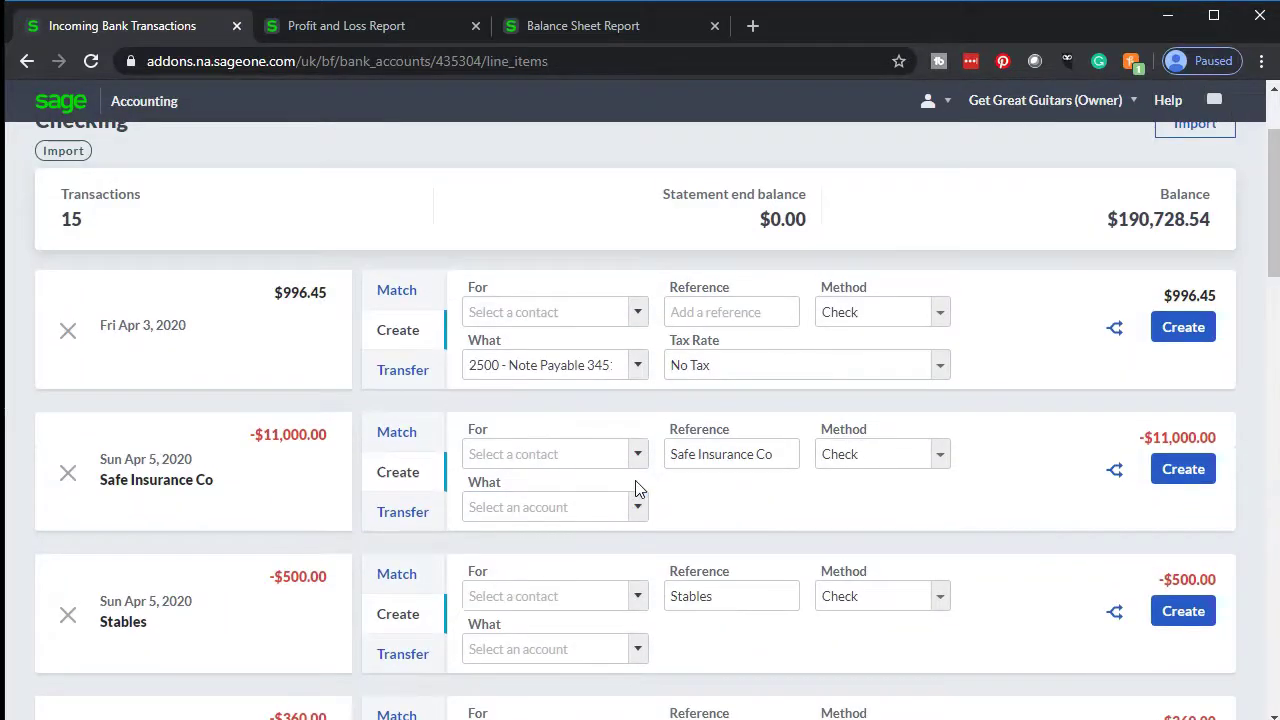
click(401, 511)
scroll(276, 379, down, 1)
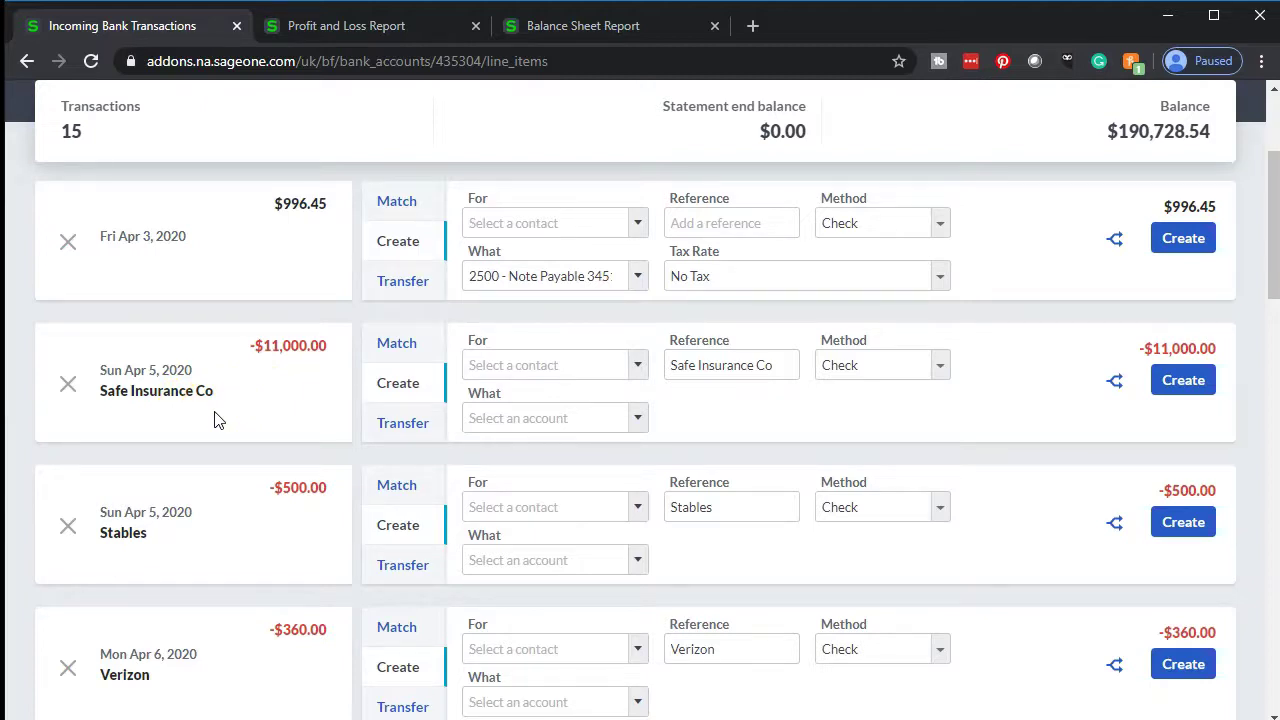
Step: Copy the reference Stables into the contact field of the $500.00 Stables transaction
scroll(218, 420, down, 1)
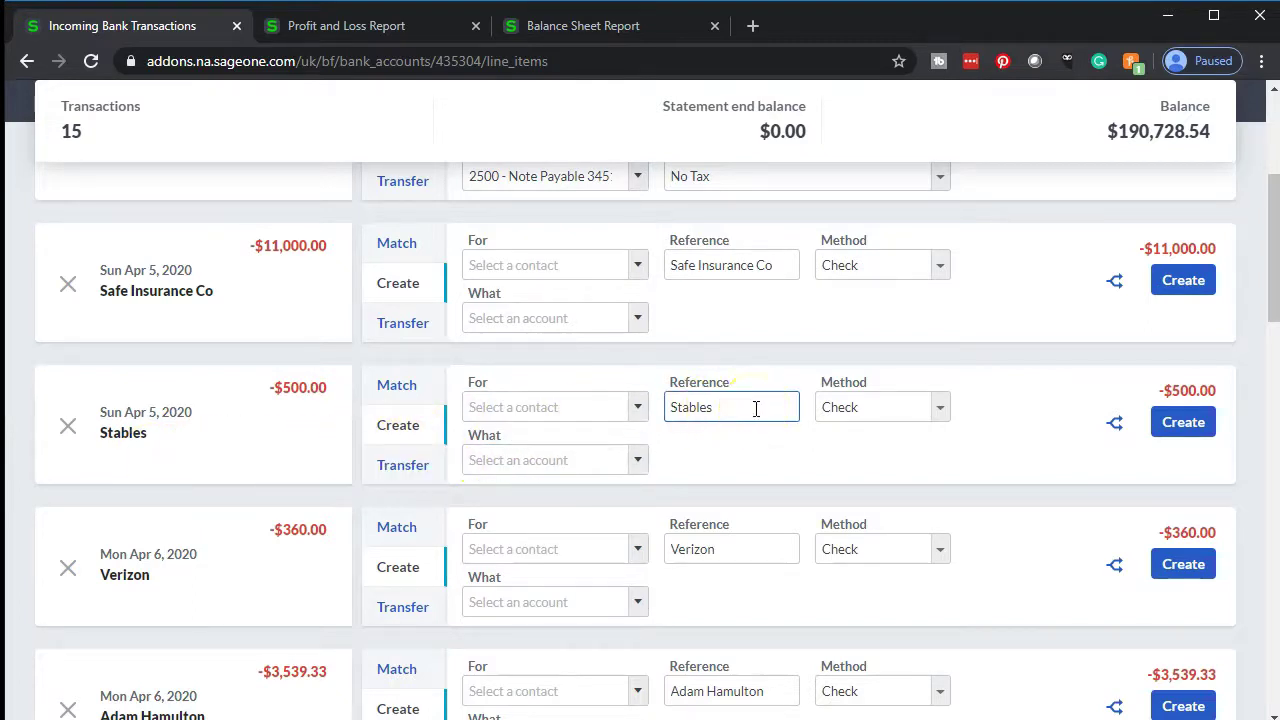
drag(721, 407, 655, 411)
key(ctrl+c)
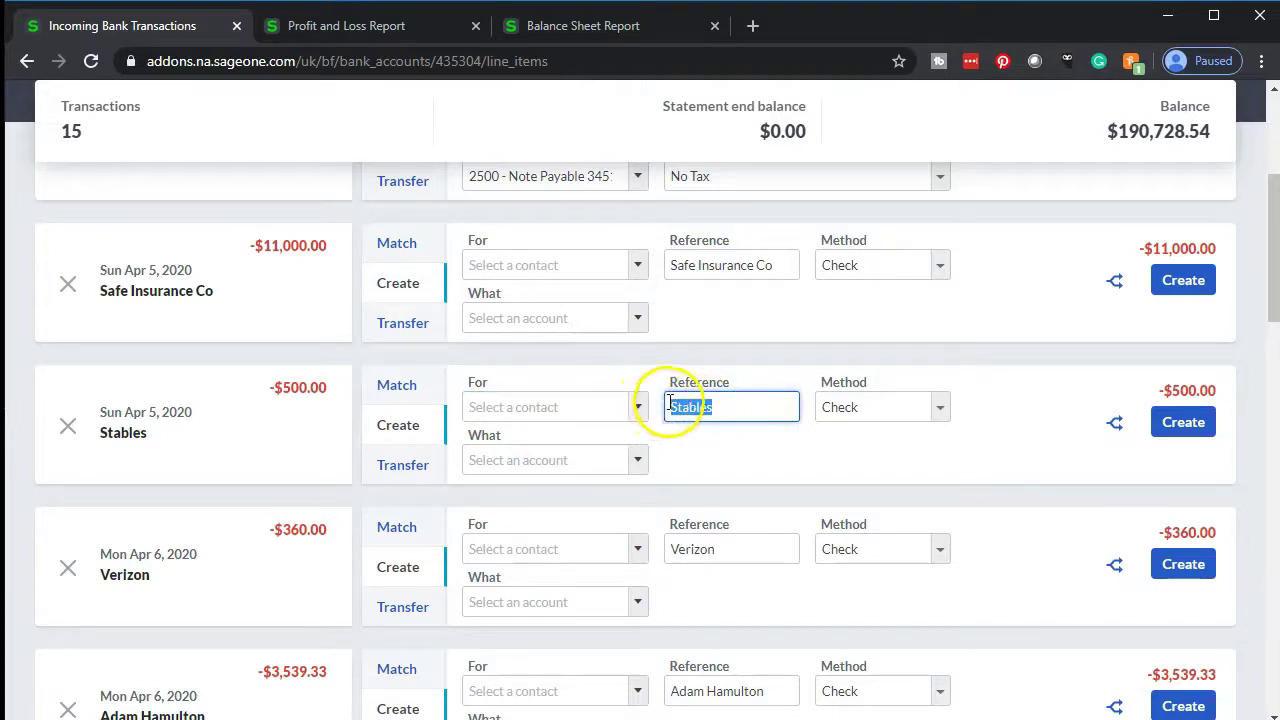
click(508, 402)
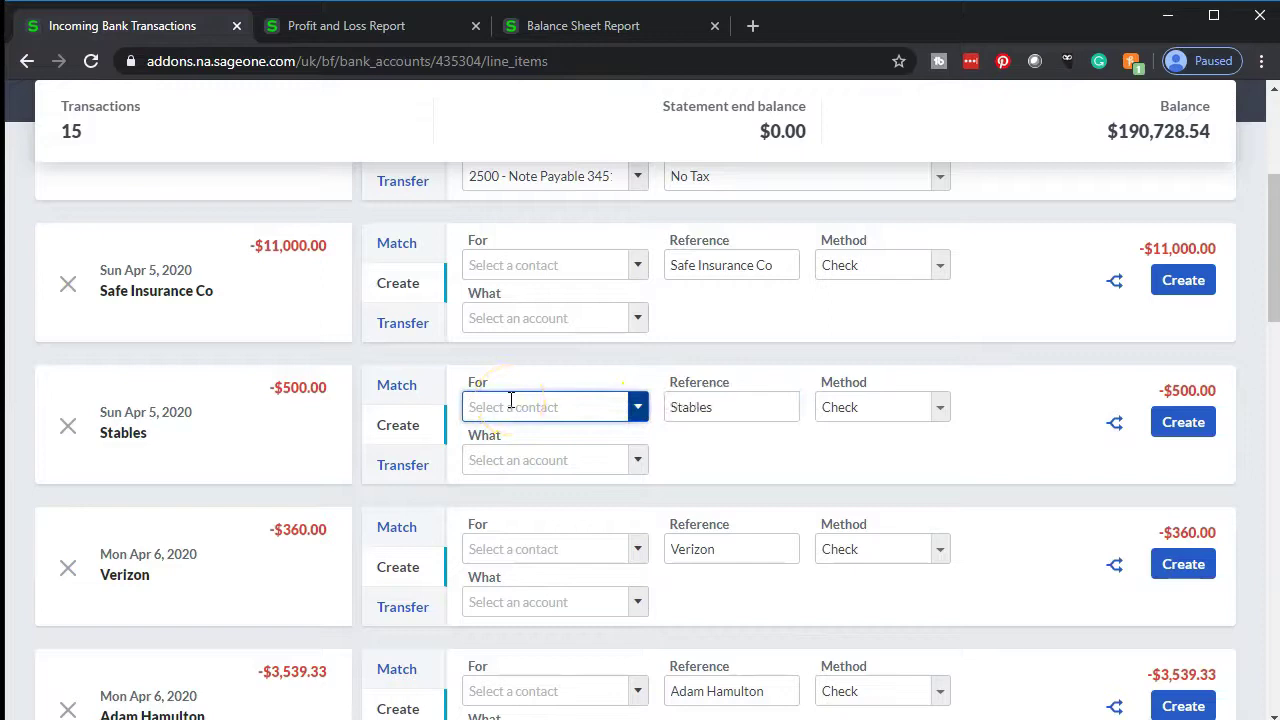
key(ctrl+v)
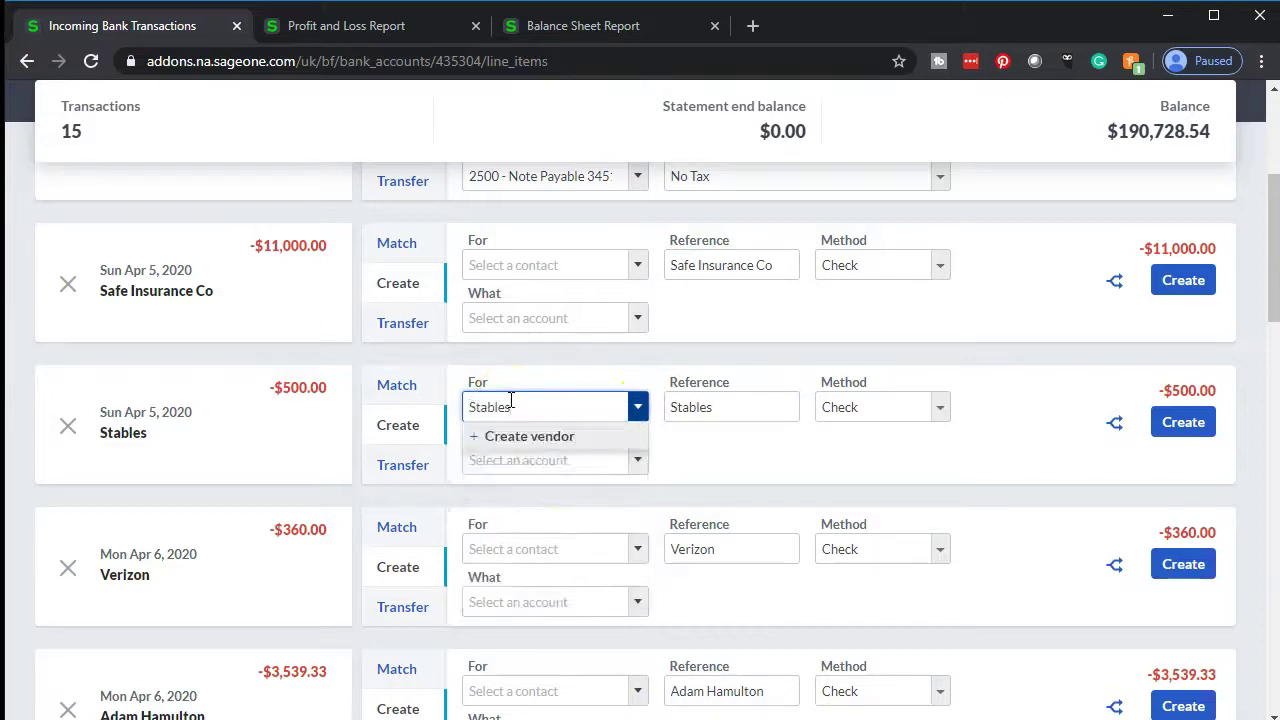
click(528, 405)
key(Tab)
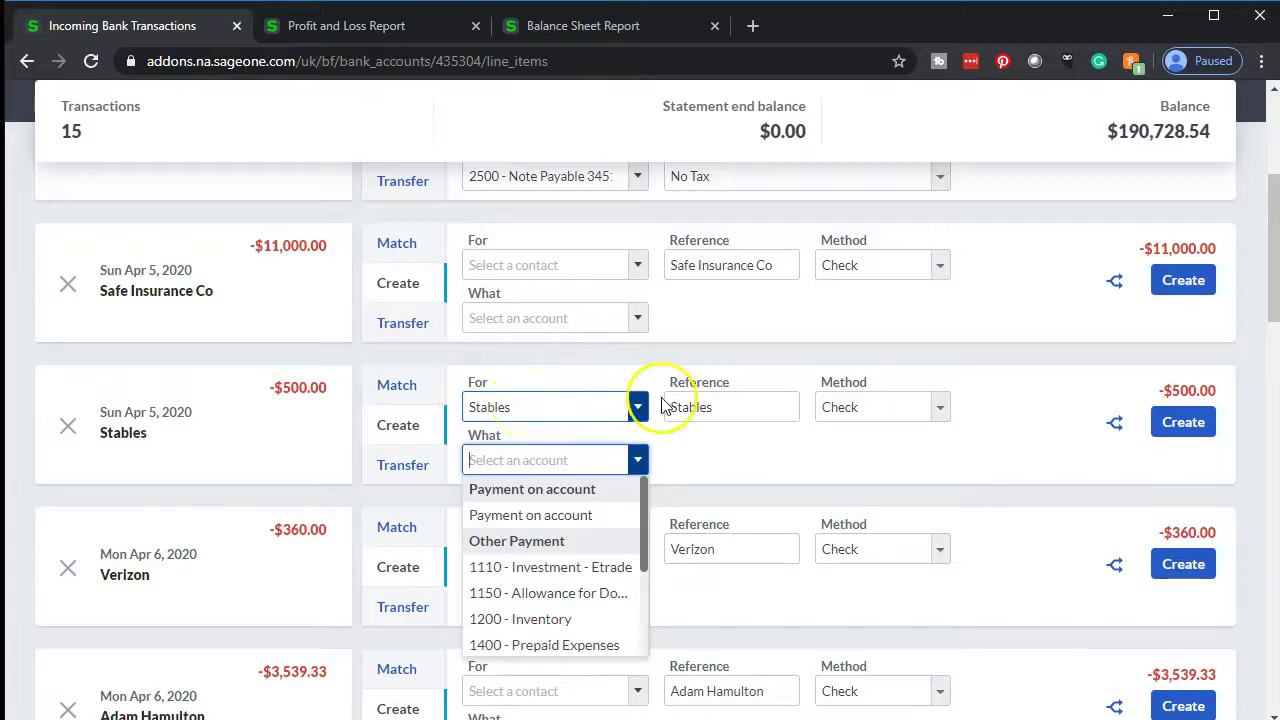
key(Tab)
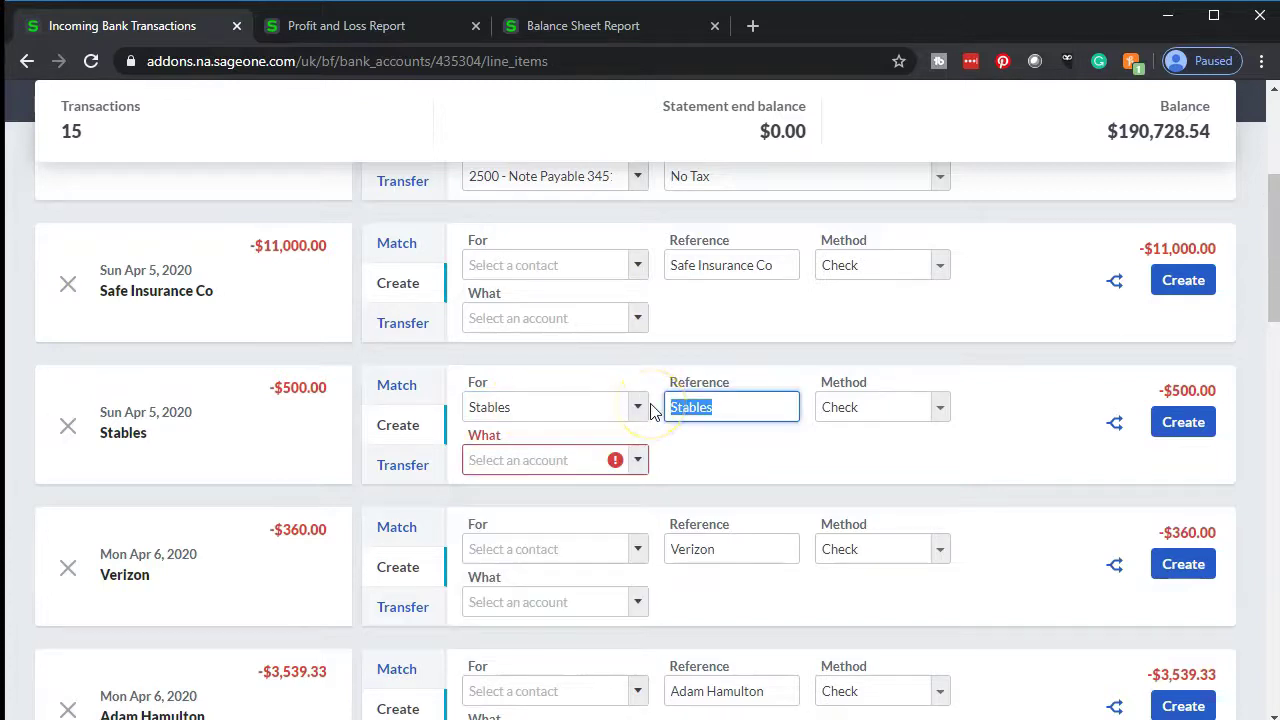
Step: Set the Stables transaction's payment method to Electronic and assign it to the 6450 - Office Supplies account
click(942, 410)
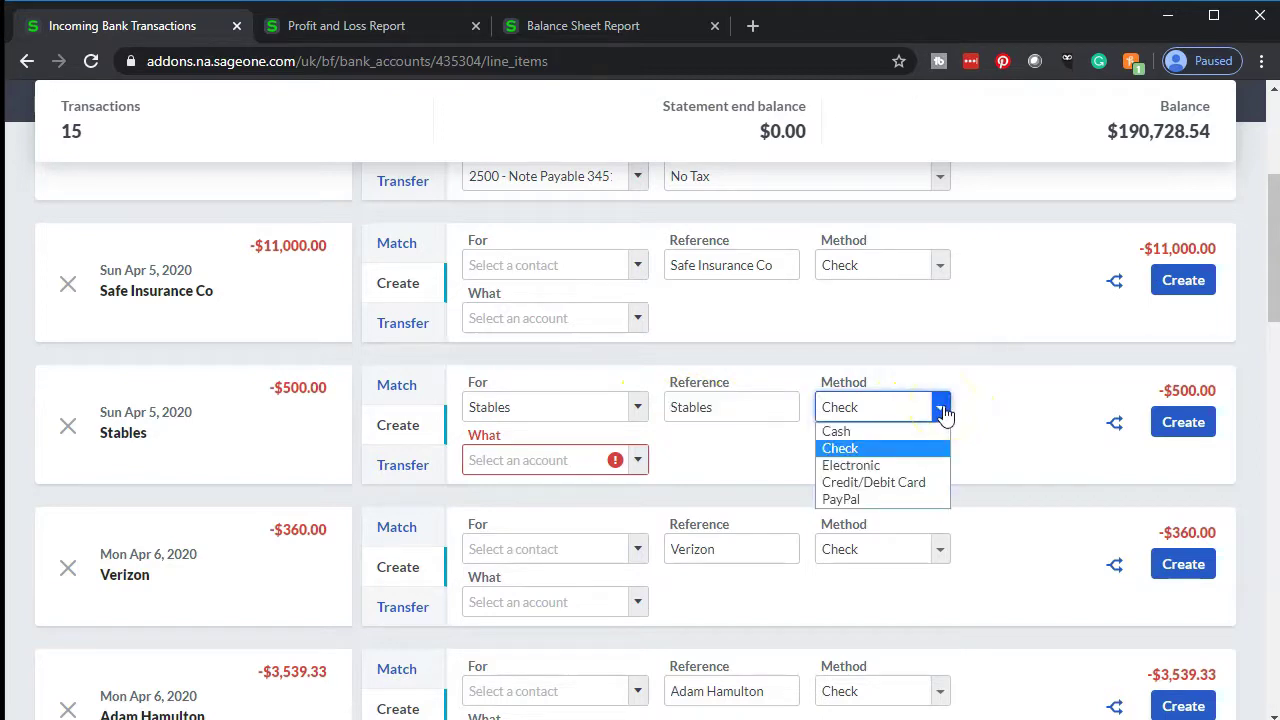
click(903, 470)
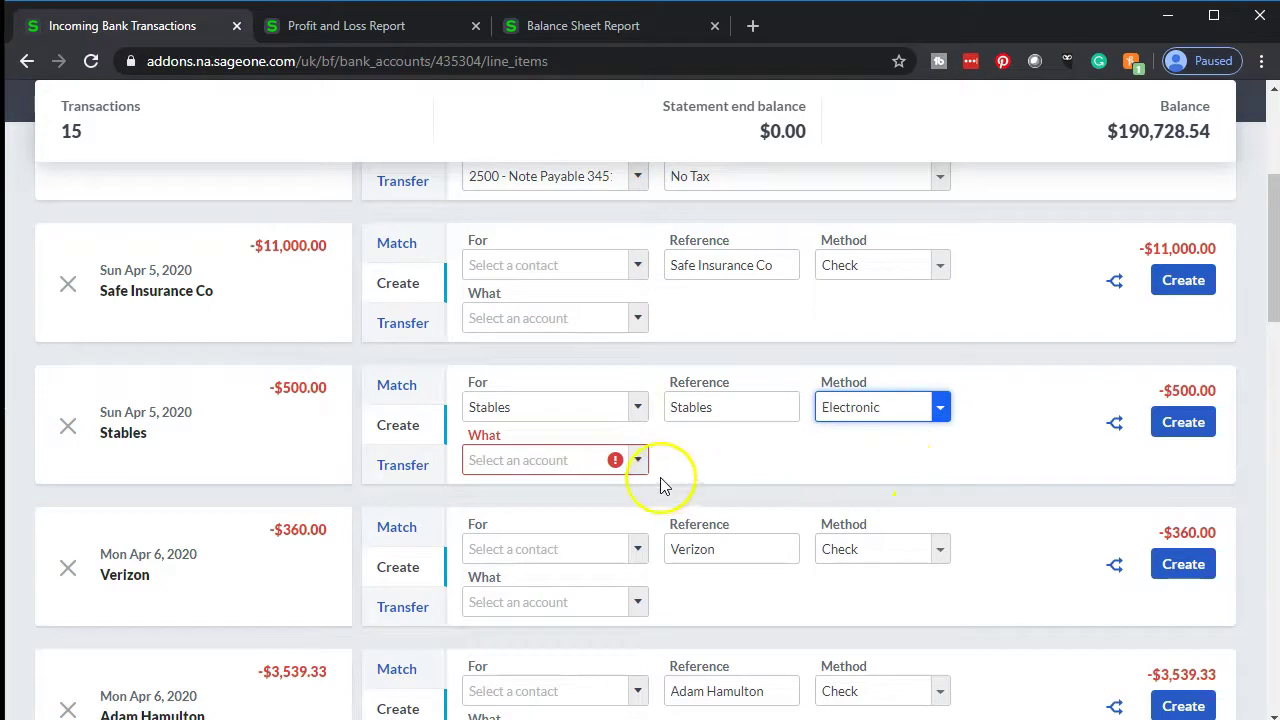
click(569, 471)
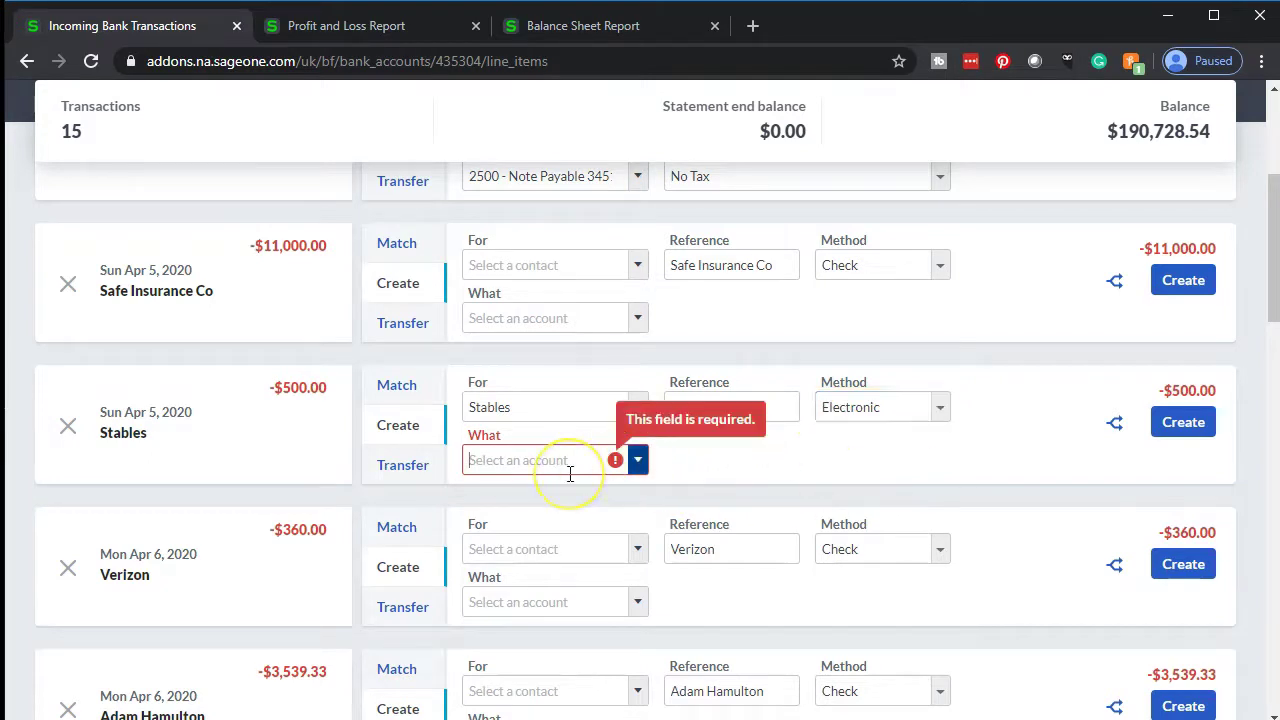
text(off)
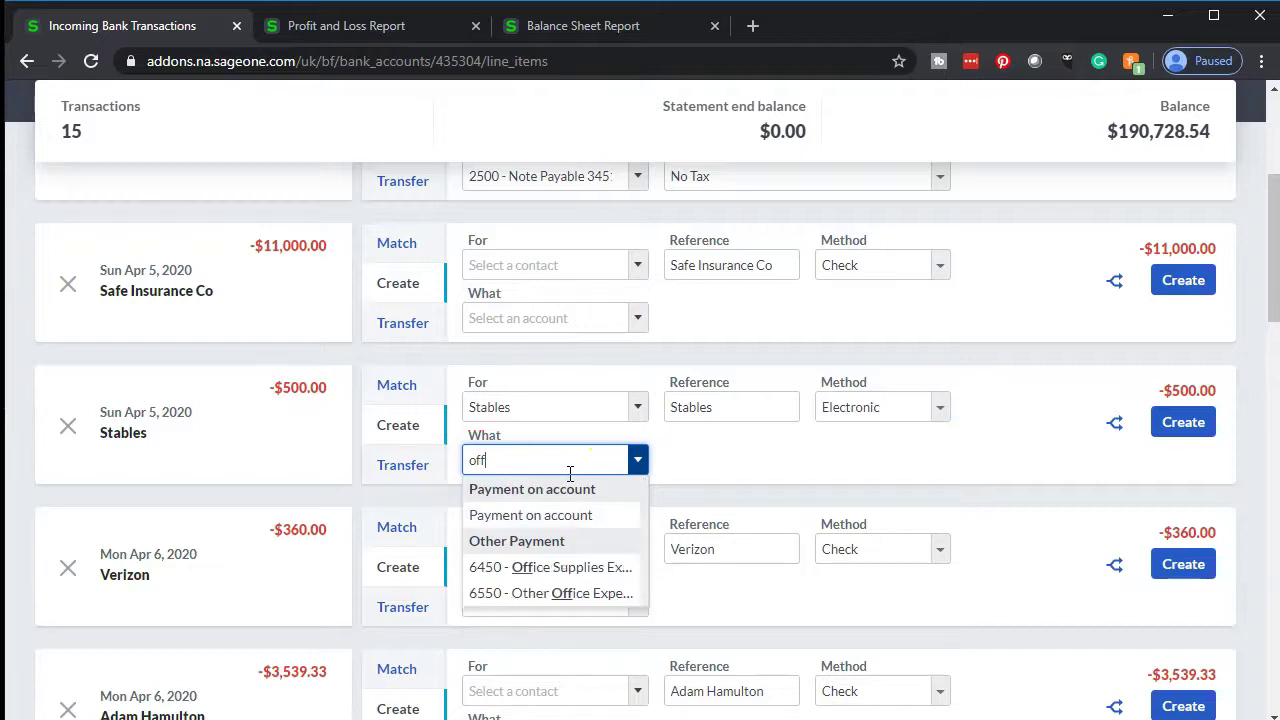
click(556, 568)
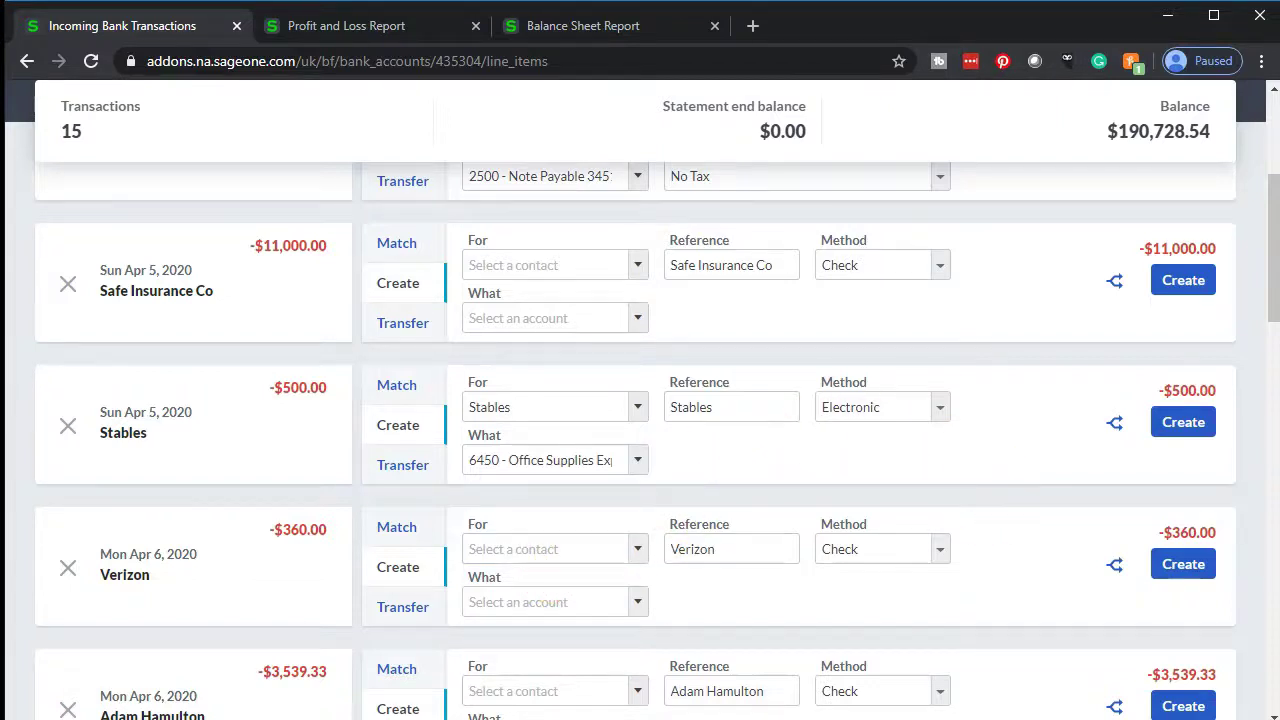
Step: Copy the reference Verizon into the contact field of the $360.00 Verizon transaction
scroll(266, 576, down, 1)
scroll(266, 576, down, 1)
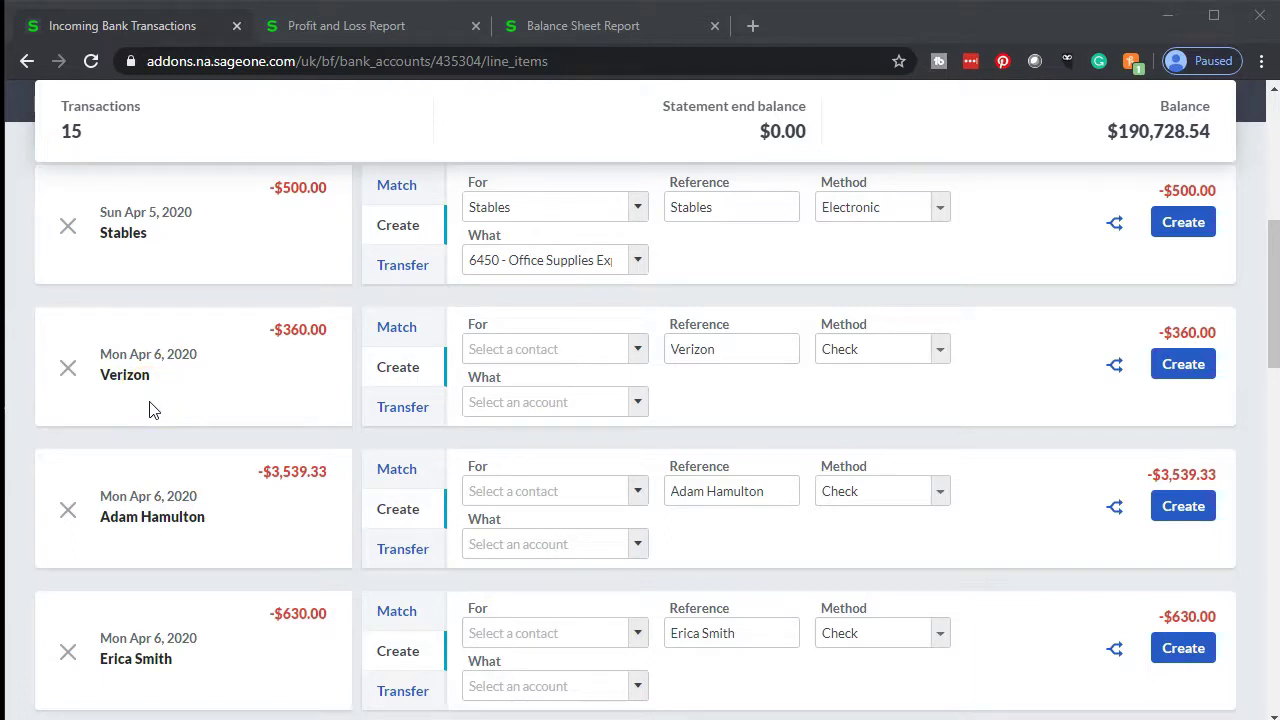
click(738, 342)
drag(741, 348, 631, 346)
key(ctrl+c)
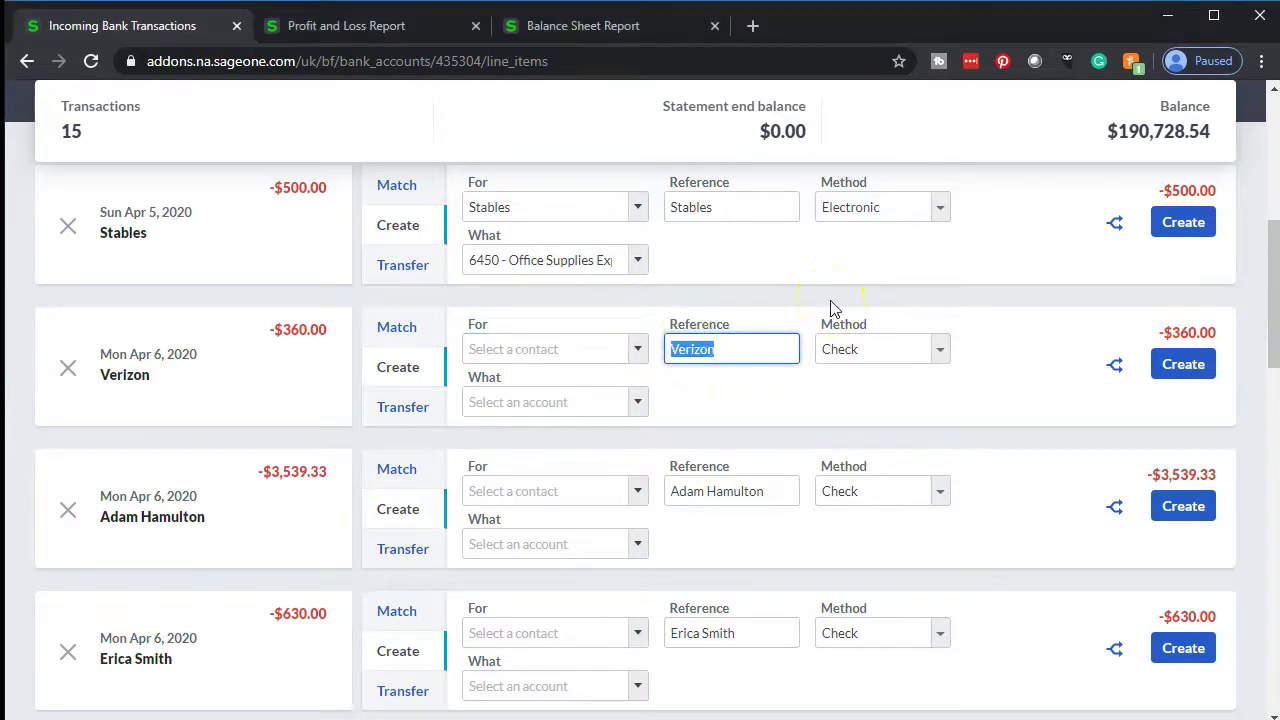
click(571, 350)
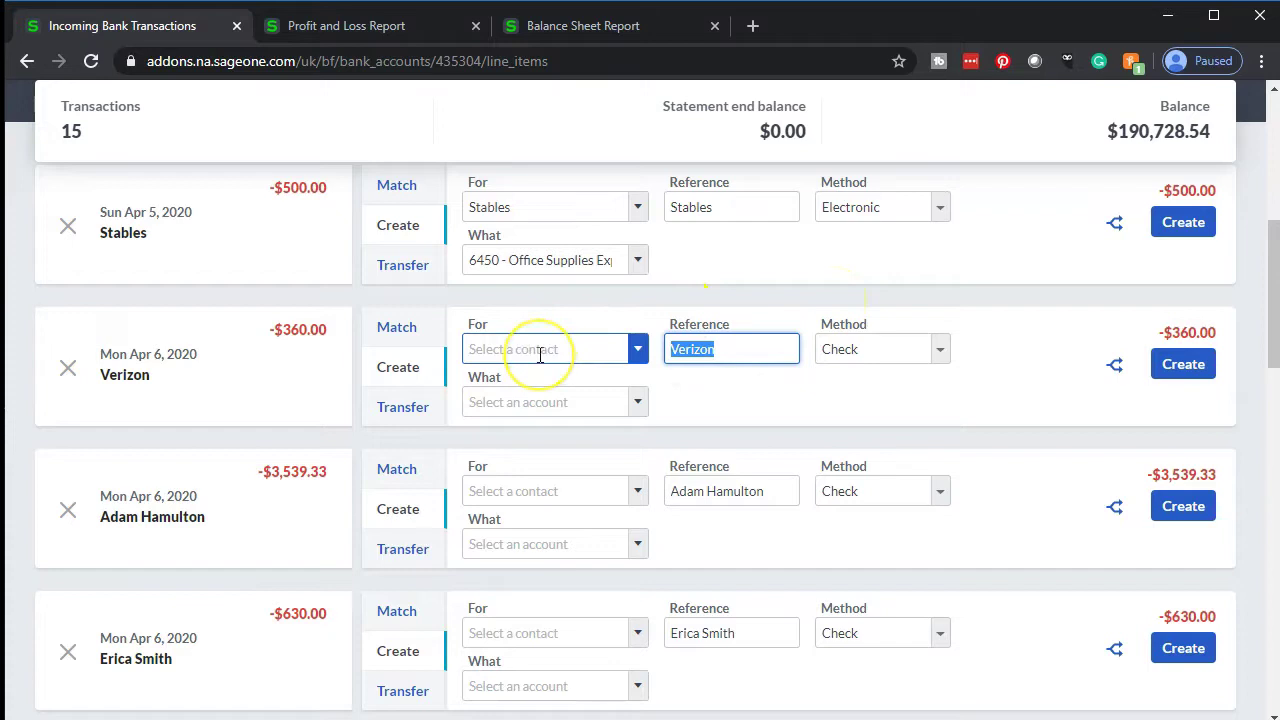
key(ctrl+v)
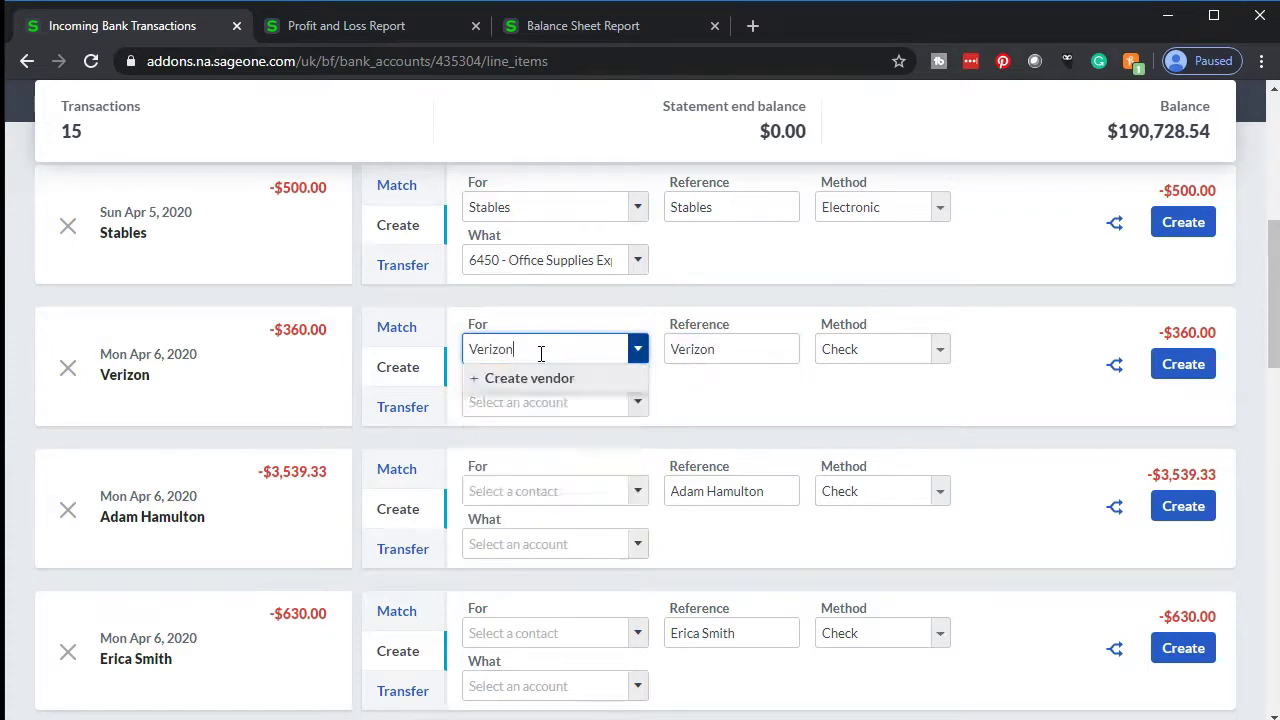
key(Tab)
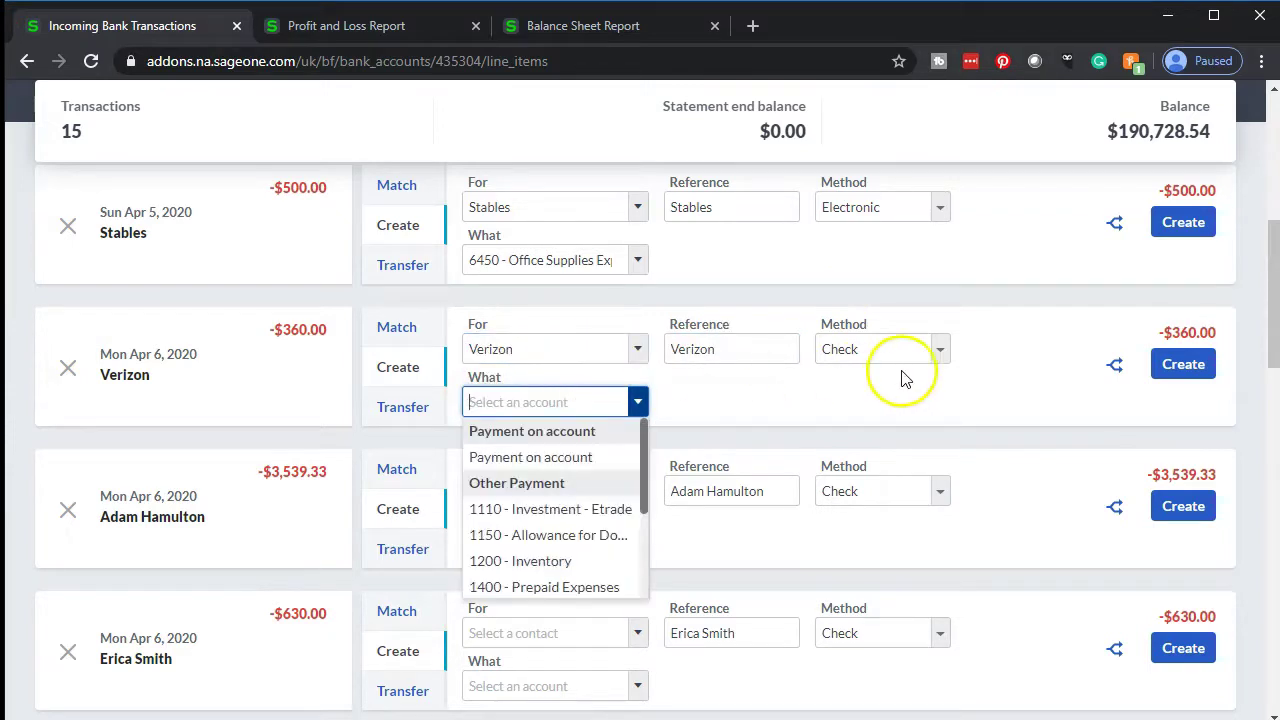
Step: Set the $360.00 Verizon transaction's method to Electronic, assign it to the 6500 - Telephone Expense account and create it
click(942, 349)
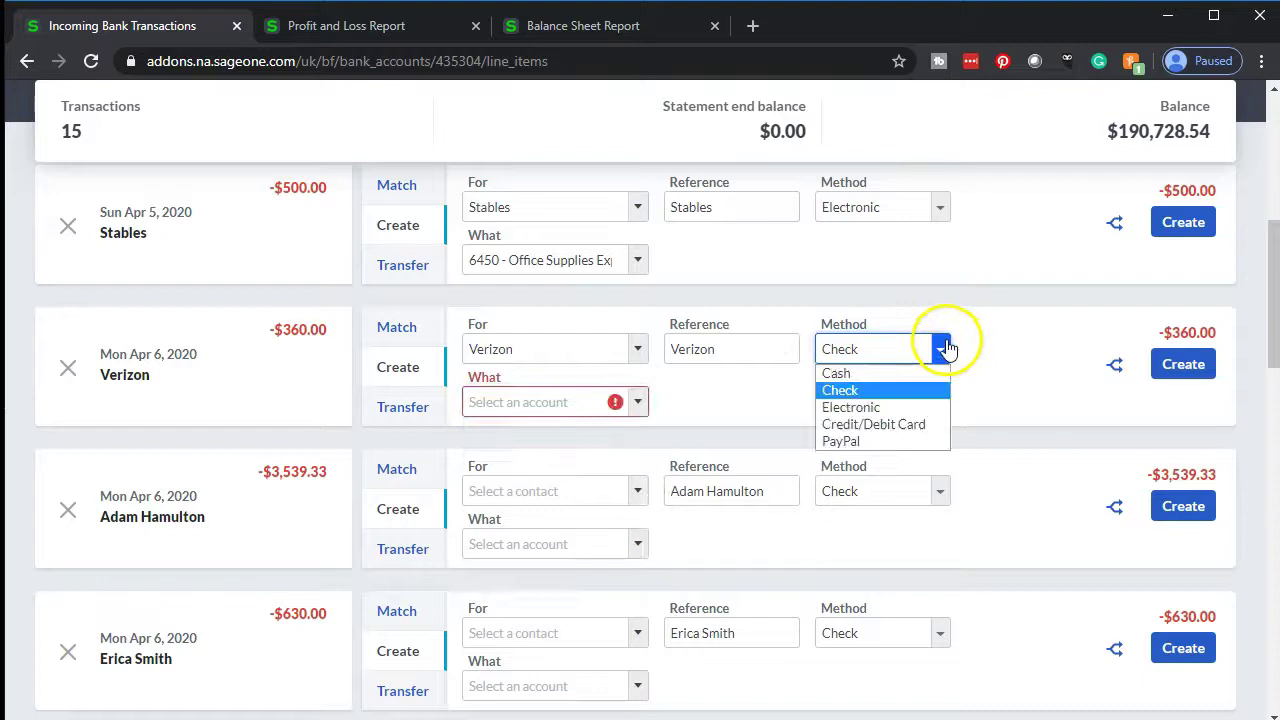
click(875, 417)
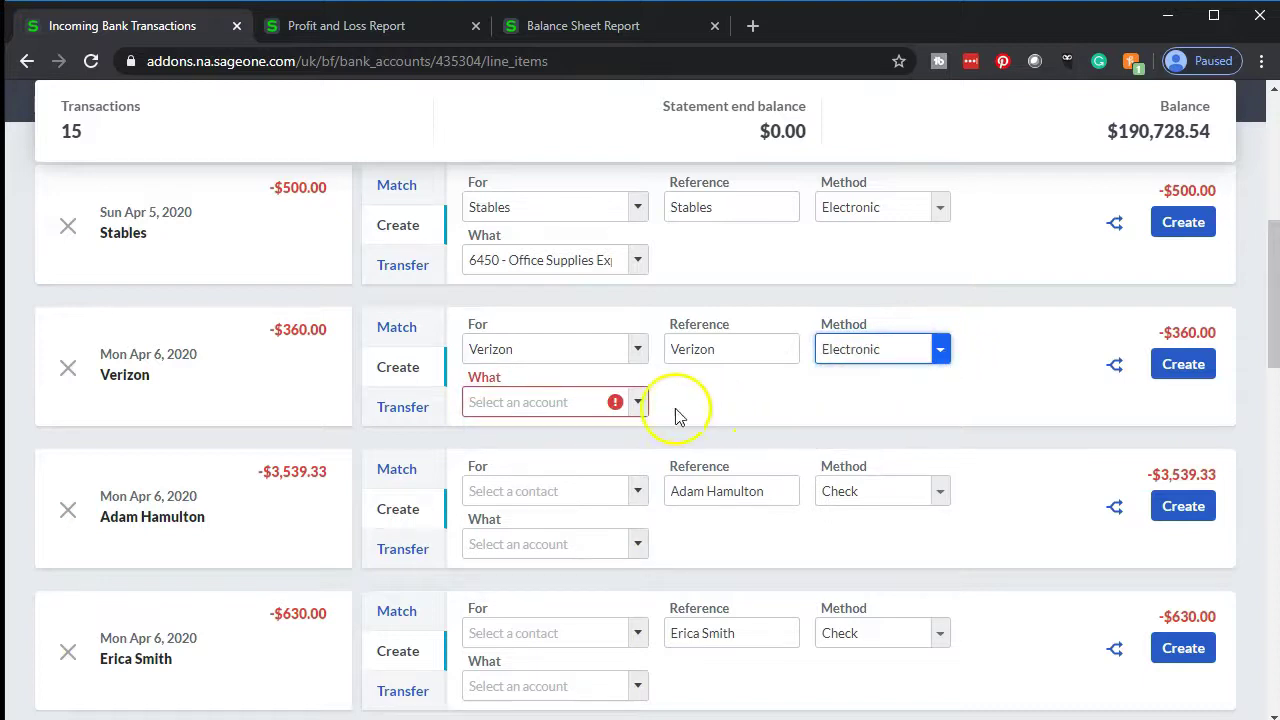
click(537, 402)
text(tel)
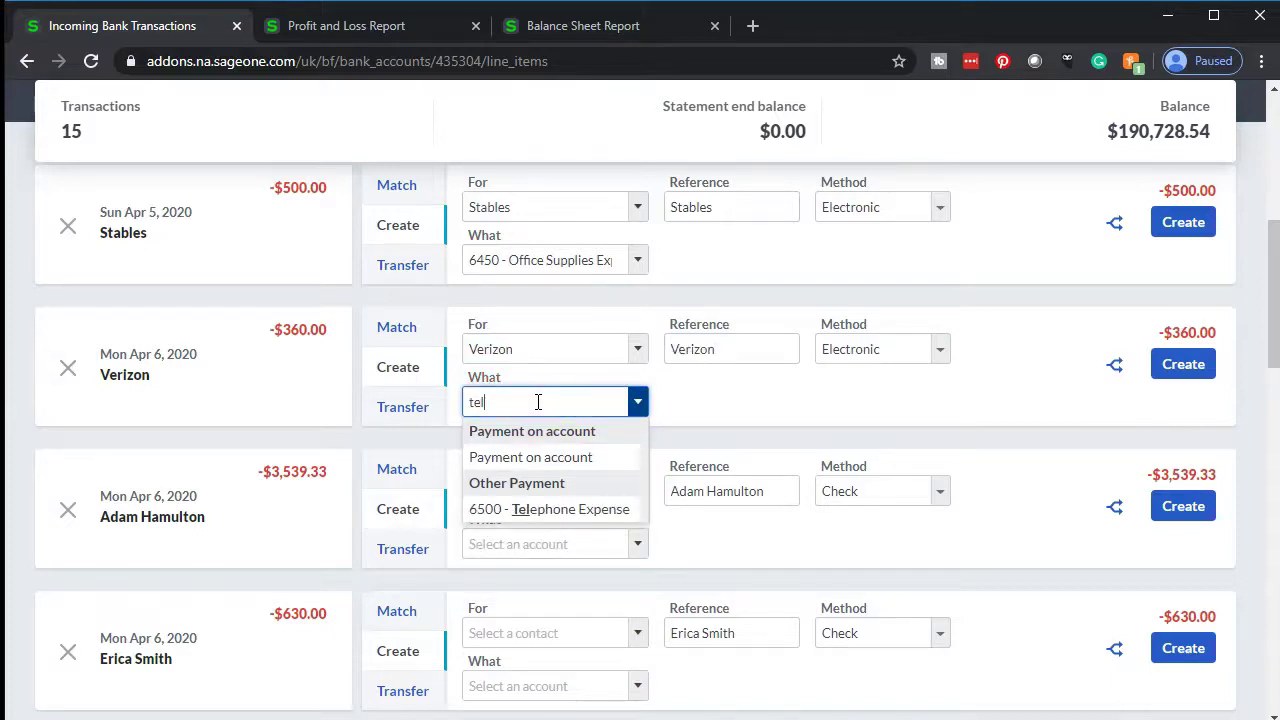
click(546, 525)
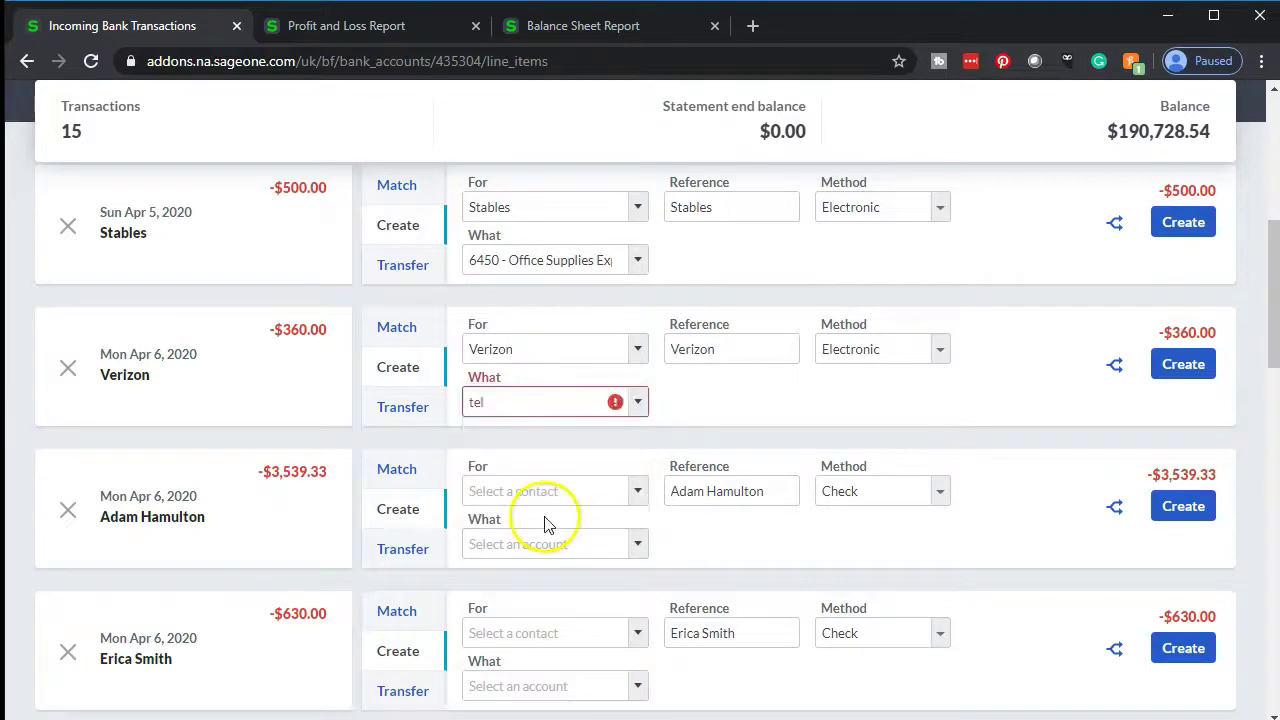
click(645, 404)
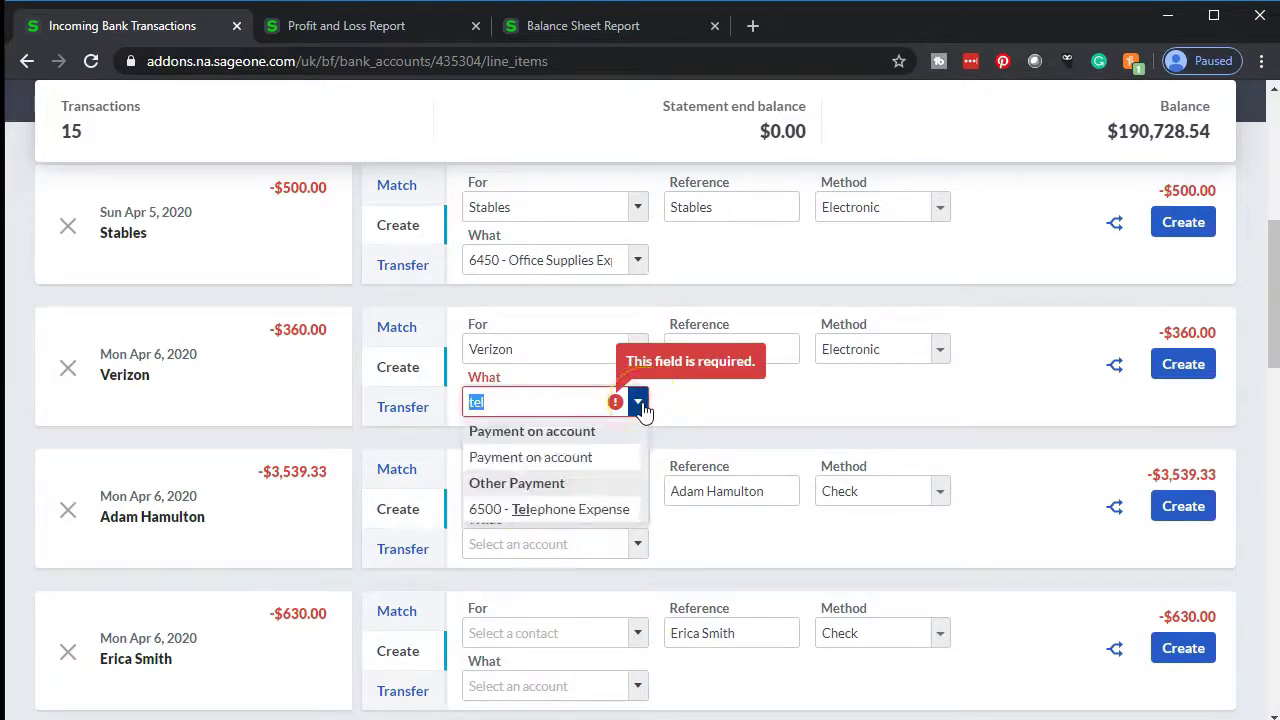
click(545, 514)
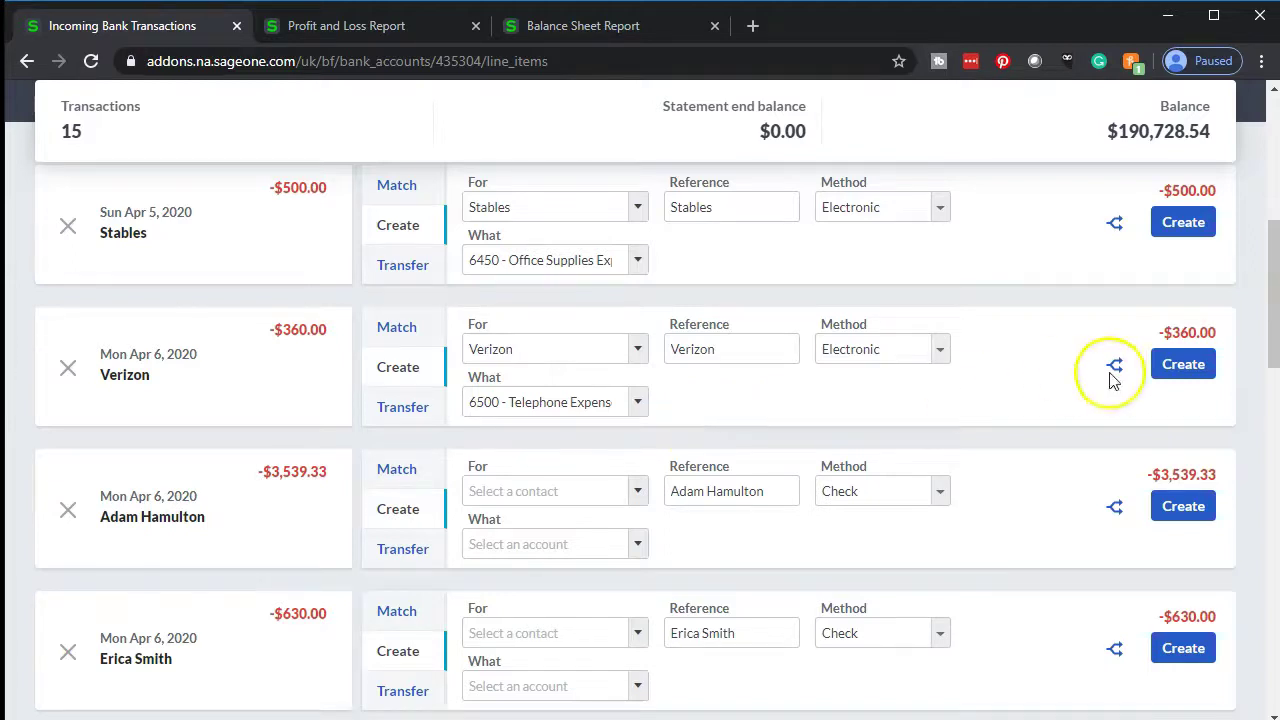
click(1188, 372)
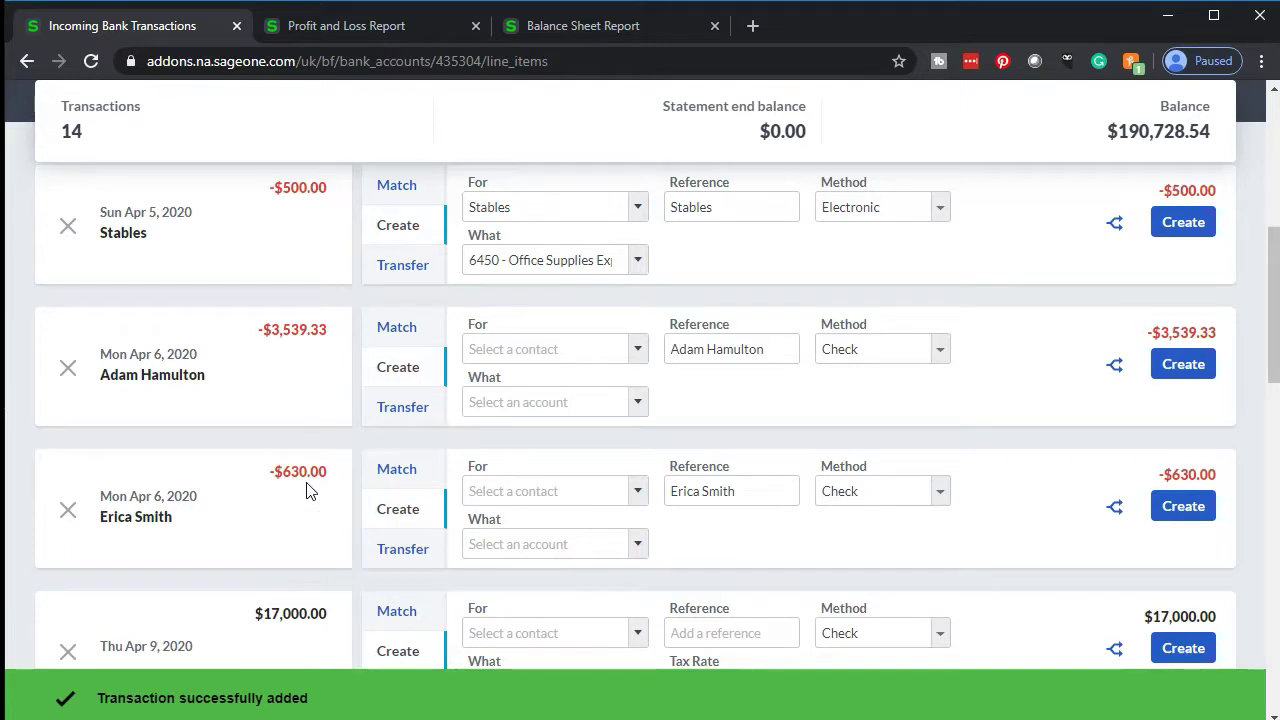
Step: Assign the $123.37 Easy Window Repairs transaction to the Easy Window Repairs contact and the 6350 maintenance account
scroll(308, 490, down, 2)
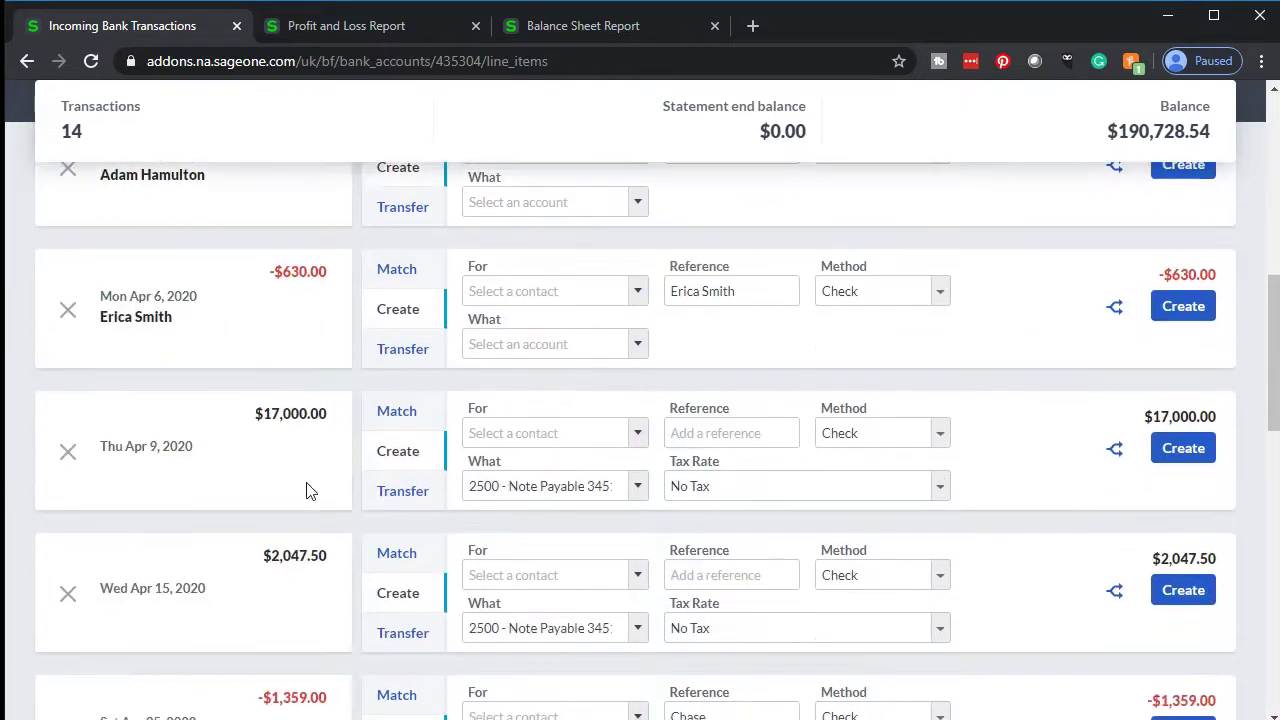
scroll(308, 490, down, 1)
scroll(308, 490, down, 2)
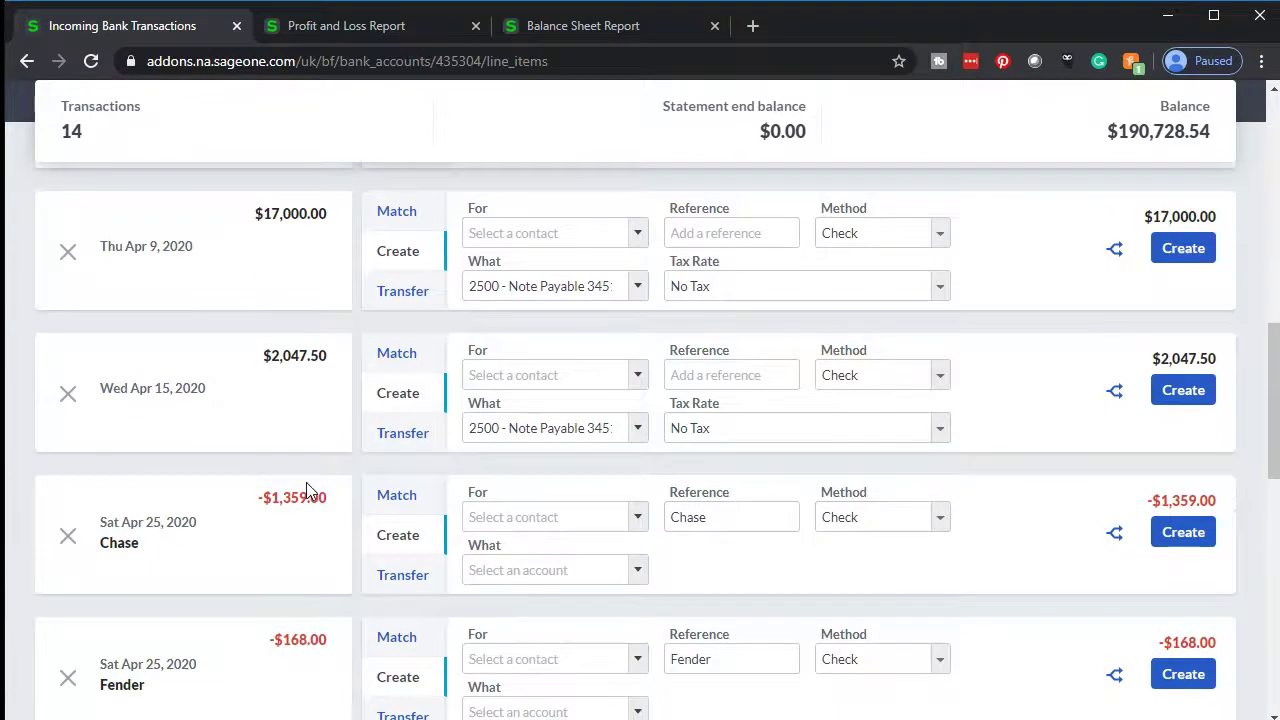
scroll(306, 482, down, 1)
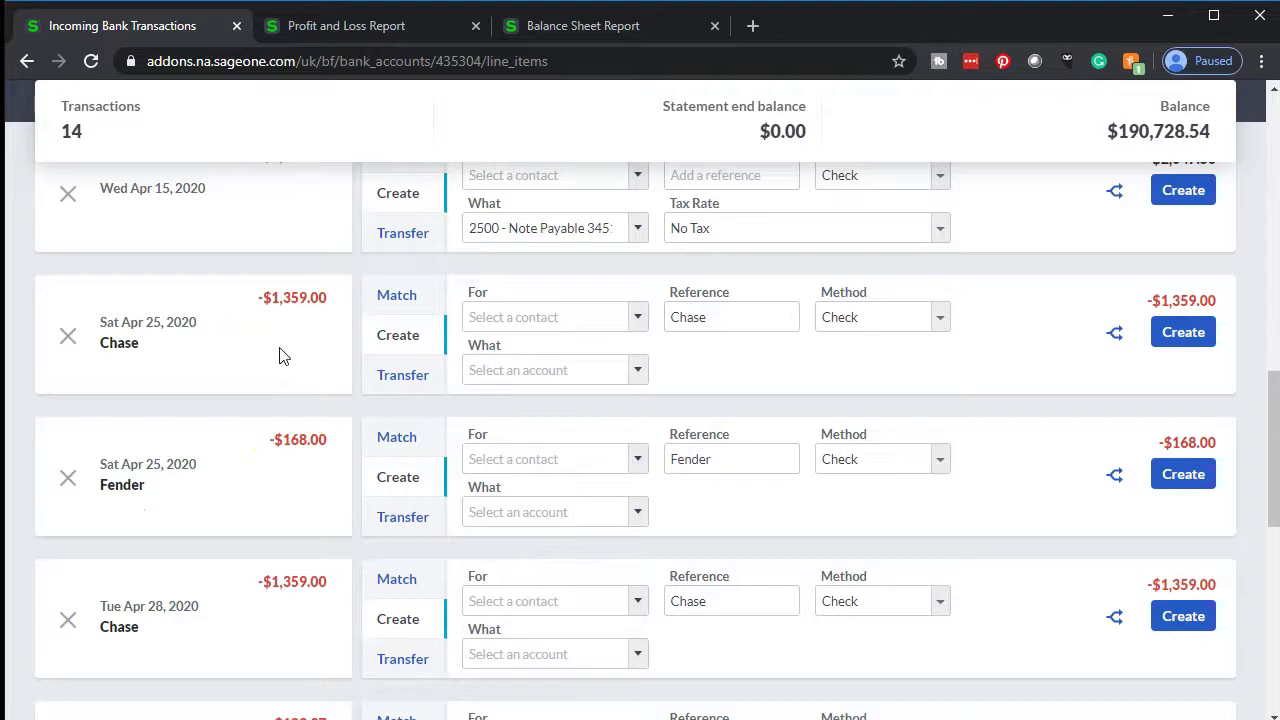
scroll(281, 356, down, 1)
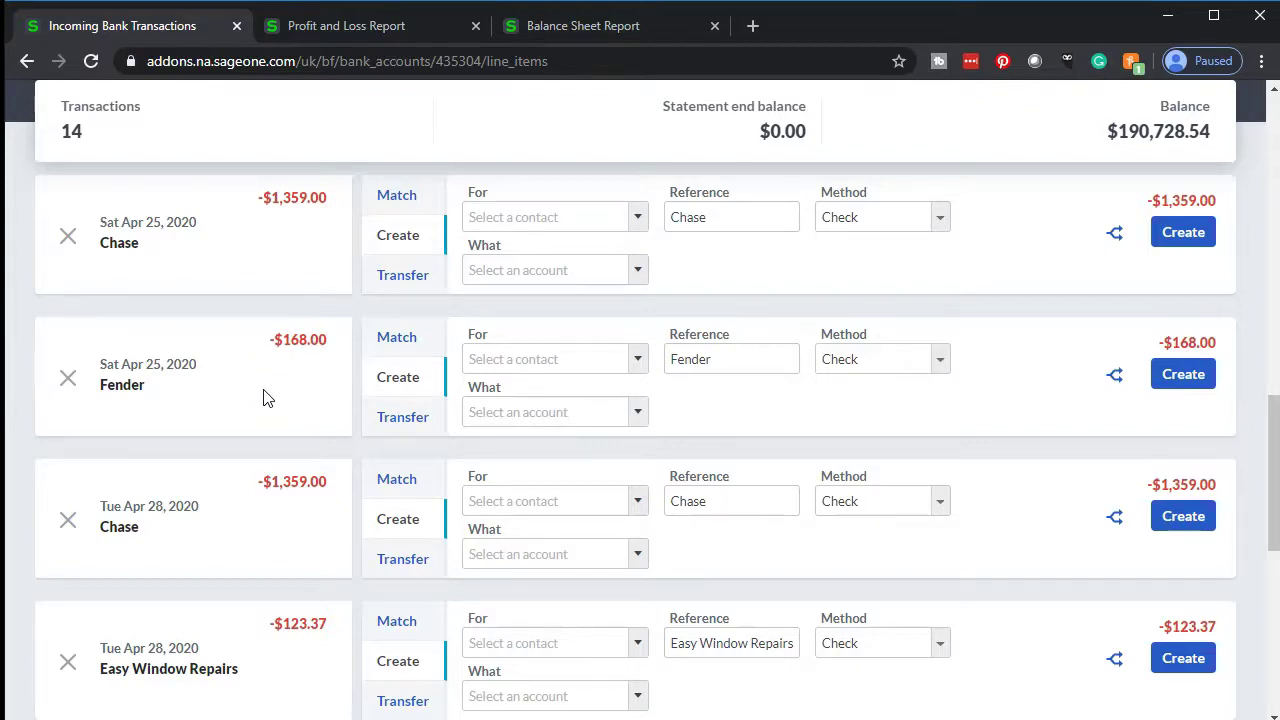
scroll(266, 396, down, 1)
click(250, 430)
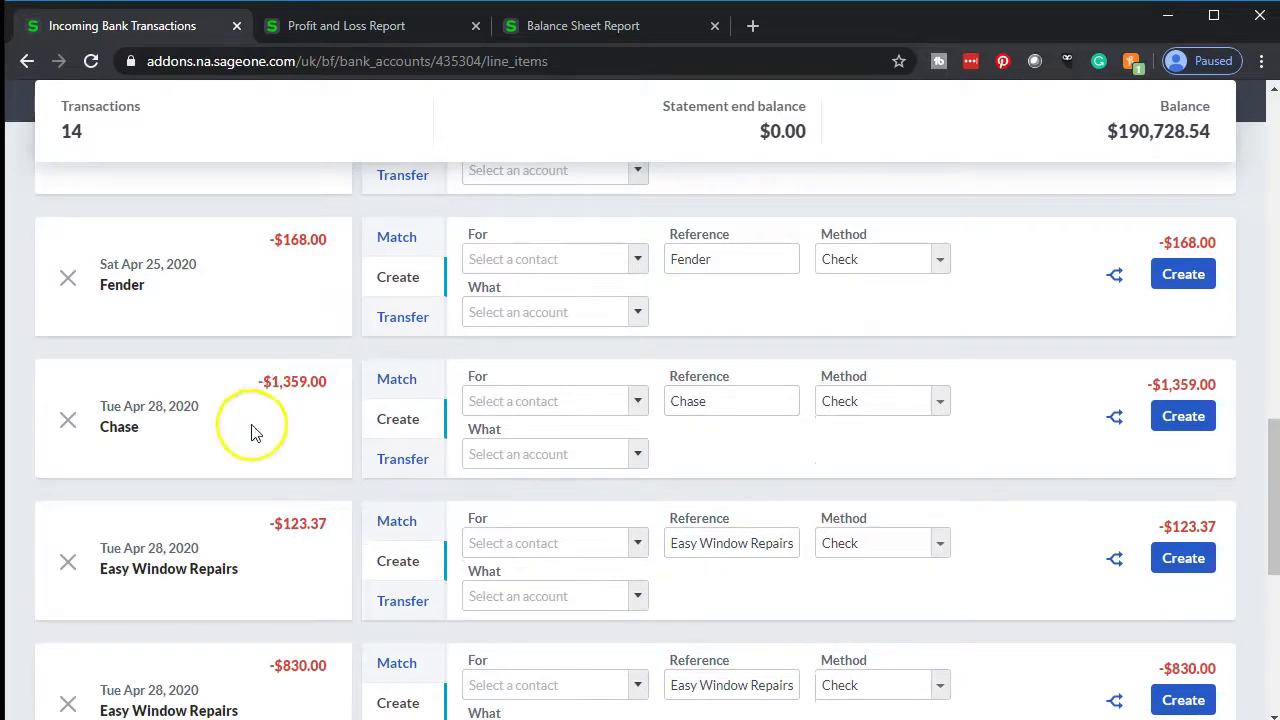
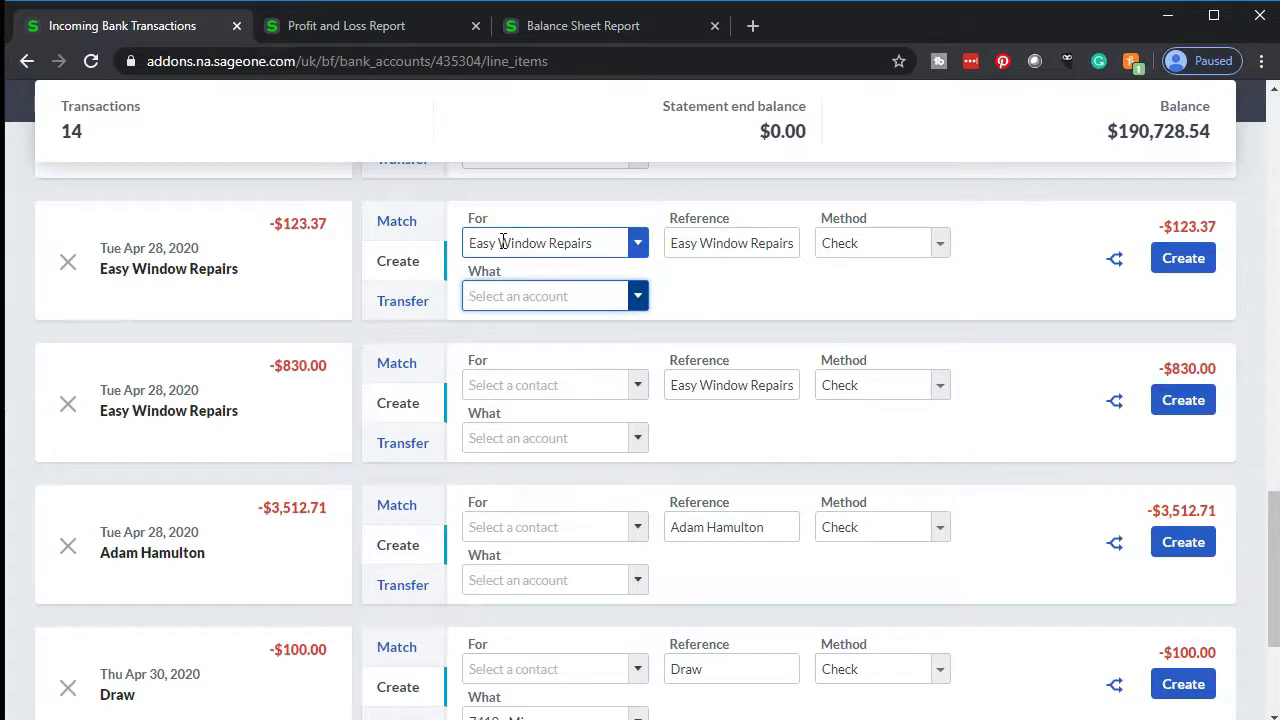
text(rep)
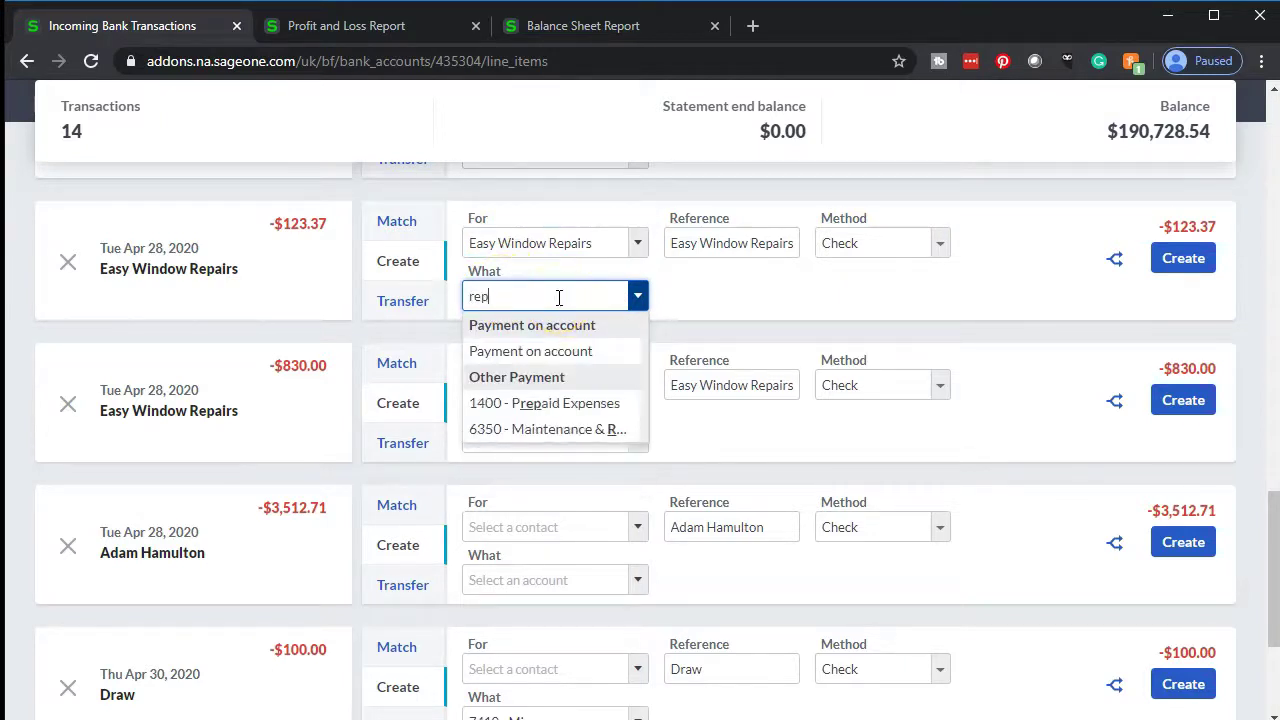
click(538, 435)
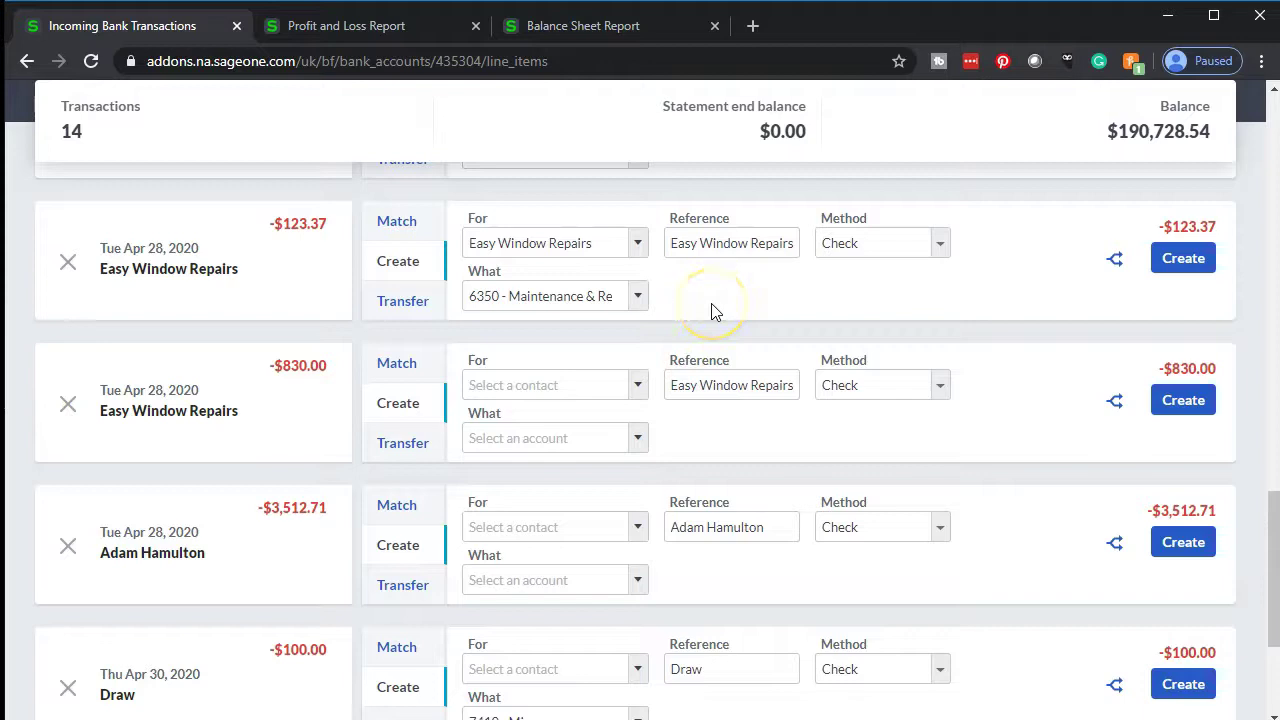
Step: Set the $123.37 Easy Window Repairs transaction's payment method to Electronic and create the transaction
click(945, 250)
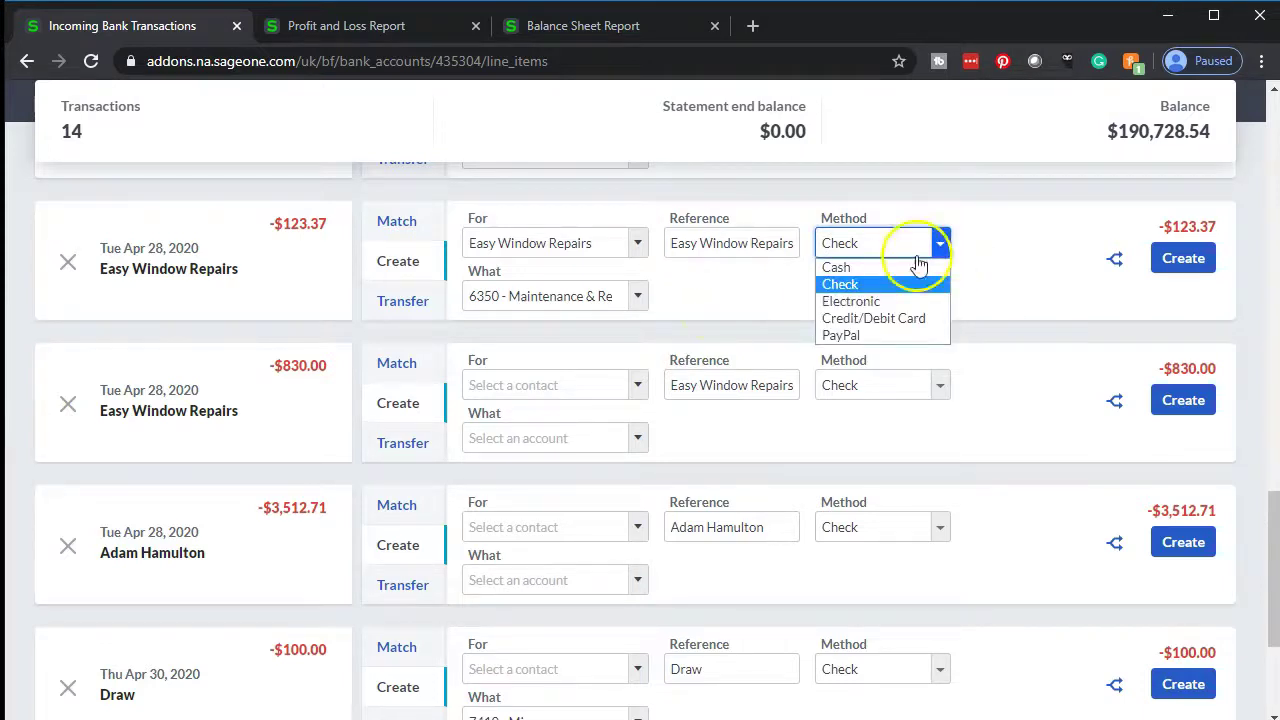
click(851, 301)
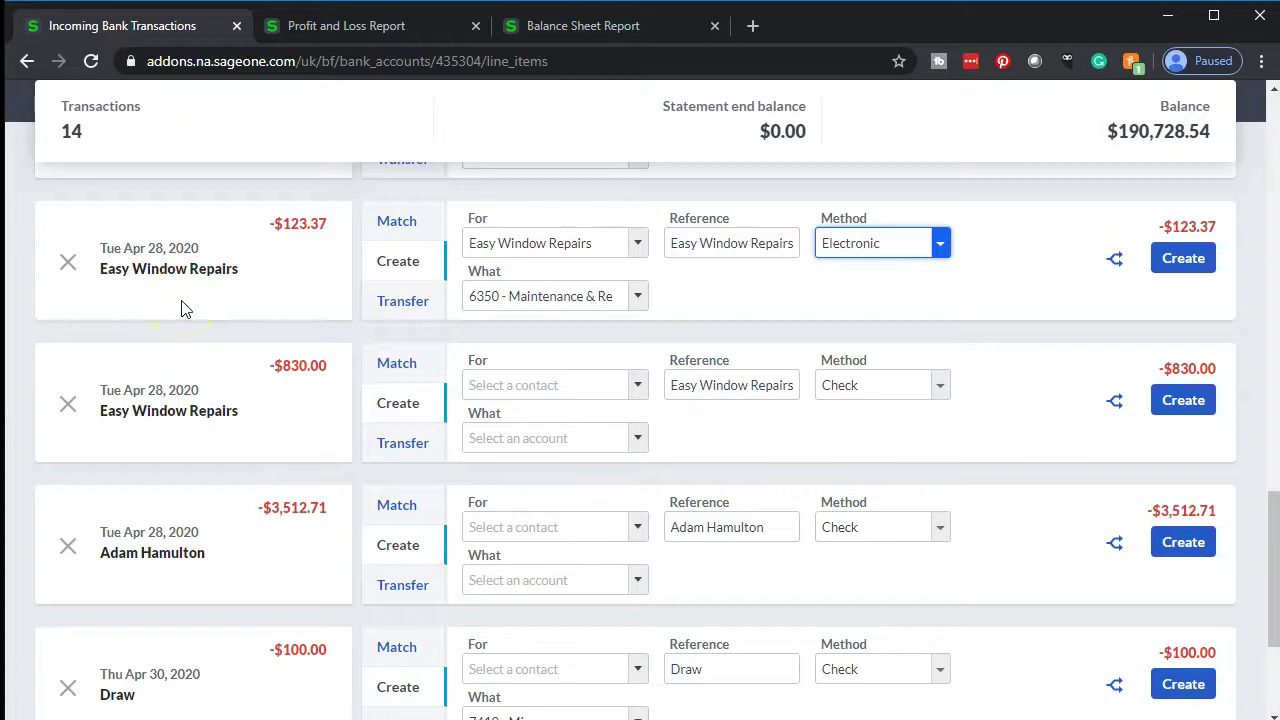
click(1165, 270)
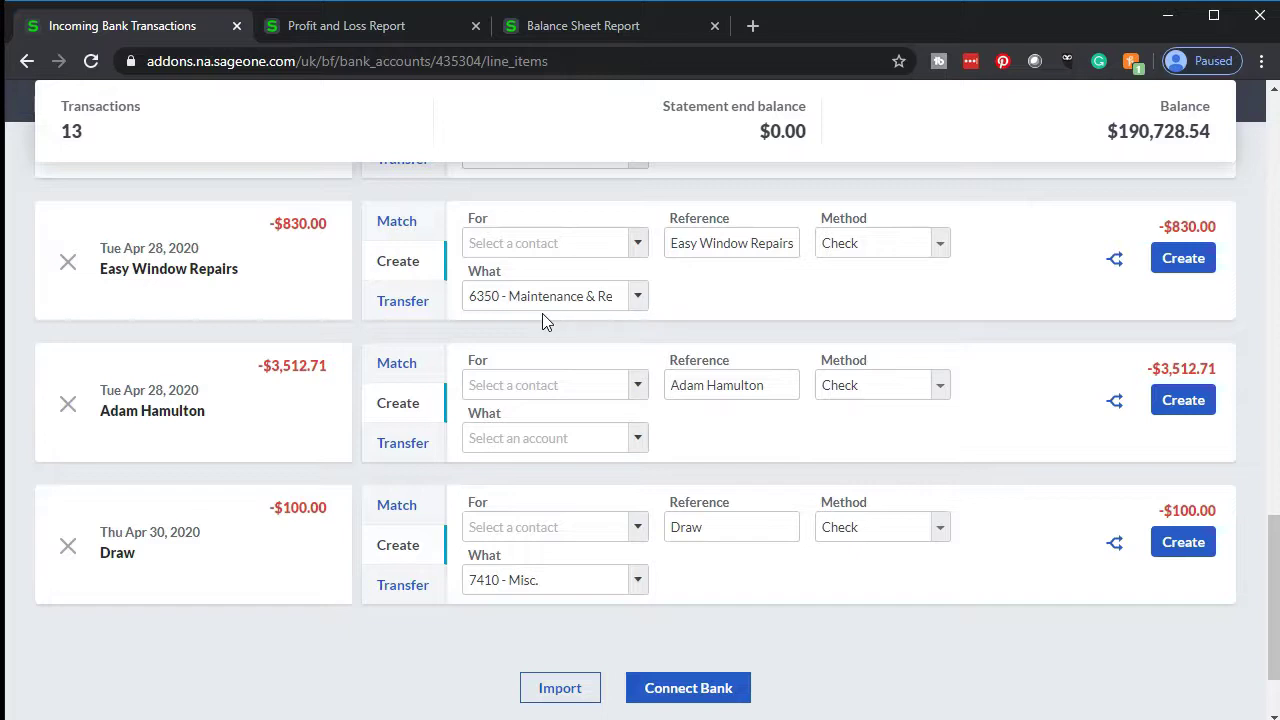
Step: Copy the reference Easy Window Repairs into the contact field of the $830.00 transaction
click(536, 320)
drag(672, 243, 848, 252)
key(ctrl+c)
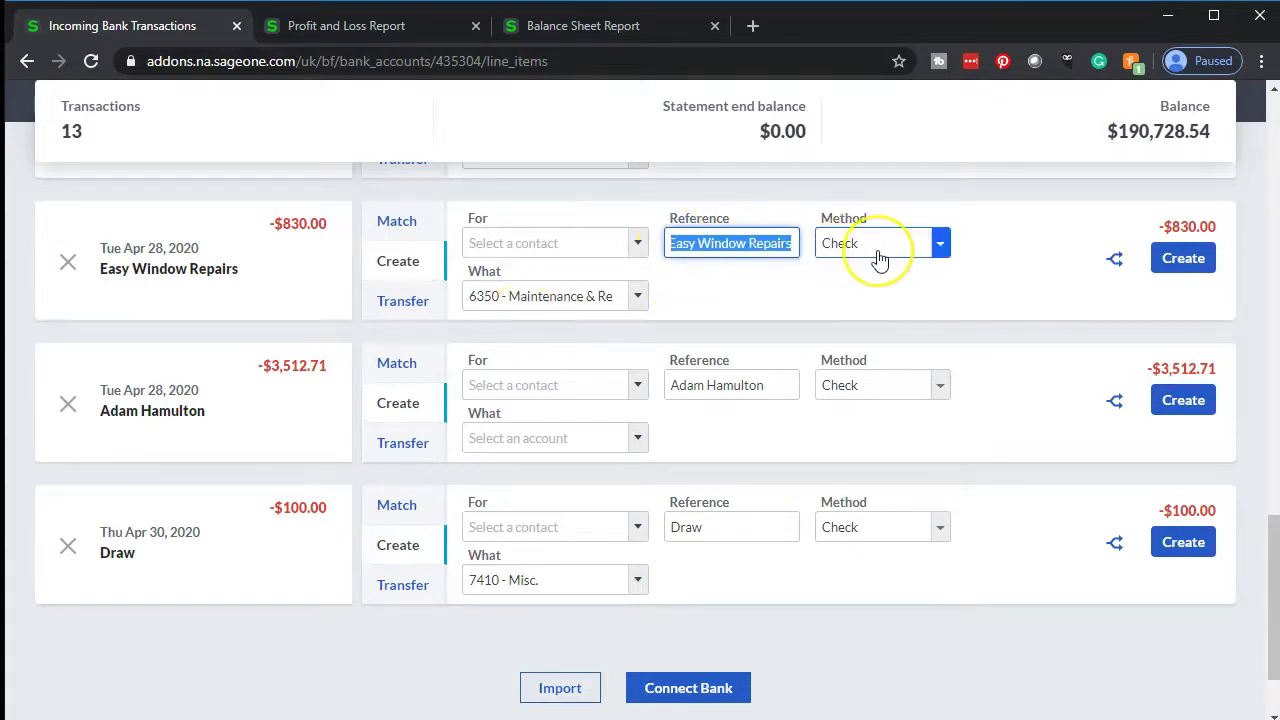
click(536, 258)
key(ctrl+v)
key(Tab)
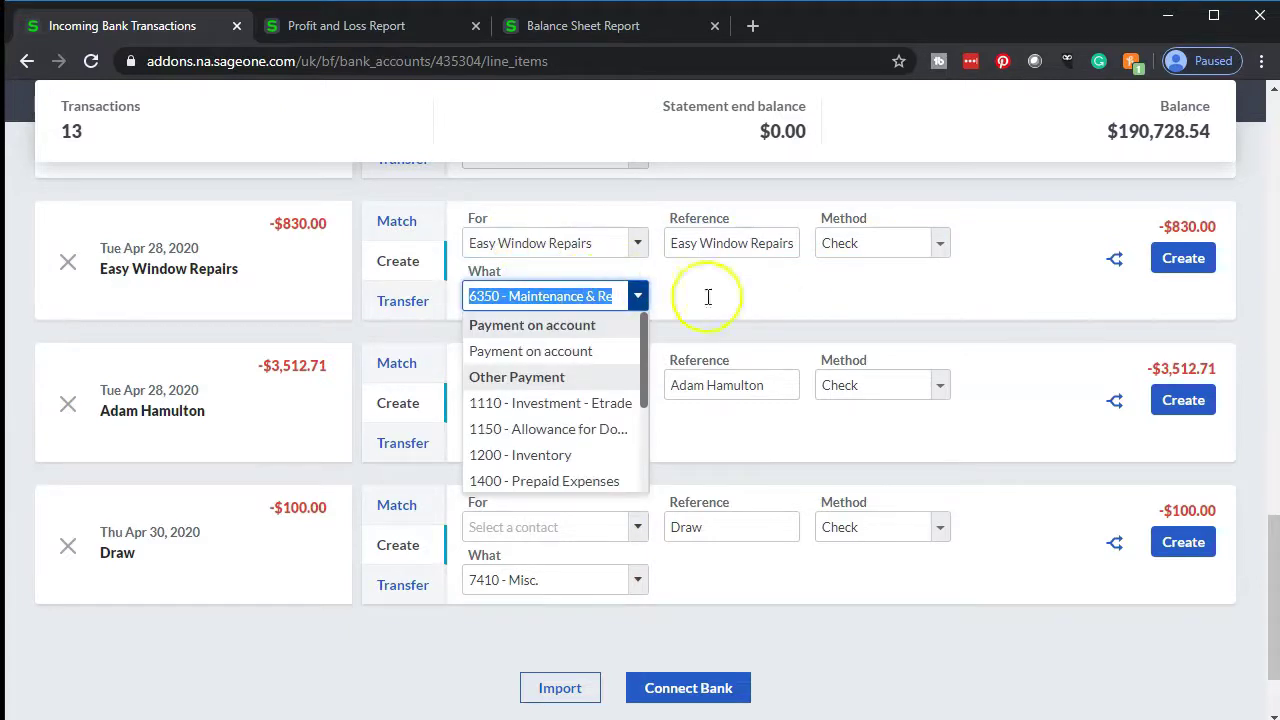
Step: Set the $830.00 Easy Window Repairs transaction's payment method to Electronic and create the transaction
click(942, 246)
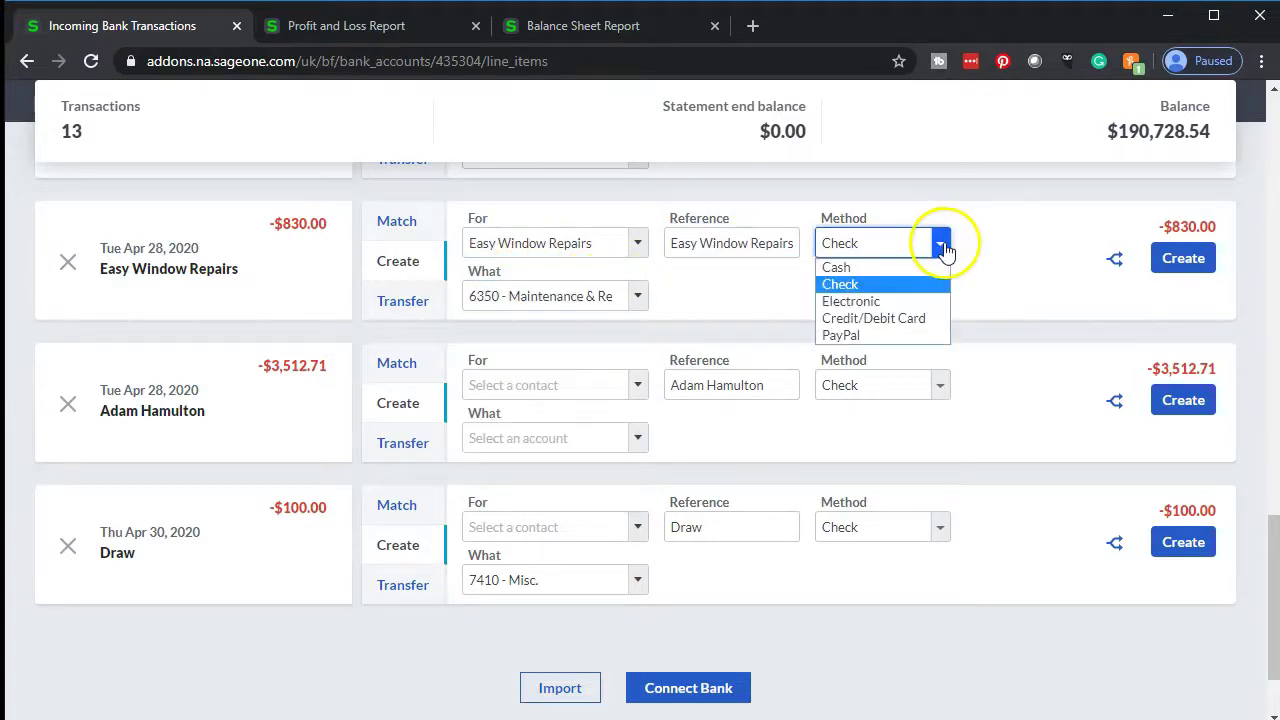
click(890, 301)
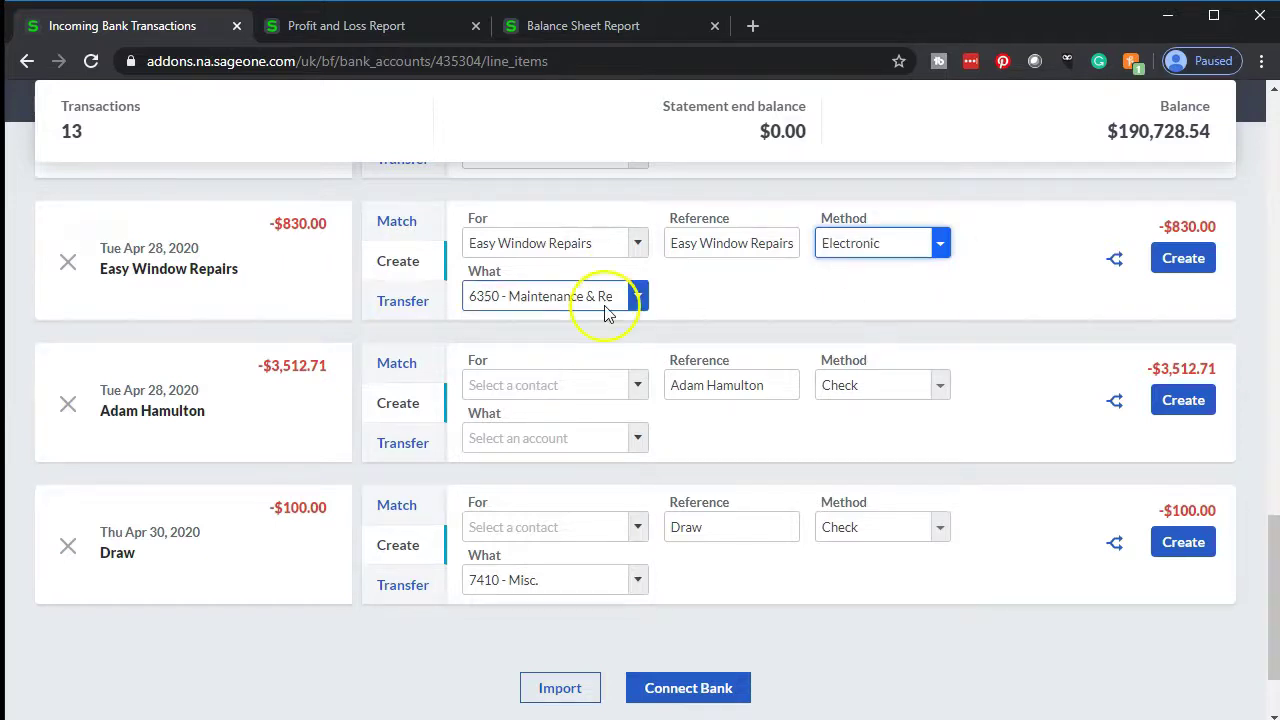
click(1172, 278)
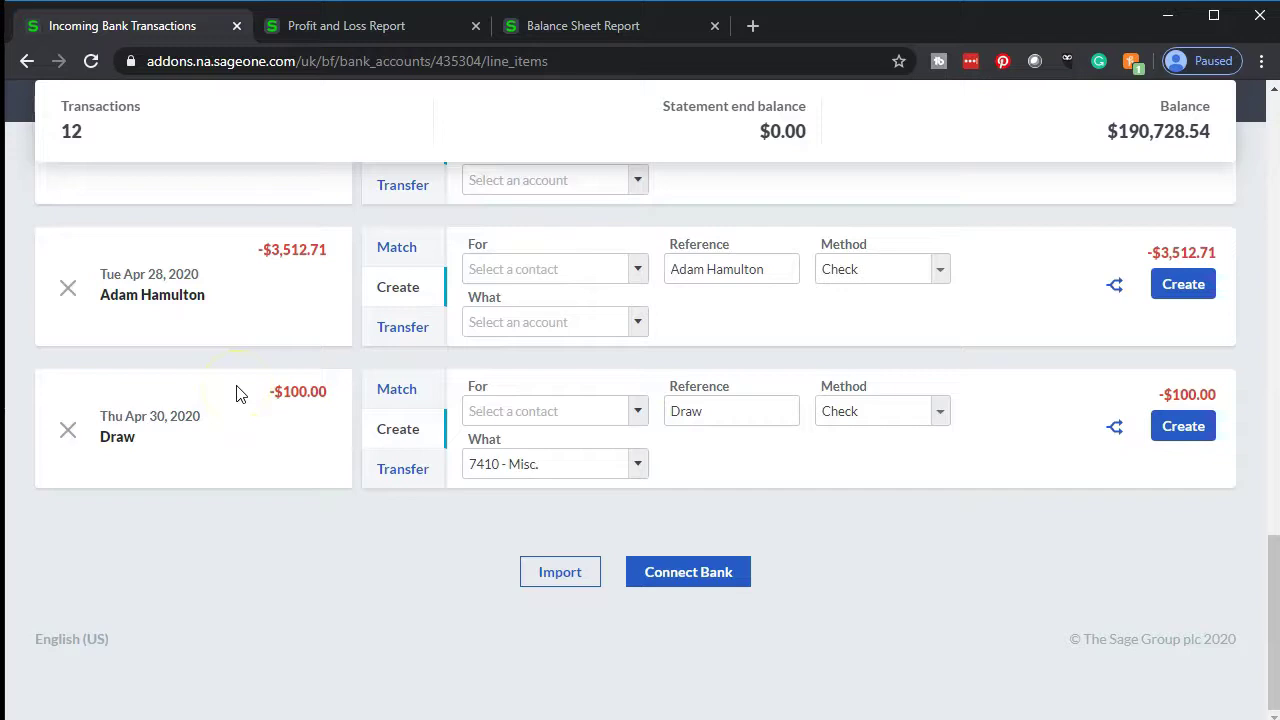
Step: Switch to the Balance Sheet Report and open the general ledger detail of the 1010 - Checking account
click(574, 27)
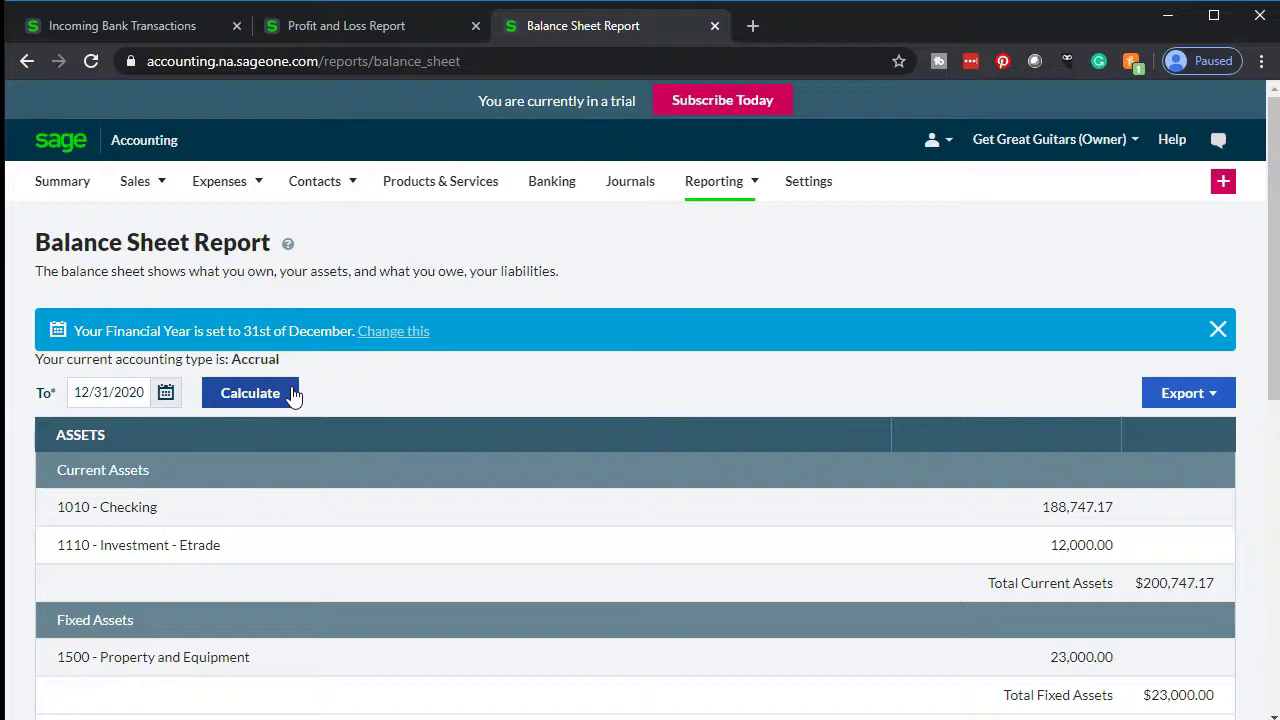
scroll(294, 397, down, 1)
click(172, 421)
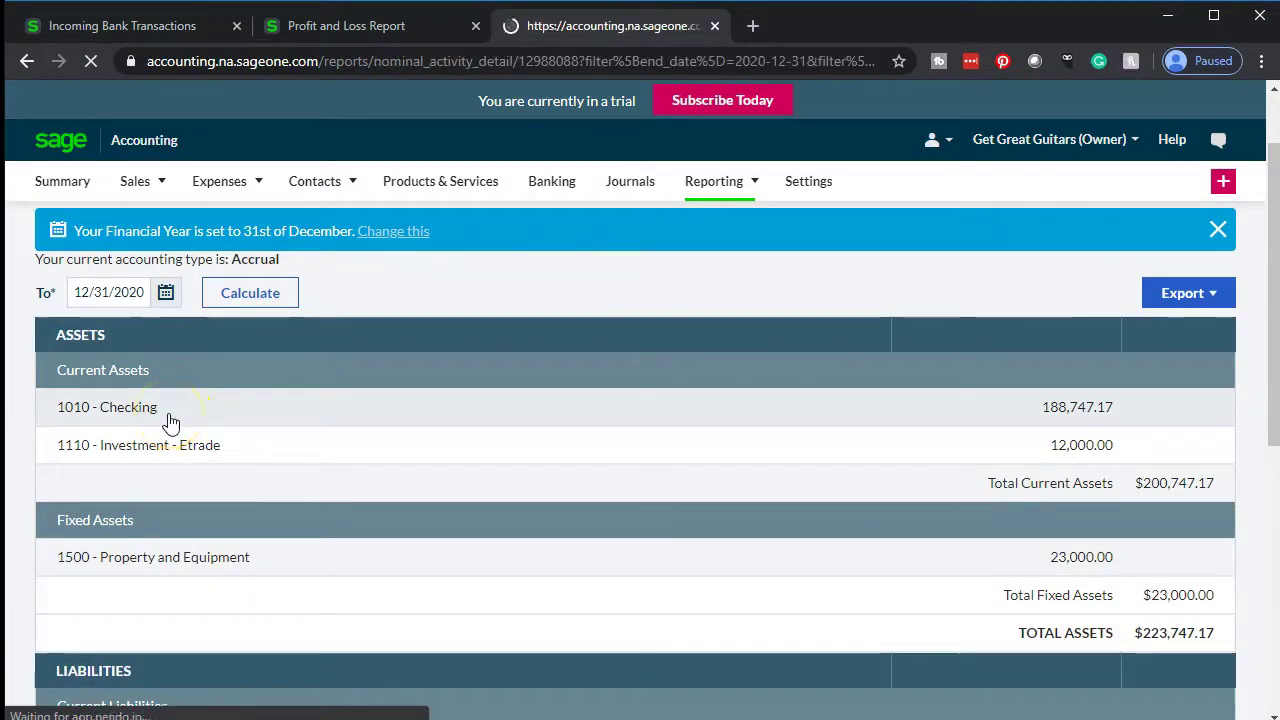
click(387, 408)
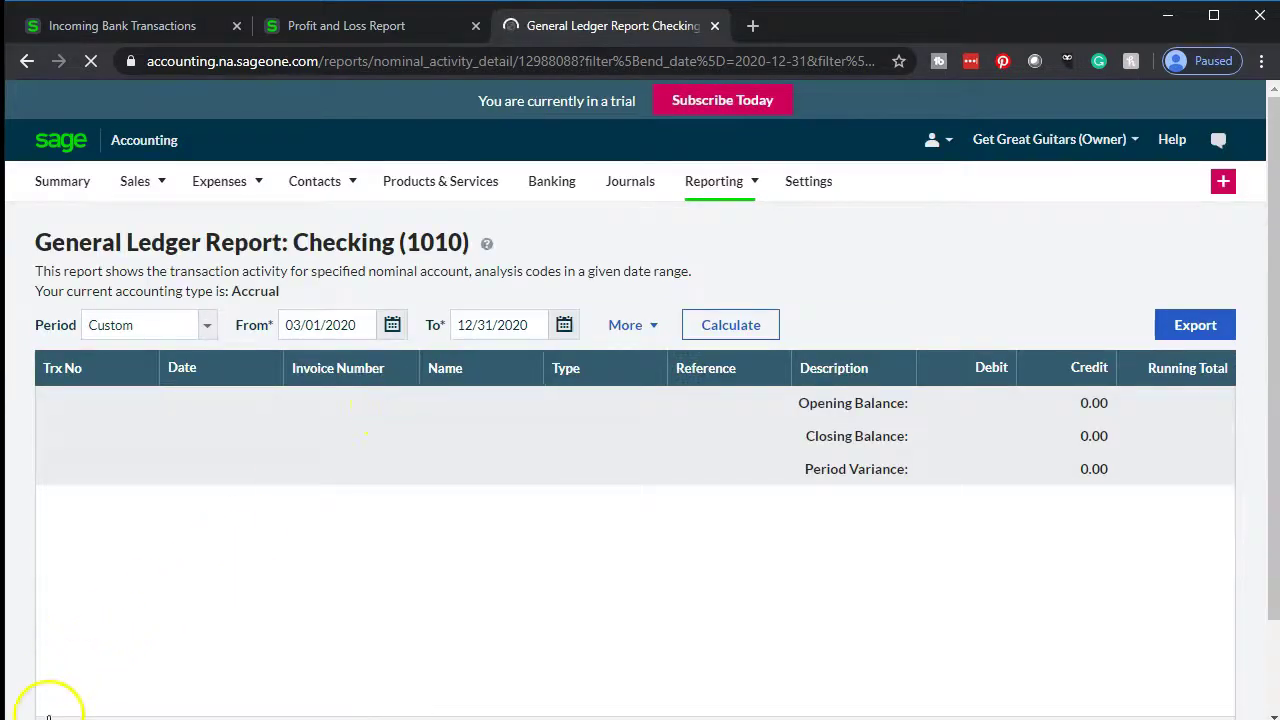
scroll(294, 580, down, 3)
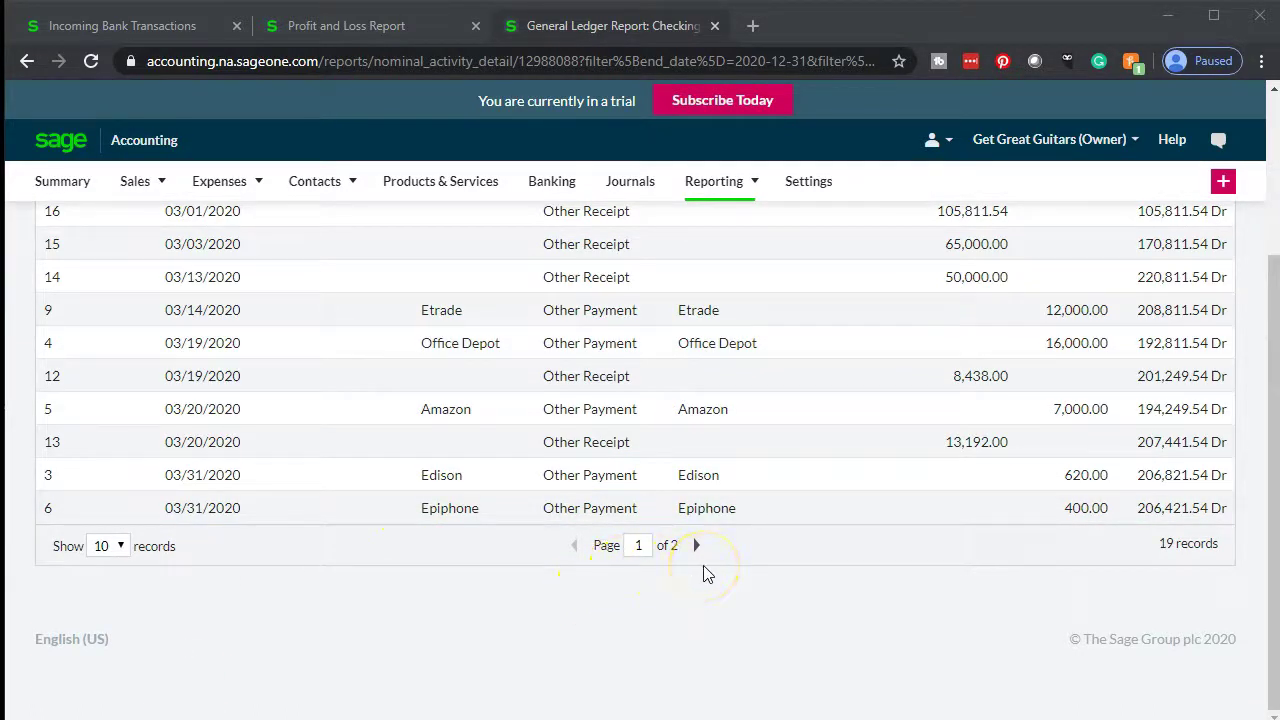
Step: Show more records per page in the Checking ledger to examine the April 2020 payments, and return to the Balance Sheet Report
click(118, 553)
click(104, 600)
scroll(145, 608, down, 1)
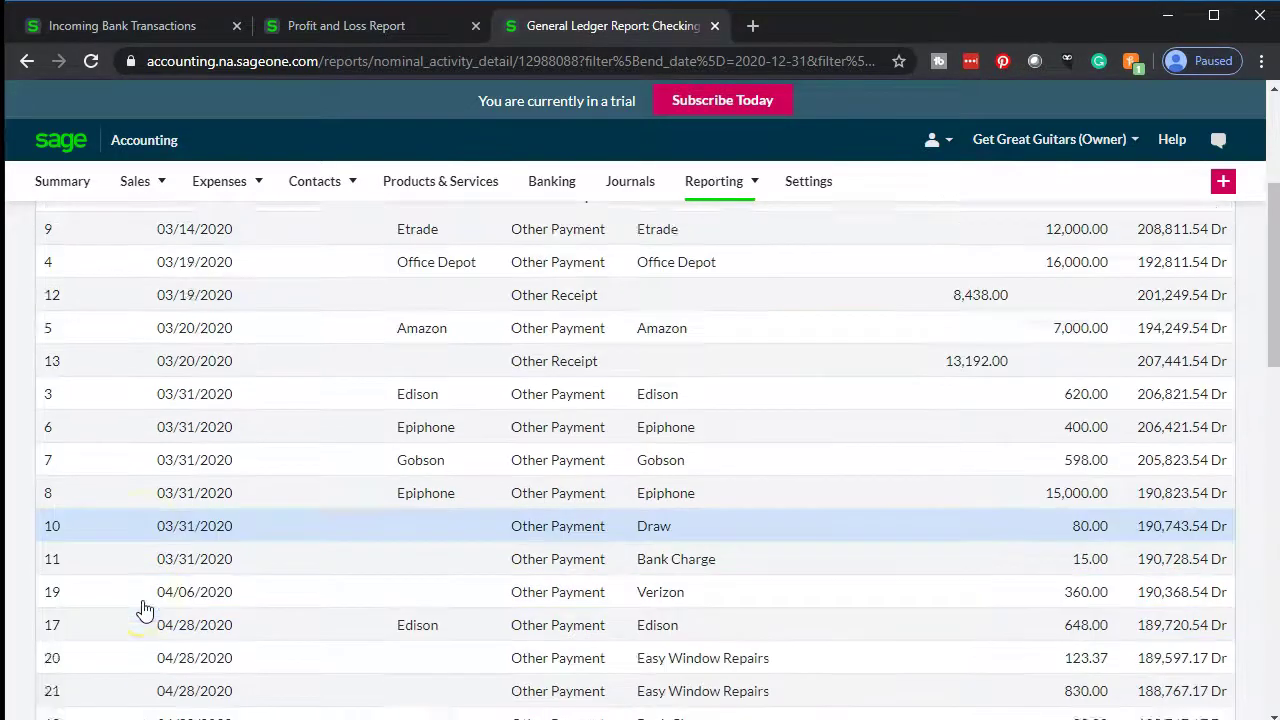
scroll(145, 608, down, 2)
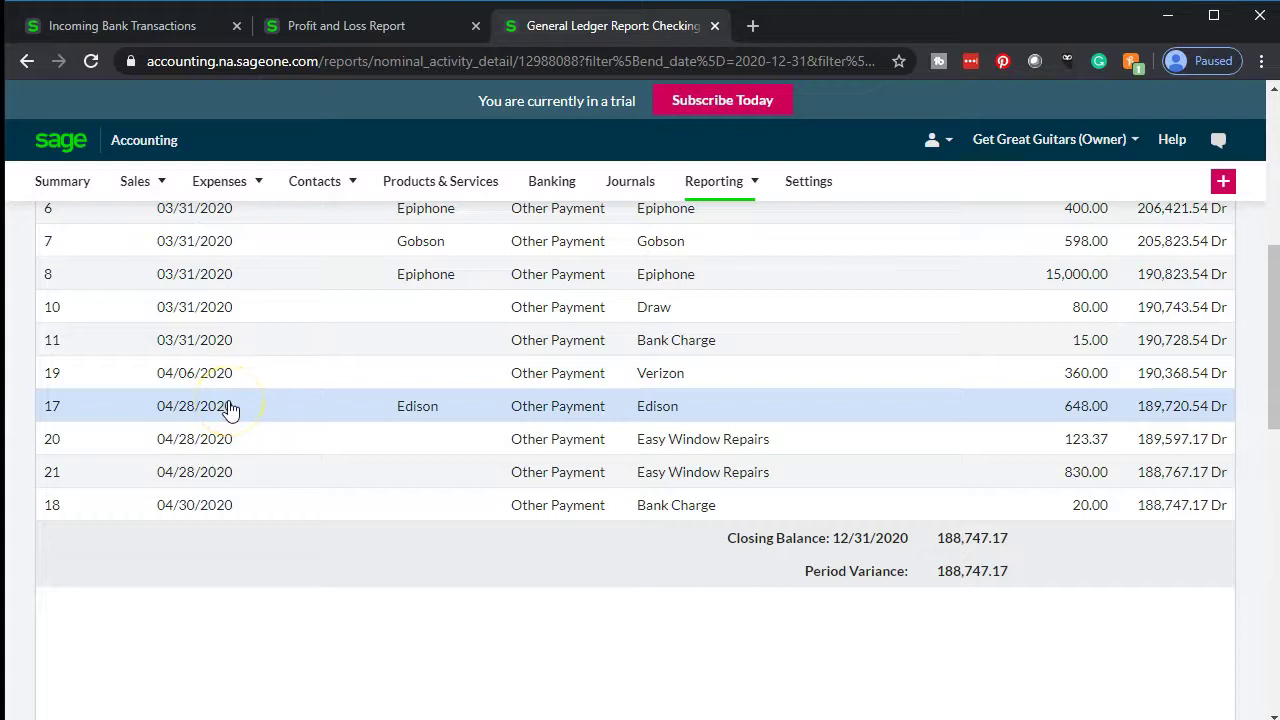
click(232, 438)
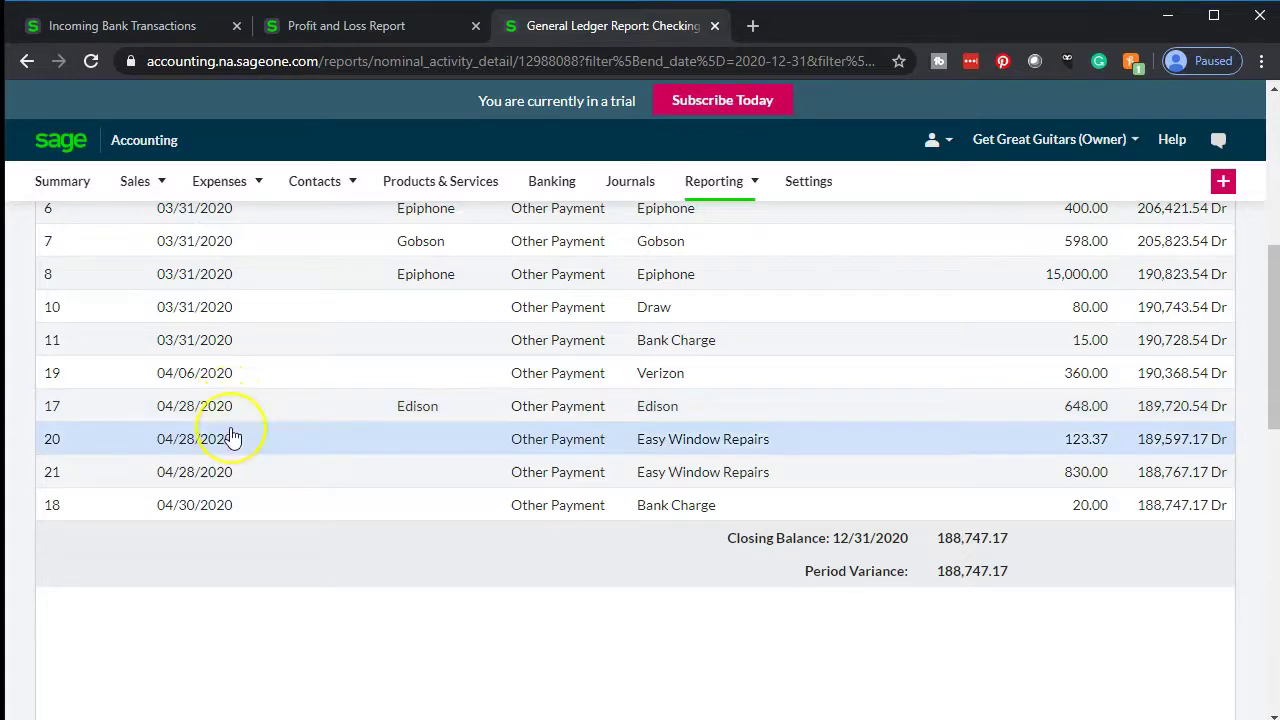
click(234, 479)
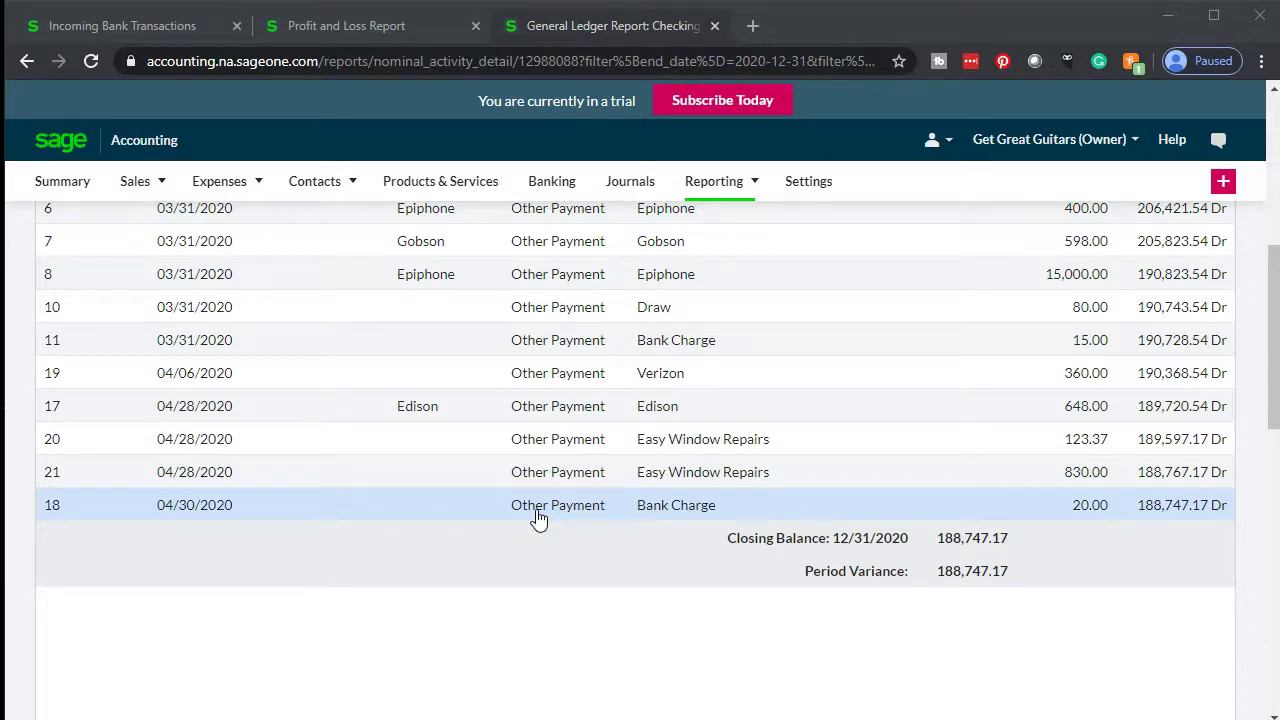
click(26, 66)
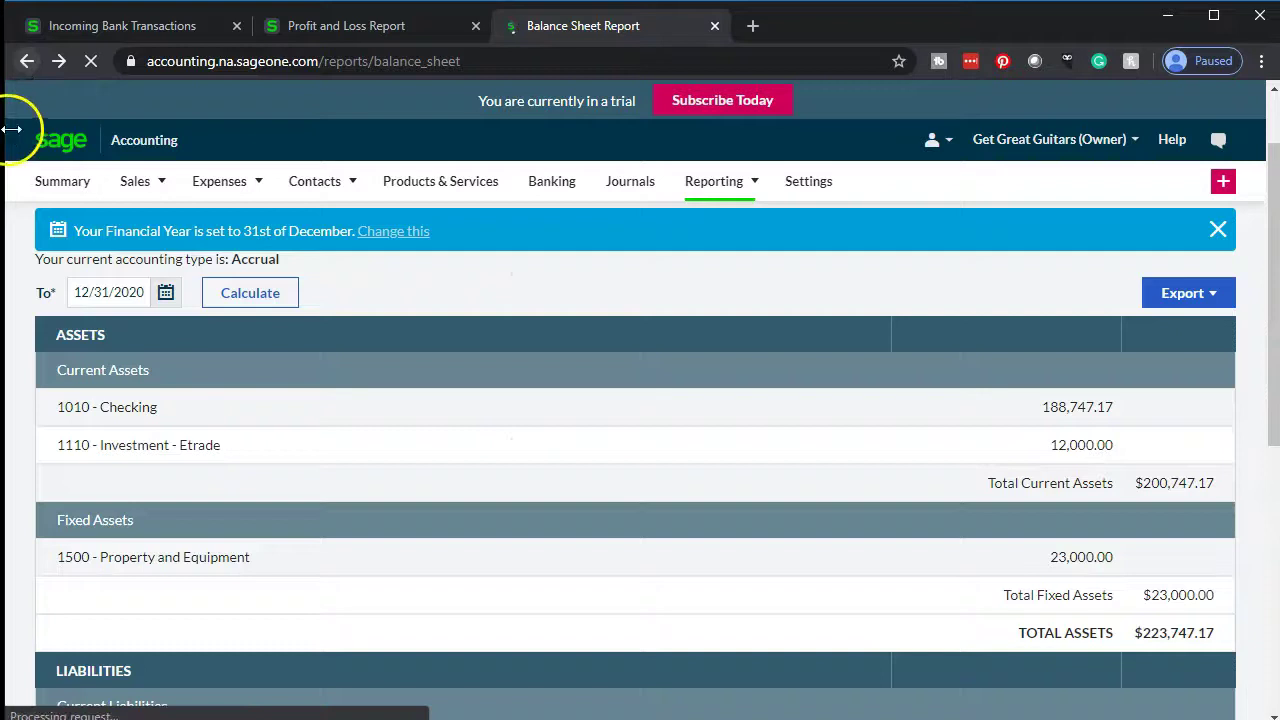
Step: Switch to the Profit and Loss Report and change its period to Custom
click(313, 35)
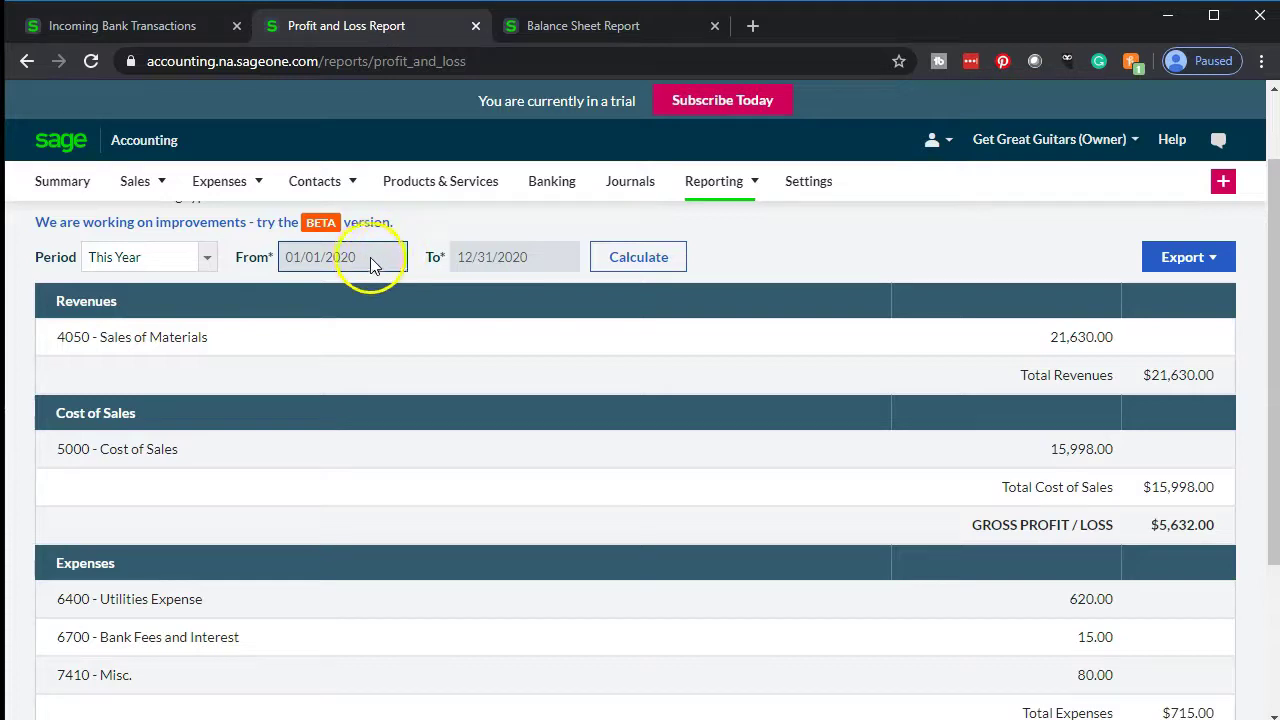
drag(389, 265, 143, 457)
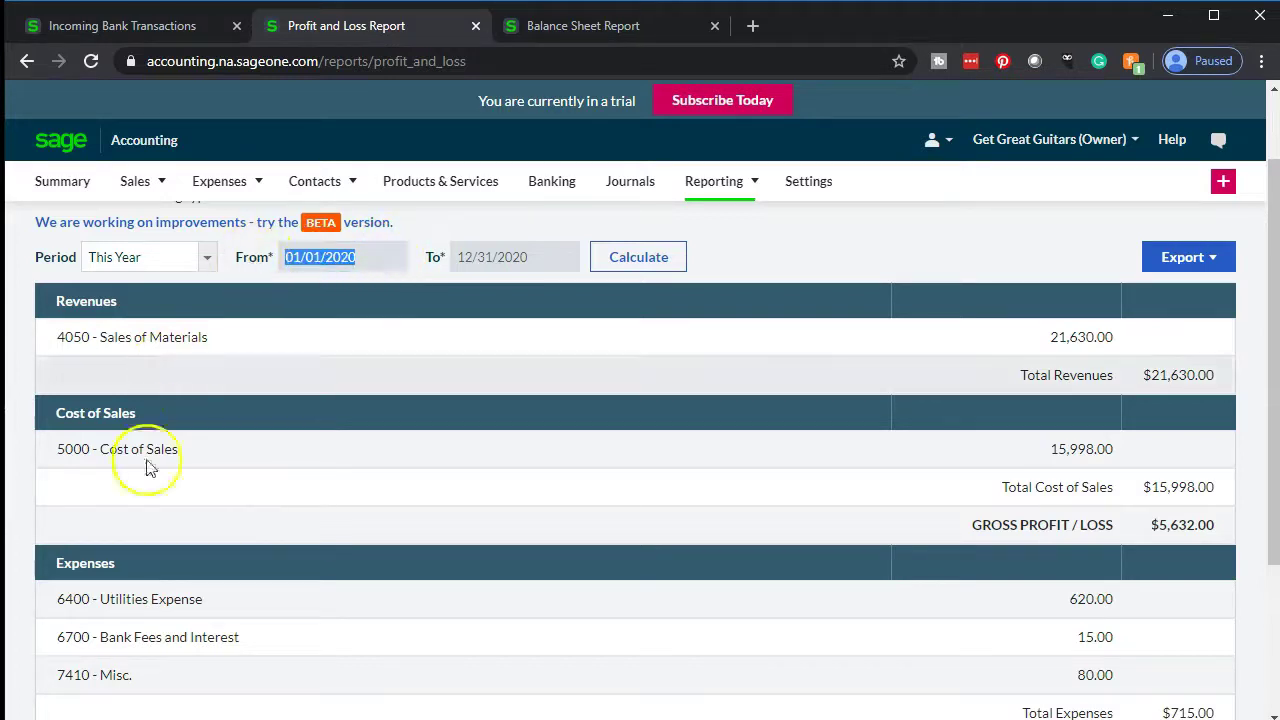
click(206, 257)
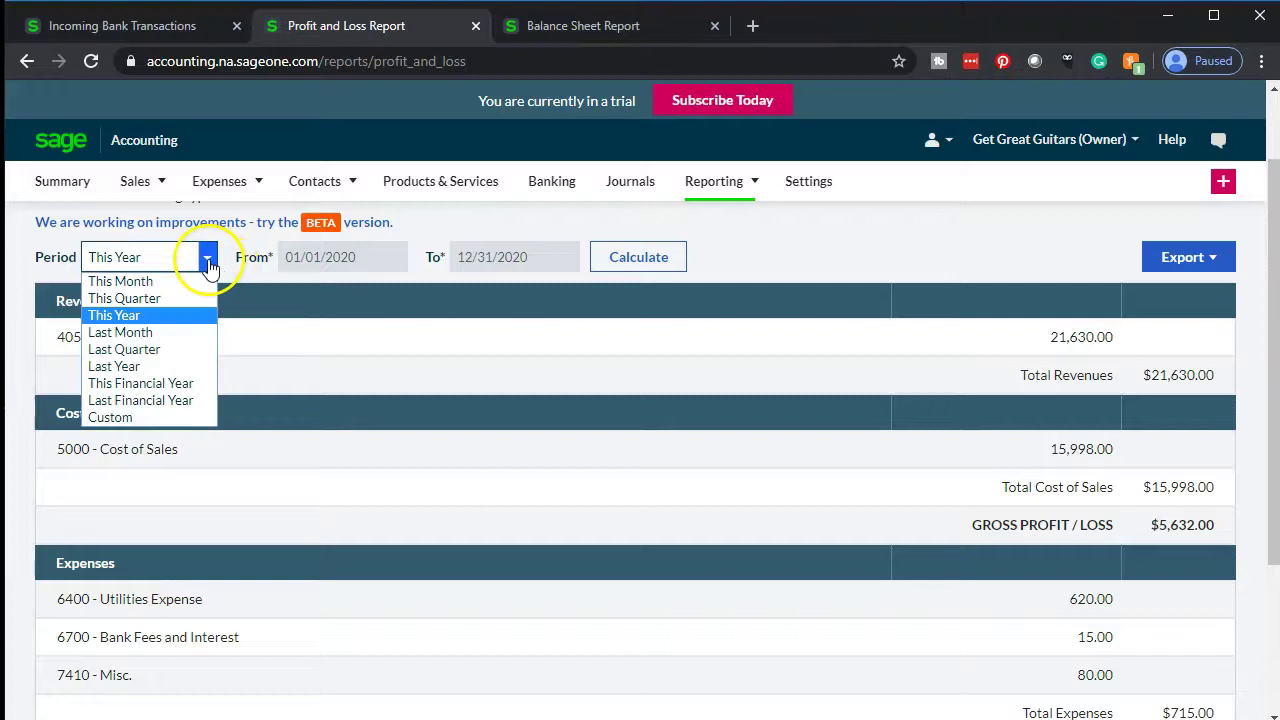
click(150, 418)
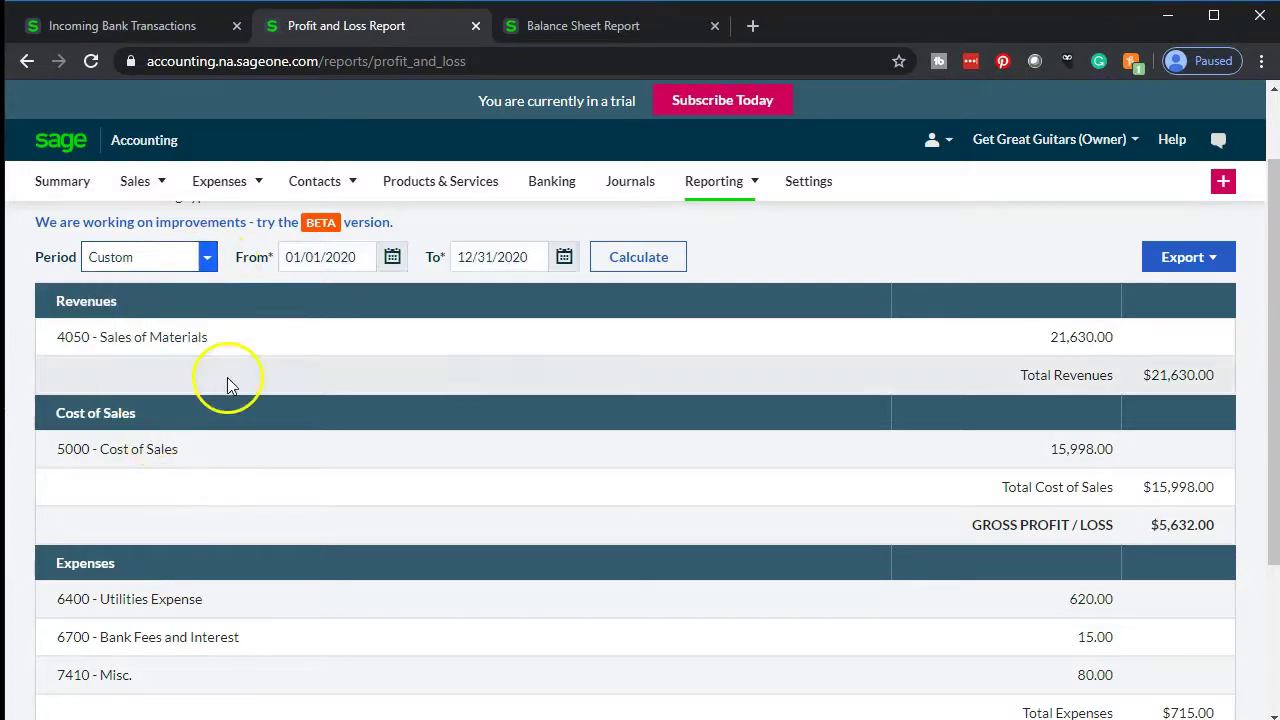
Step: Recalculate the Profit and Loss Report with a start date of 04/01/2020 and examine its expense accounts down to the net profit
click(355, 257)
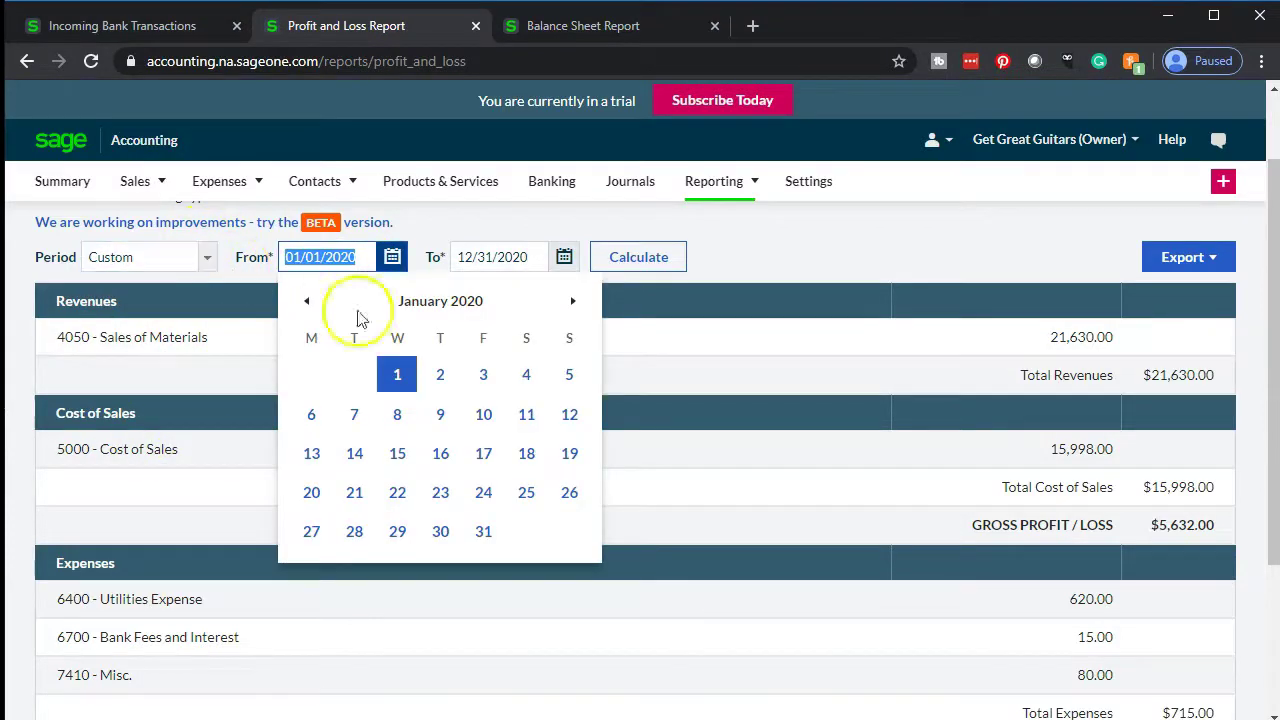
click(576, 305)
click(576, 305)
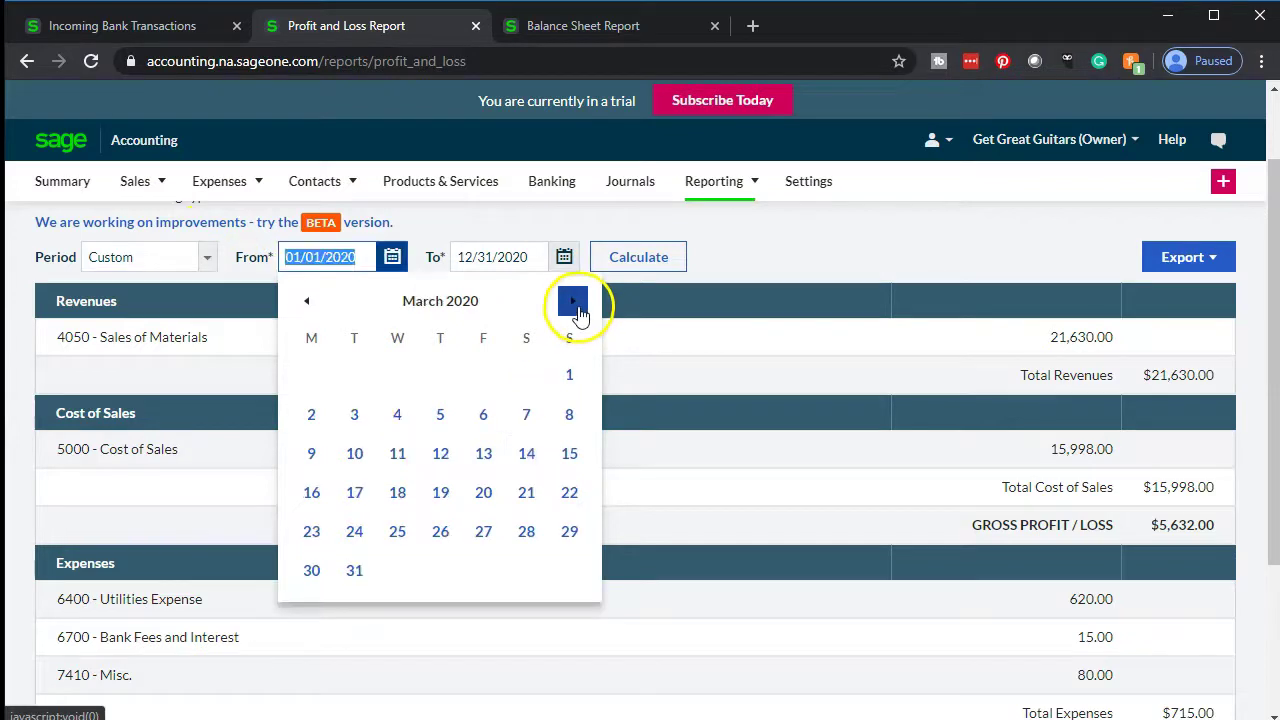
click(576, 305)
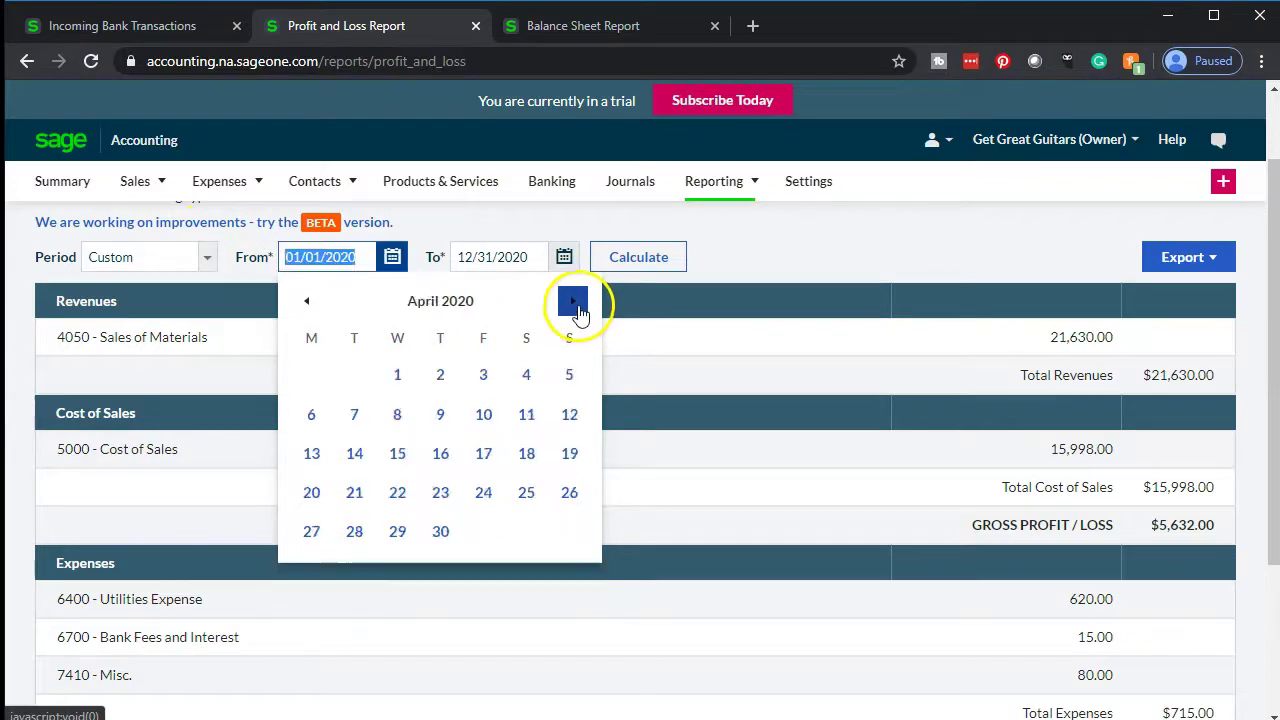
click(396, 377)
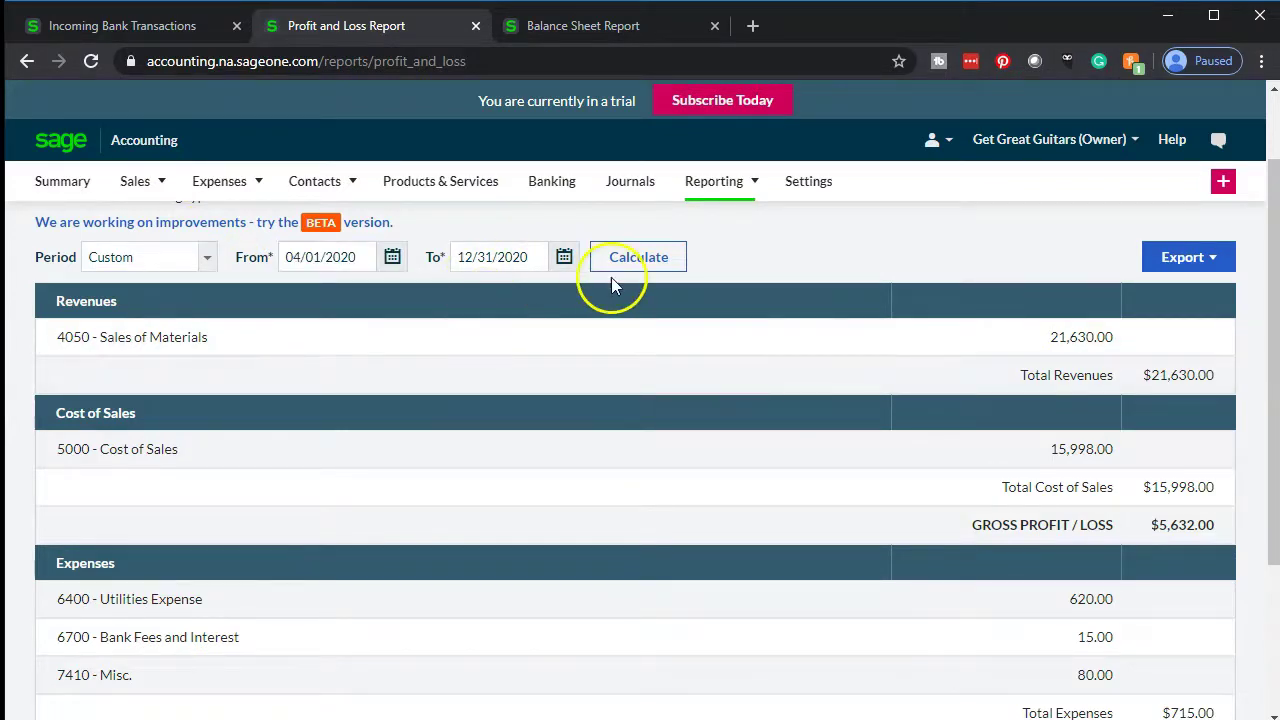
click(648, 260)
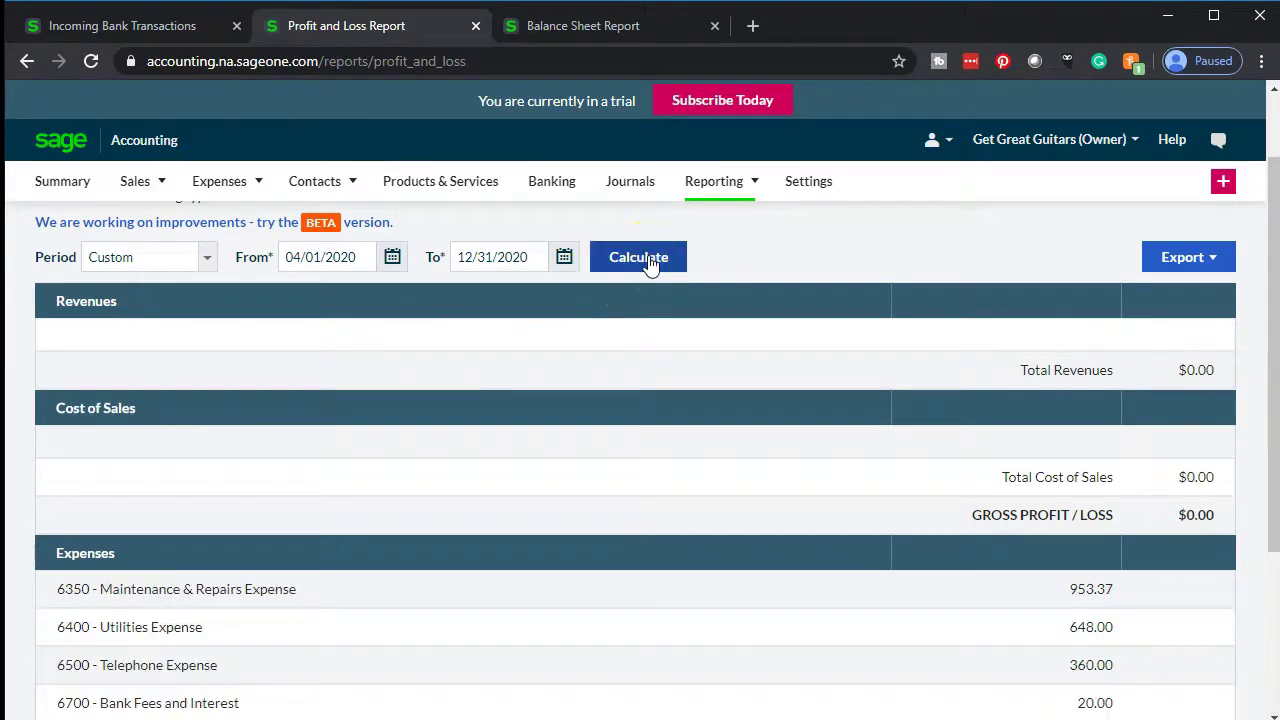
click(671, 314)
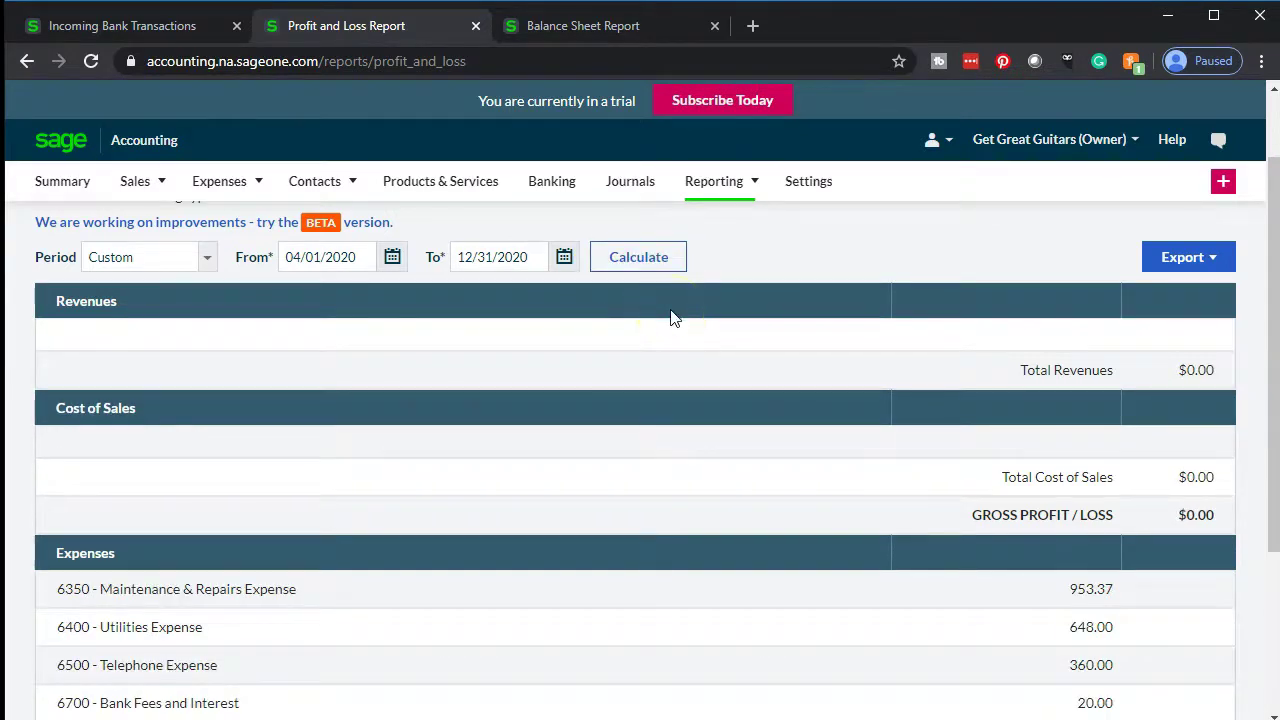
scroll(670, 309, down, 1)
scroll(670, 318, down, 2)
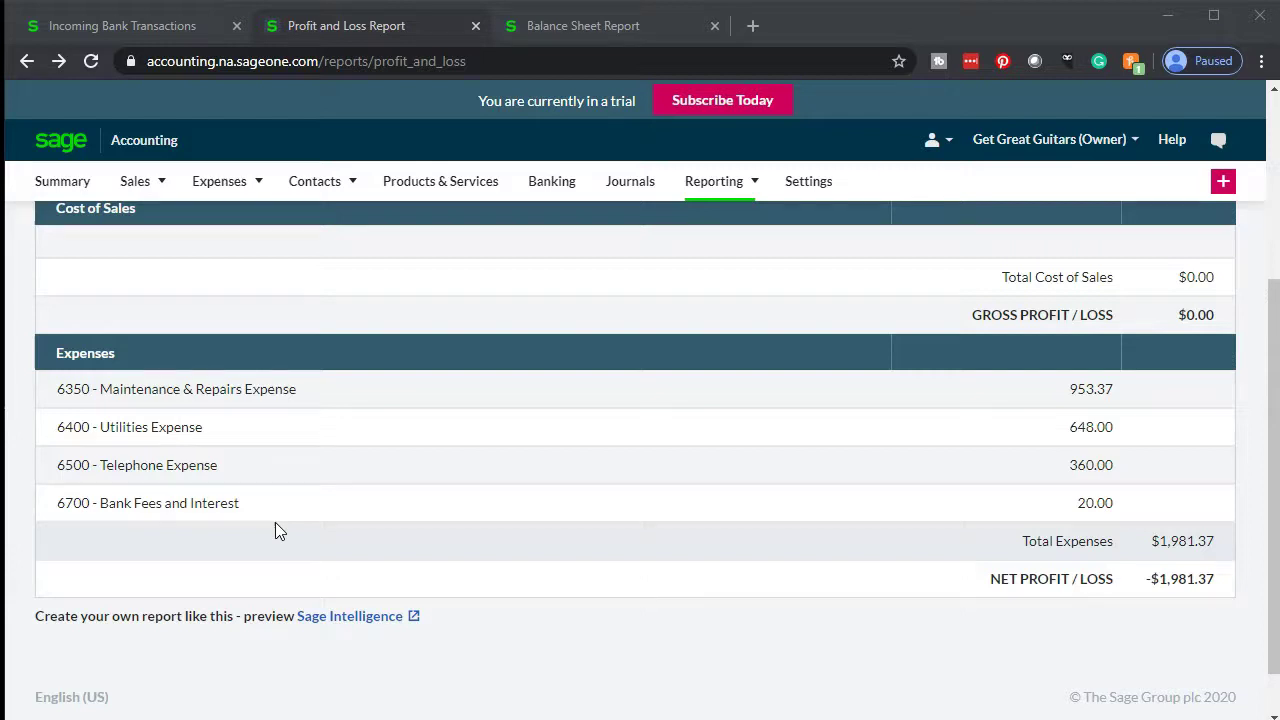
click(280, 541)
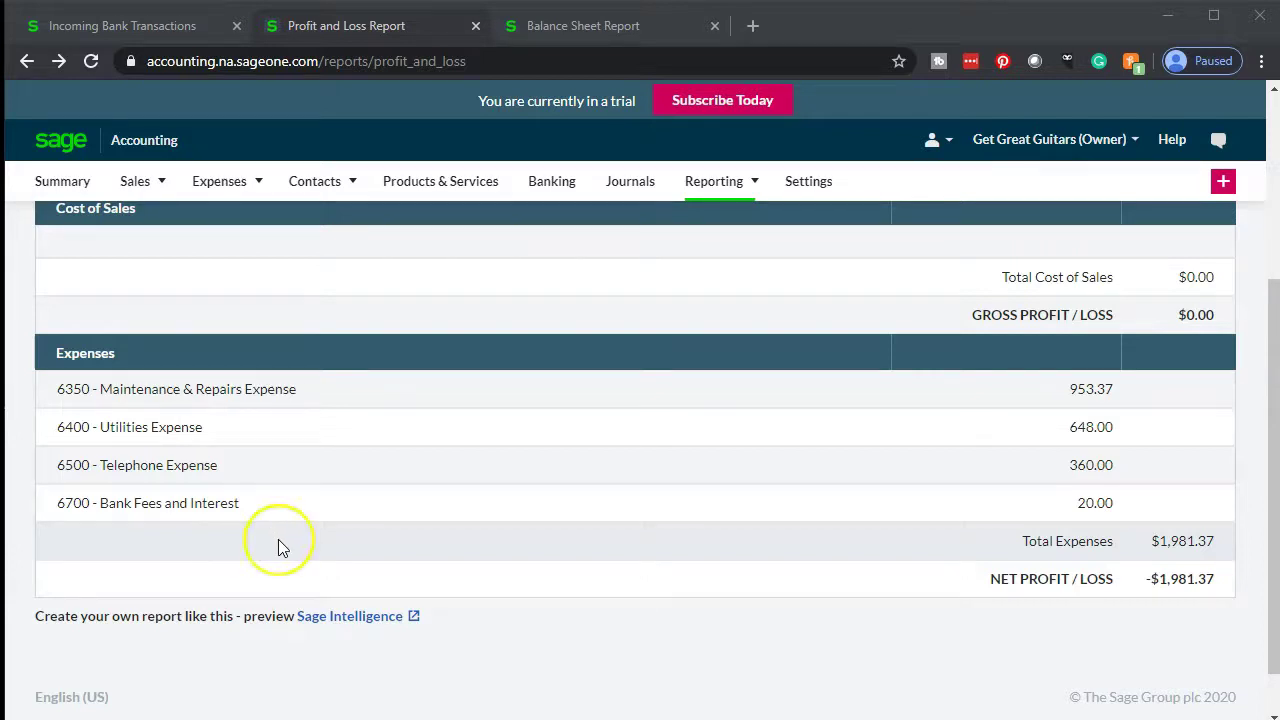